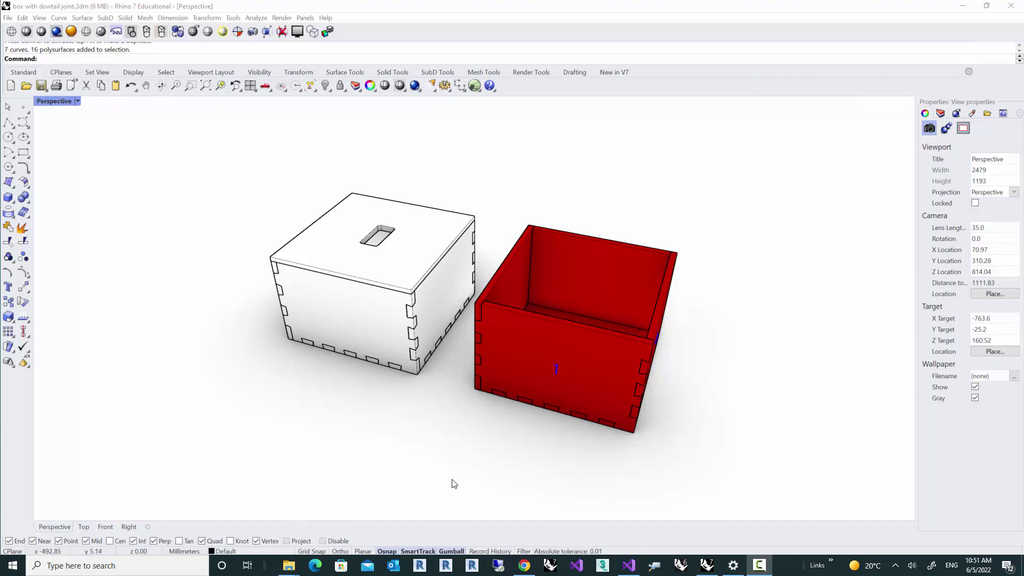
Orbit the Perspective view around both boxes and switch it to Shaded display.
right_drag(485, 434, 516, 455)
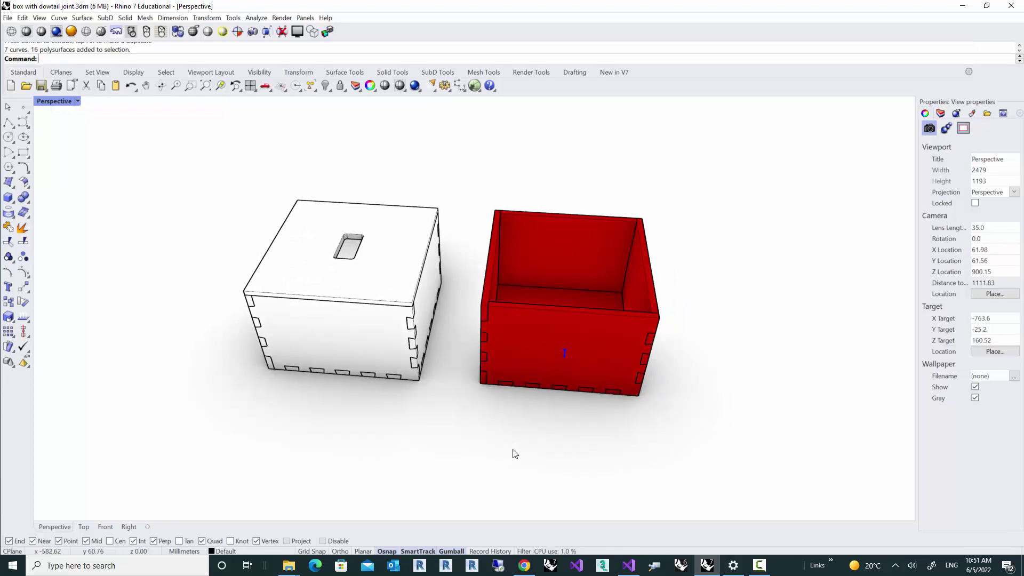
right_drag(516, 454, 391, 445)
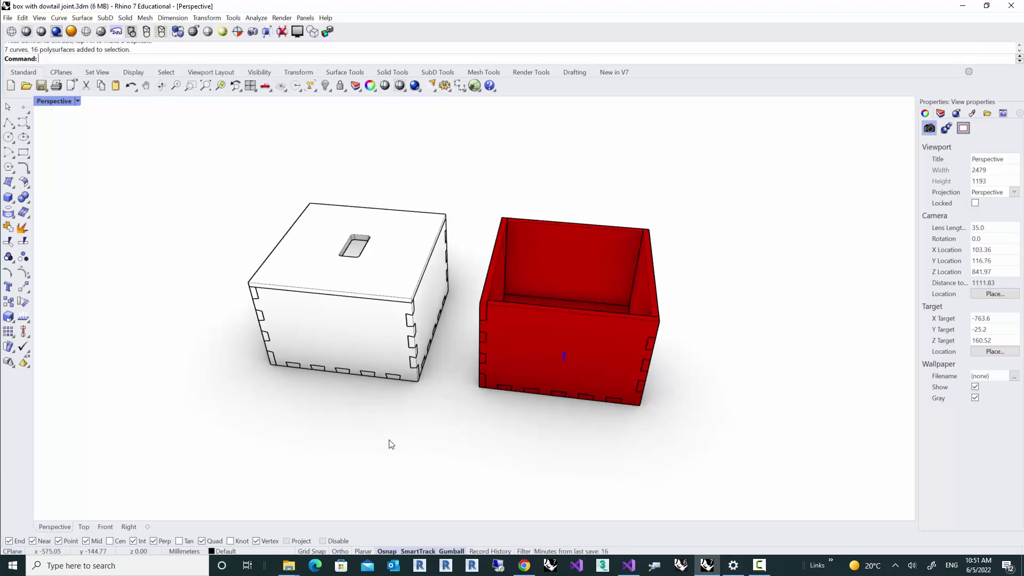
click(357, 281)
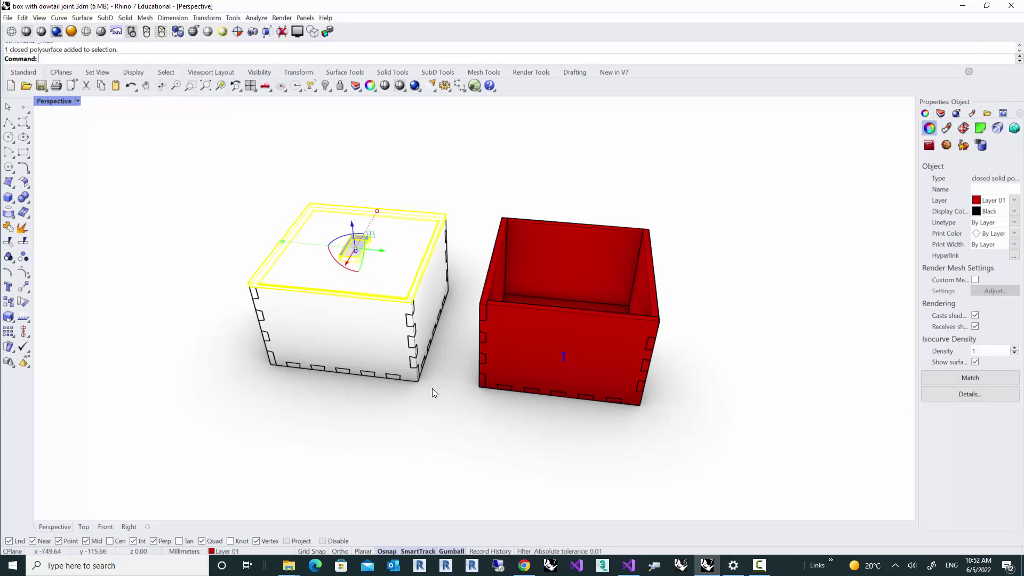
click(437, 416)
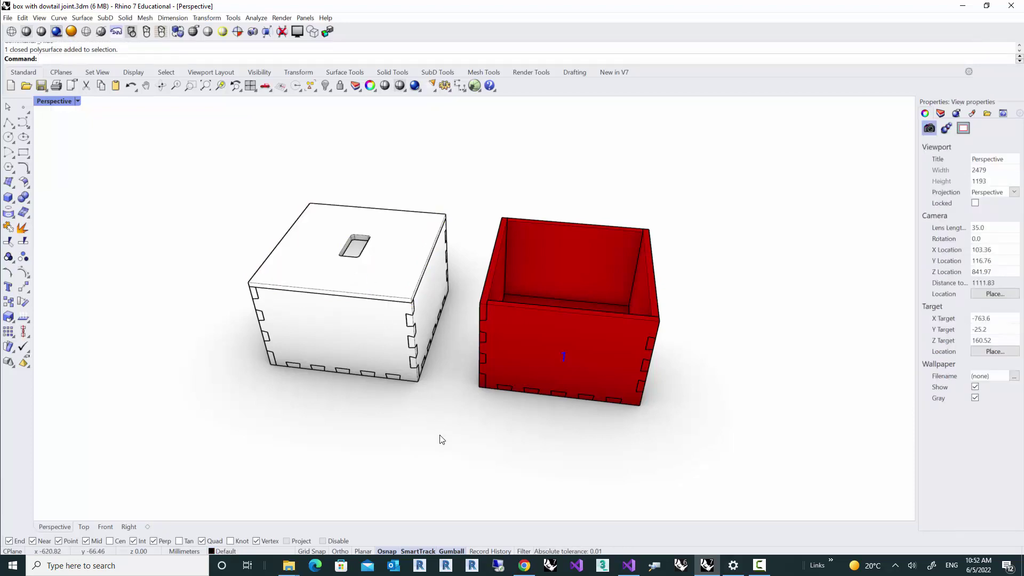
click(399, 85)
Enable the clipping plane around the boxes so both are cut open.
right_drag(422, 395, 458, 381)
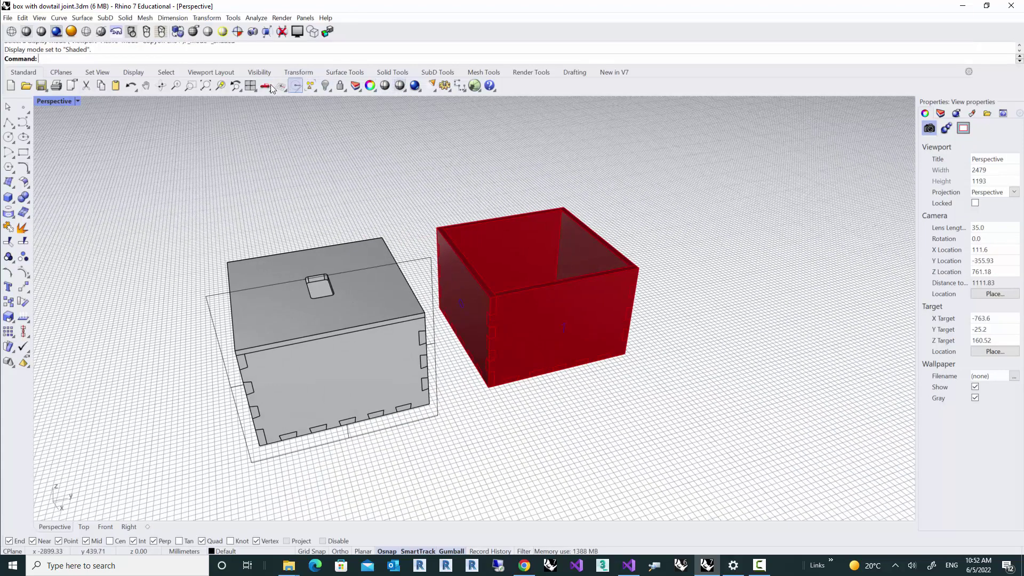
click(133, 72)
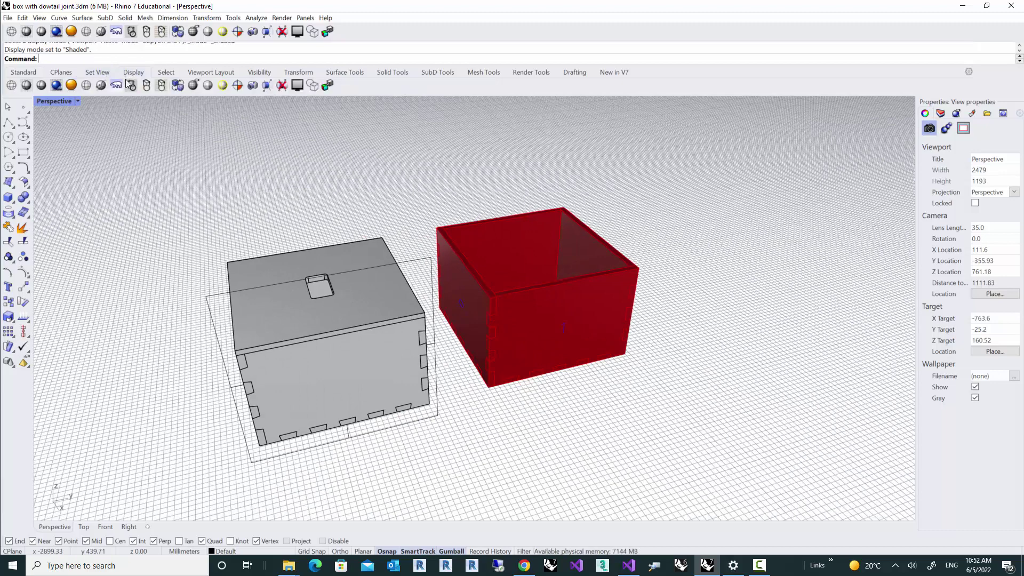
click(282, 86)
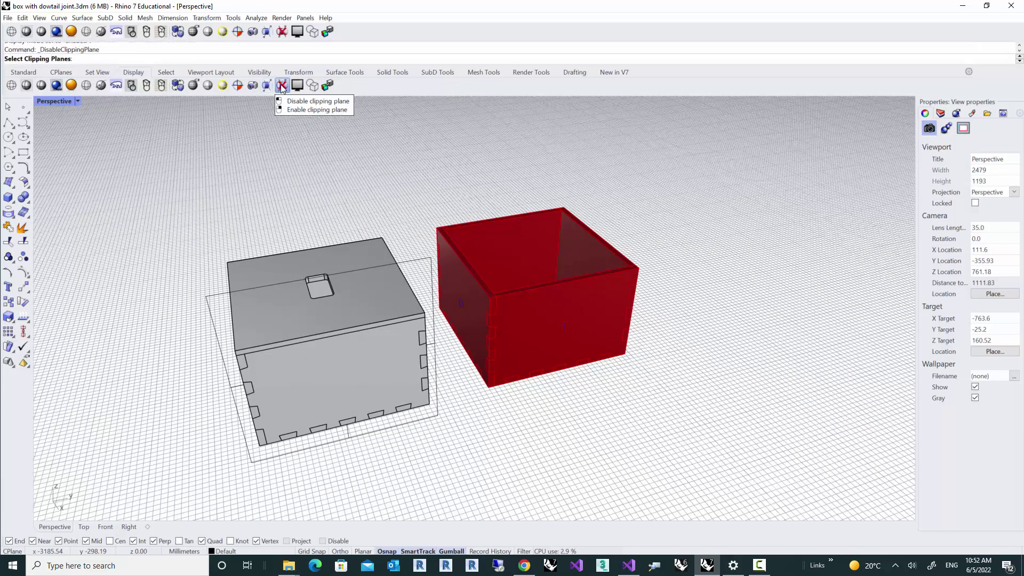
click(407, 260)
key(Return)
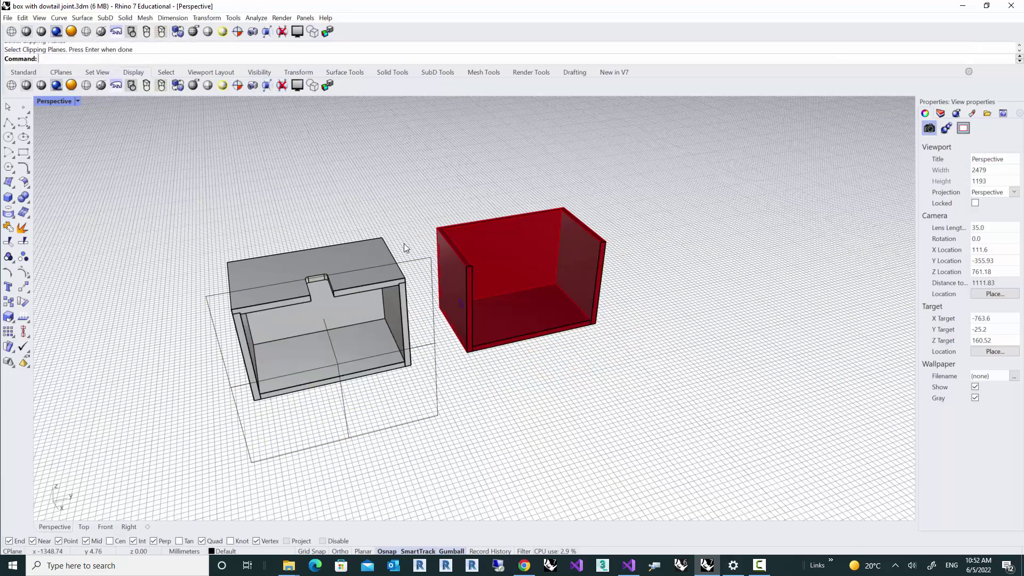
Lift the box's top panel above the cut-open boxes with the gumball Z arrow.
right_drag(402, 244, 324, 289)
scroll(317, 296, up, 3)
scroll(309, 303, up, 1)
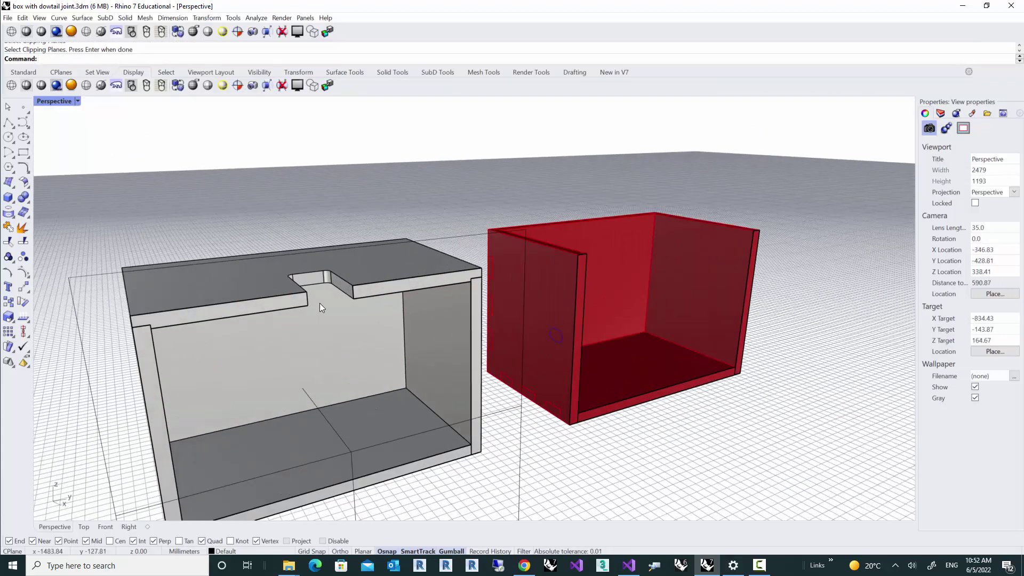
scroll(335, 303, up, 3)
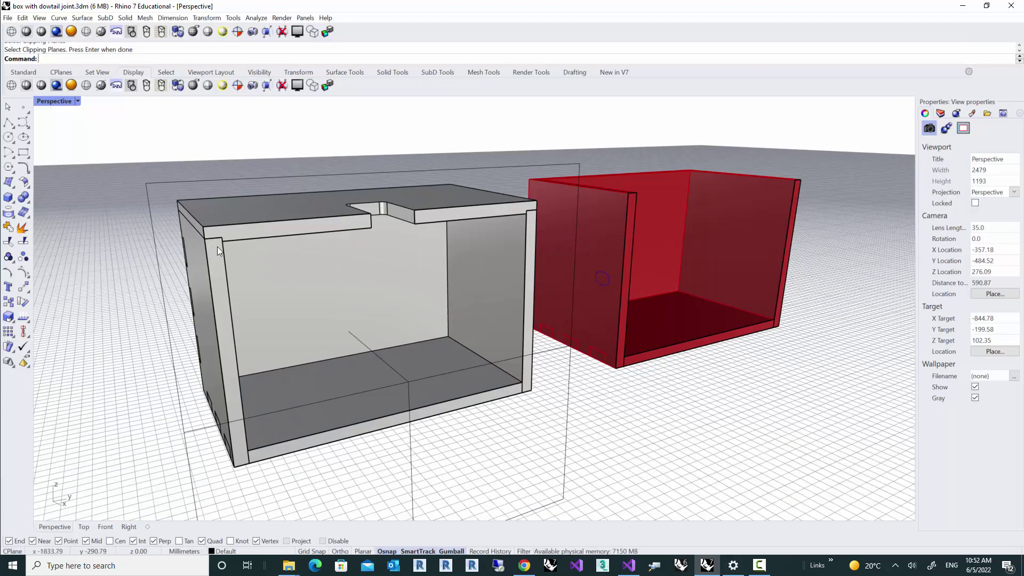
right_drag(221, 248, 380, 195)
click(273, 216)
drag(381, 198, 373, 118)
right_drag(374, 160, 367, 280)
click(377, 200)
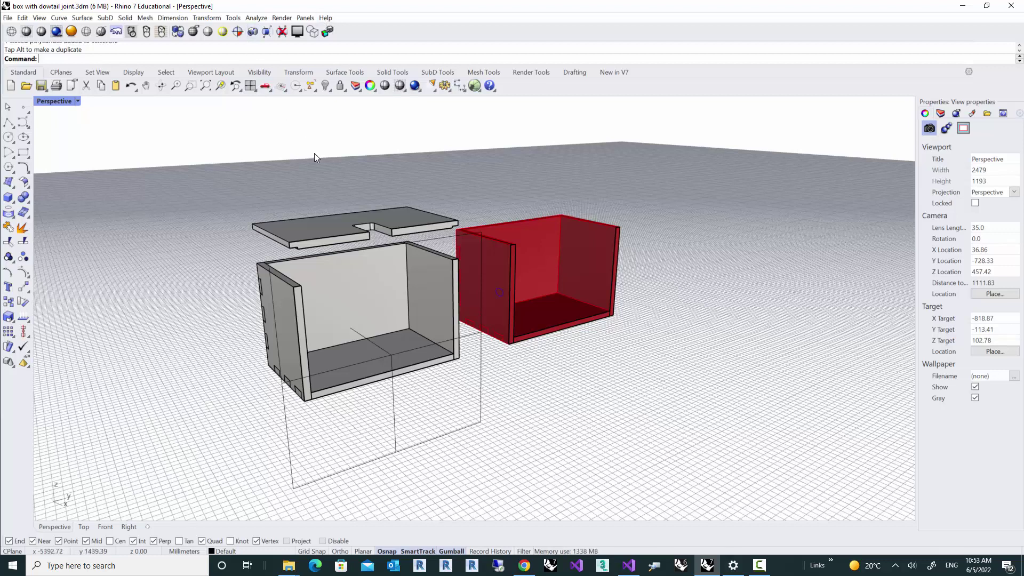
Launch Grasshopper, fit the whole node graph in view, and move its window right.
click(475, 86)
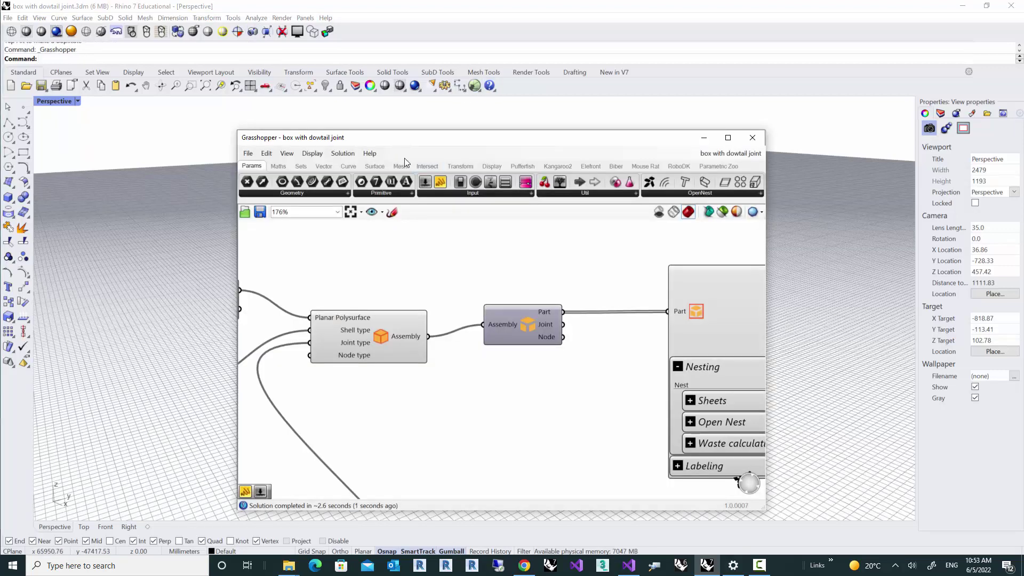
scroll(506, 346, down, 4)
right_drag(453, 366, 549, 305)
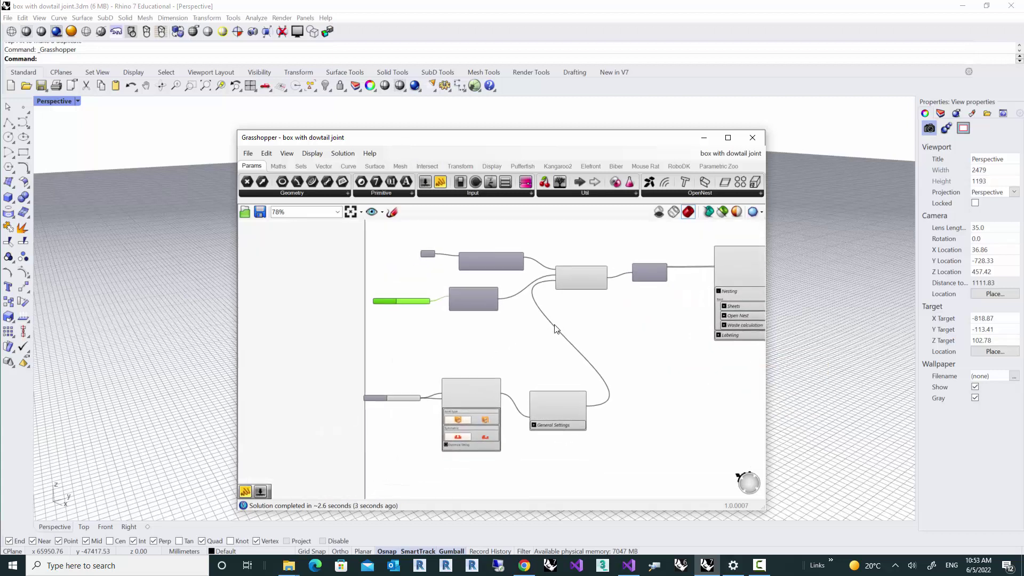
drag(450, 146, 630, 153)
right_drag(241, 320, 208, 210)
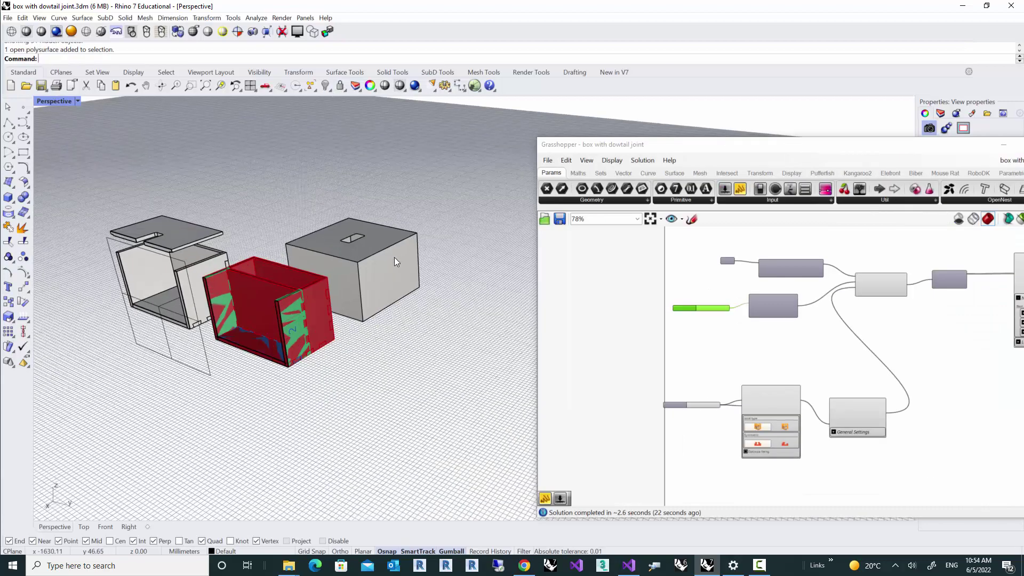
click(398, 264)
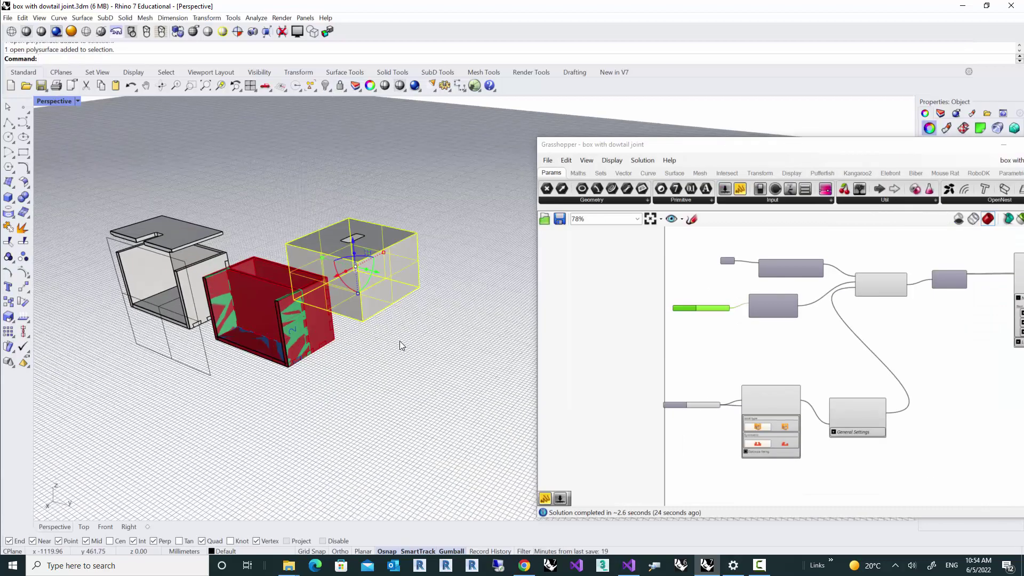
mouse_move(400, 346)
right_down()
mouse_move(386, 335)
mouse_move(396, 343)
right_up()
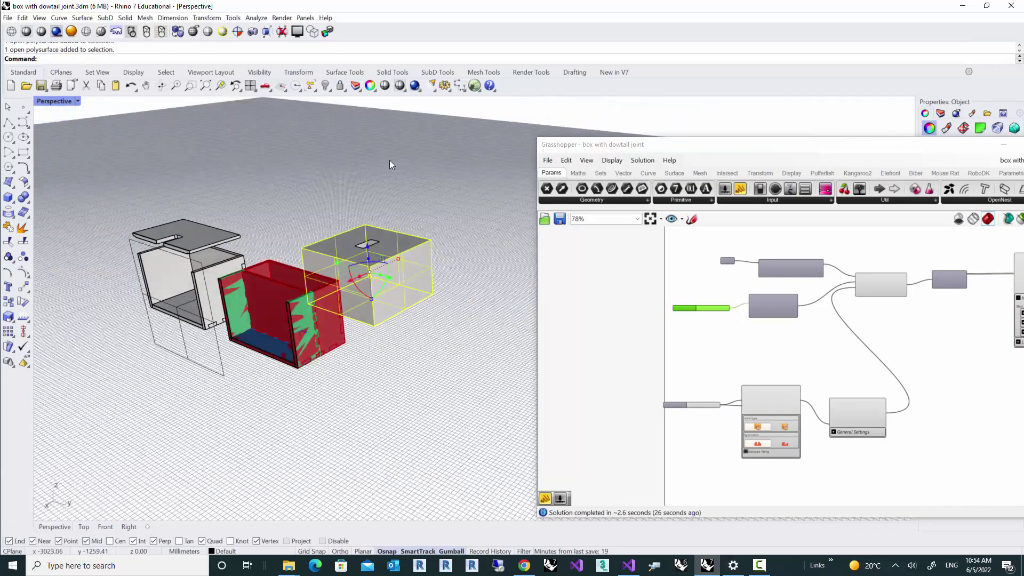
Hide the cut boxes, lid and clipping plane, leaving only the plain slotted box.
click(347, 380)
right_drag(350, 379, 393, 375)
drag(393, 375, 254, 202)
click(326, 85)
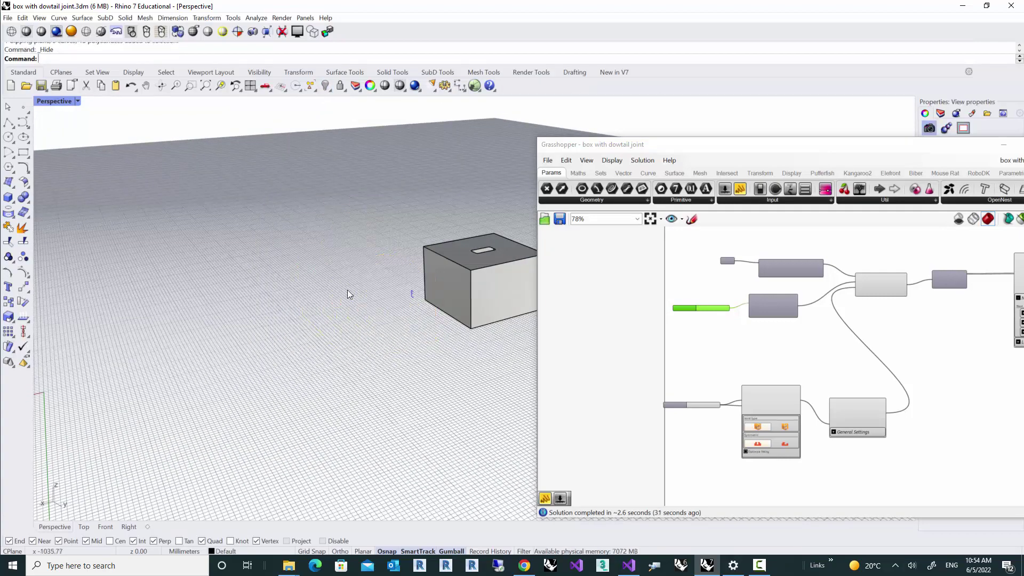
Zoom in and select the plain box's top surface to inspect it.
scroll(347, 297, up, 5)
scroll(424, 223, up, 3)
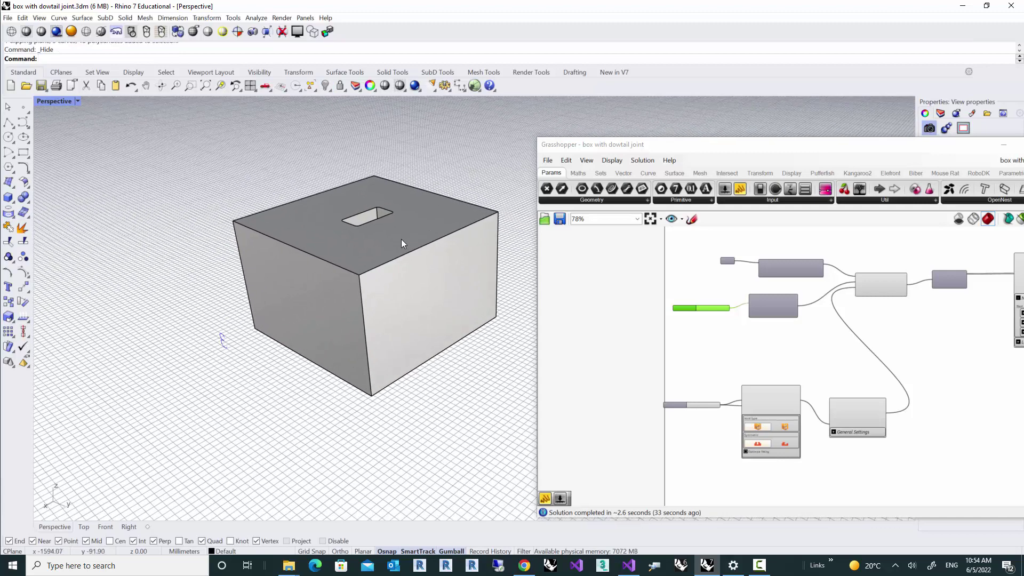
click(380, 255)
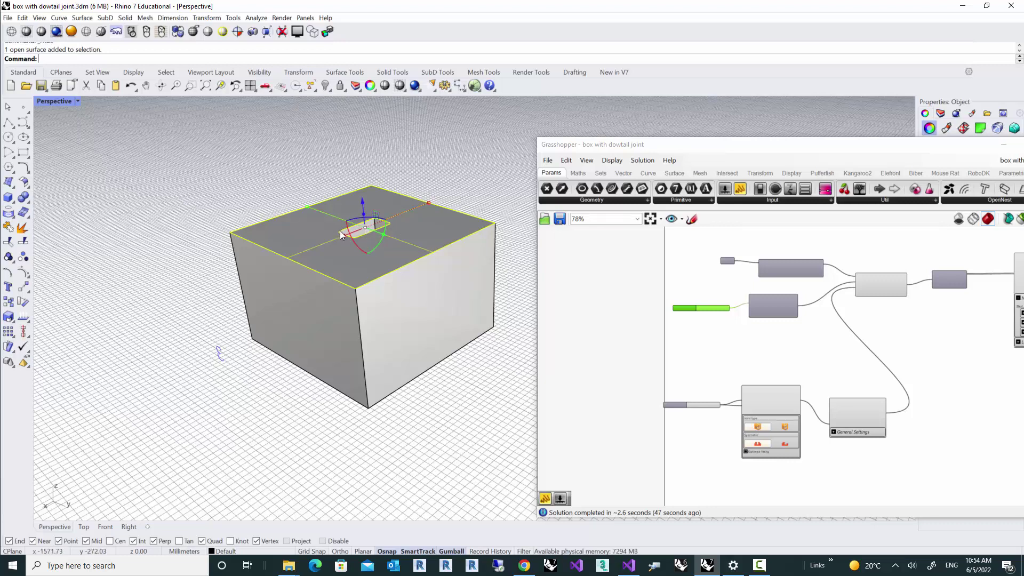
scroll(341, 235, up, 2)
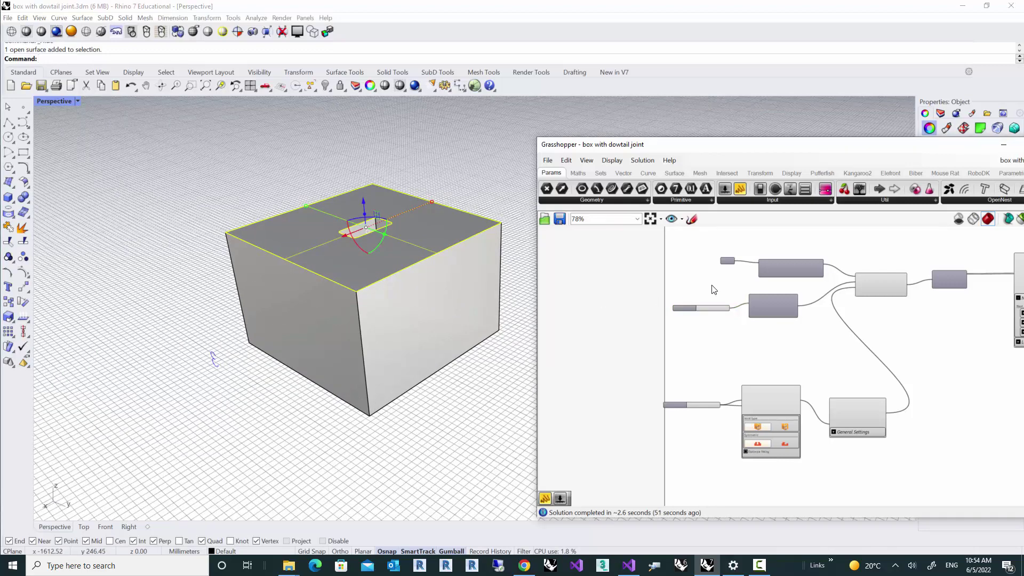
scroll(640, 315, up, 4)
scroll(650, 318, up, 4)
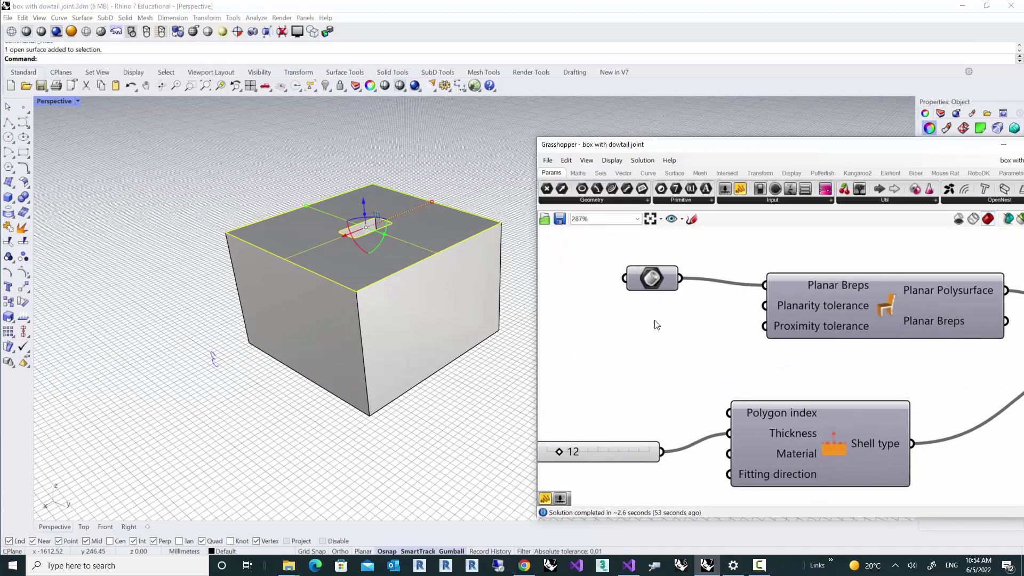
click(473, 398)
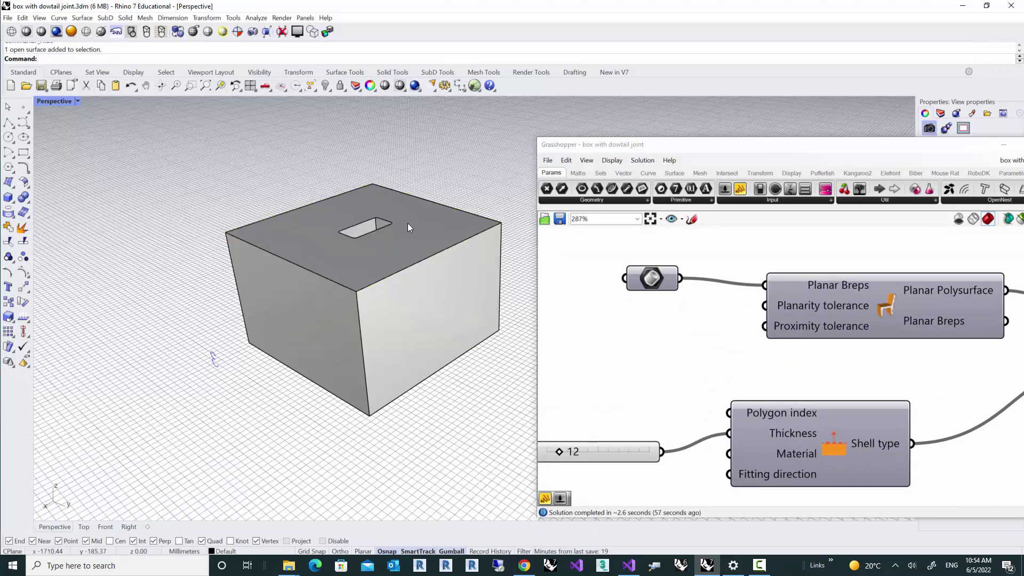
Bring the Planar Breps and Shell type components into close view on the canvas.
right_drag(891, 348, 764, 341)
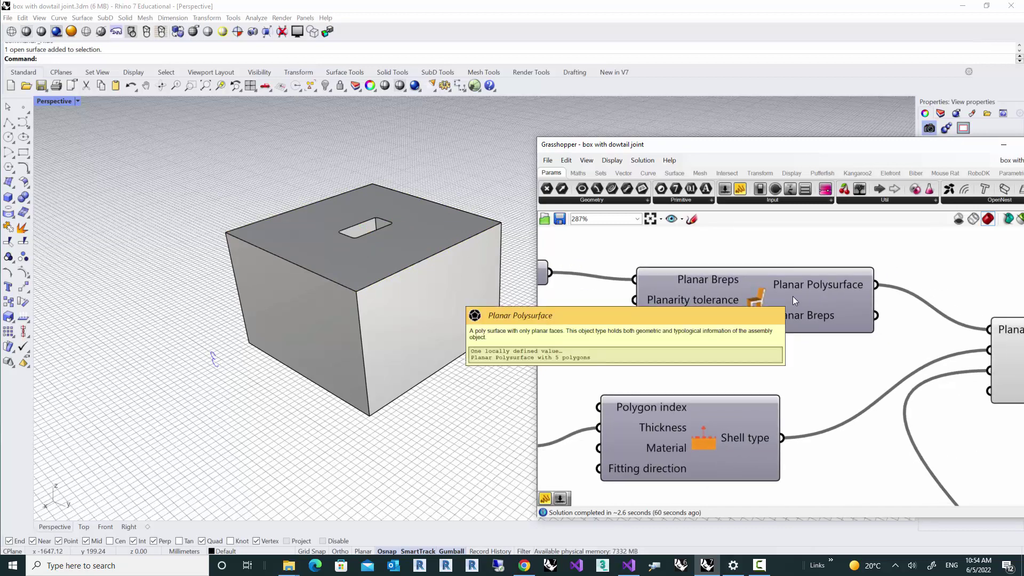
scroll(693, 335, down, 2)
right_drag(691, 335, 688, 330)
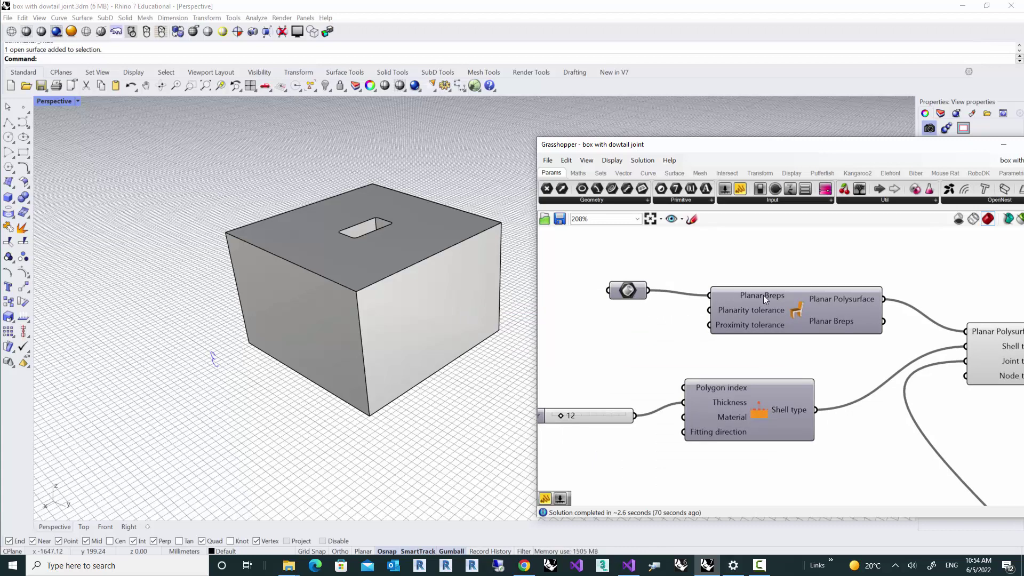
mouse_move(764, 296)
click(337, 264)
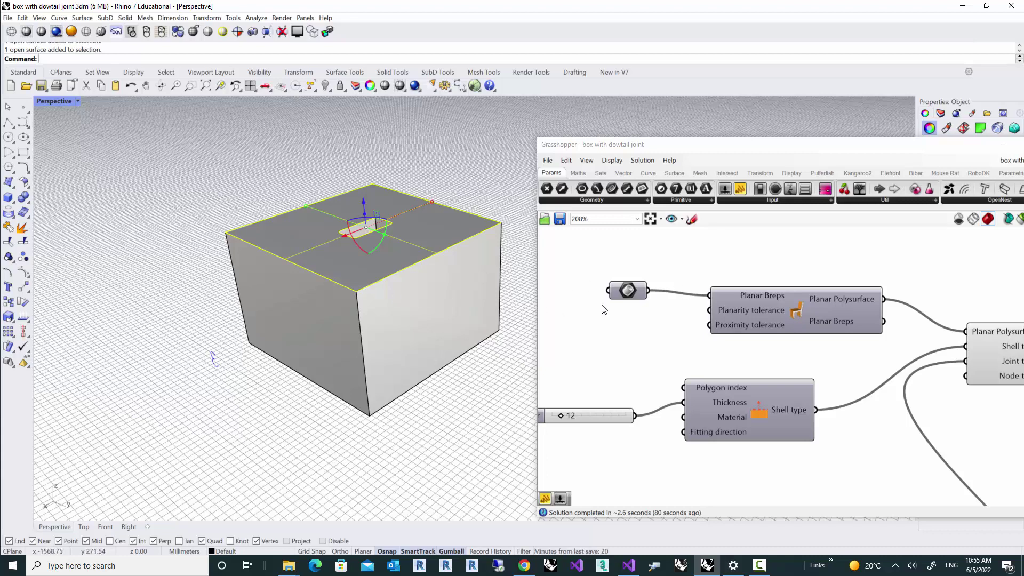
mouse_move(802, 315)
Reference the plain box into the Brep parameter using Set Multiple Breps.
click(452, 400)
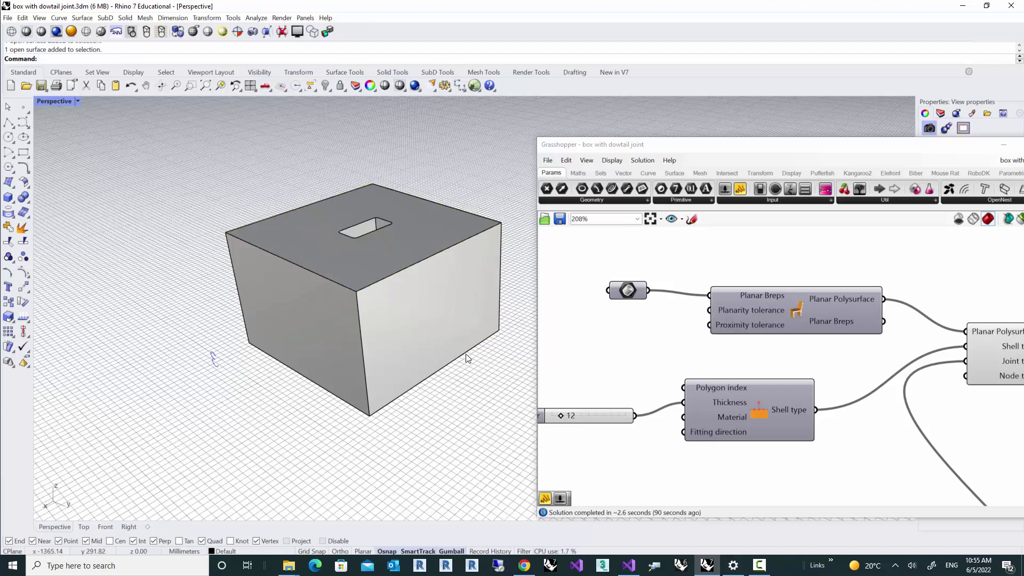
right_click(625, 291)
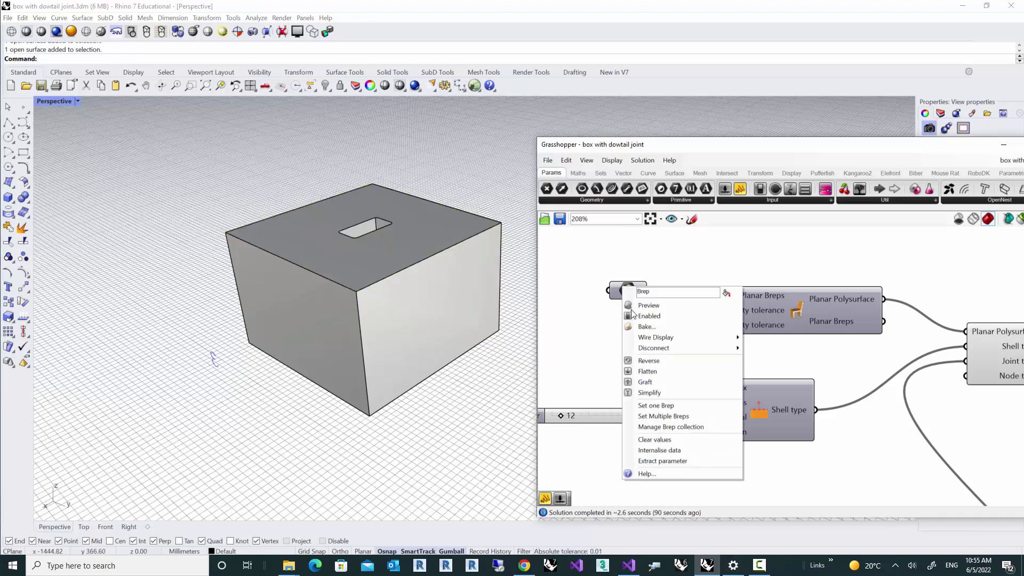
click(648, 420)
drag(511, 437, 338, 239)
key(Return)
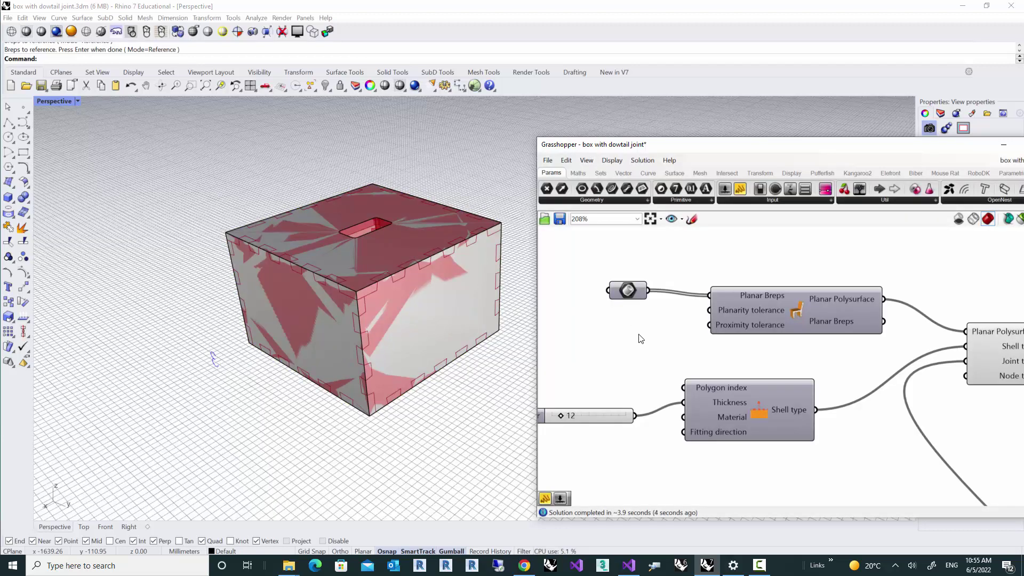
Hide the original box so only the red jointed preview remains.
scroll(641, 339, down, 5)
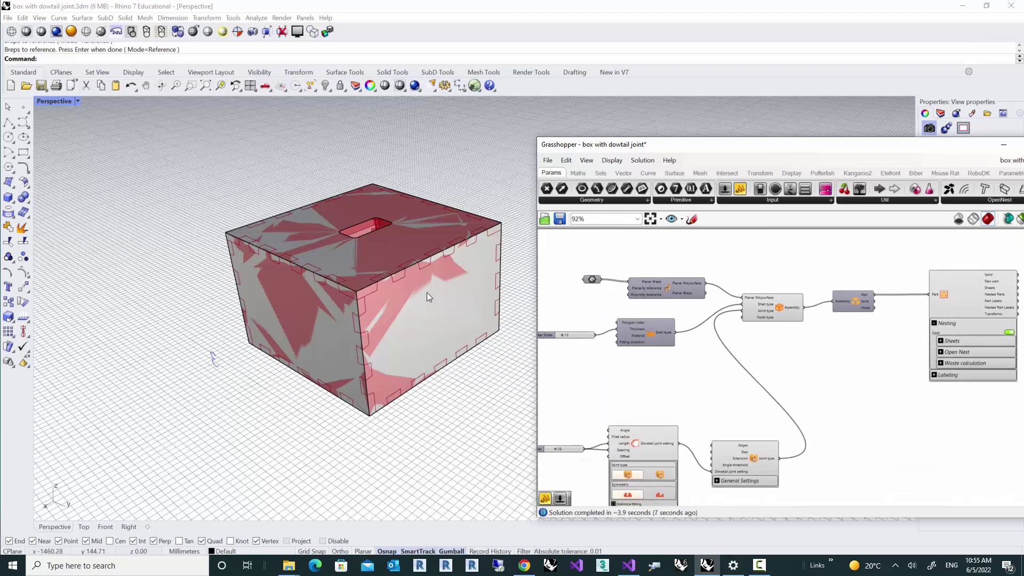
scroll(410, 281, up, 1)
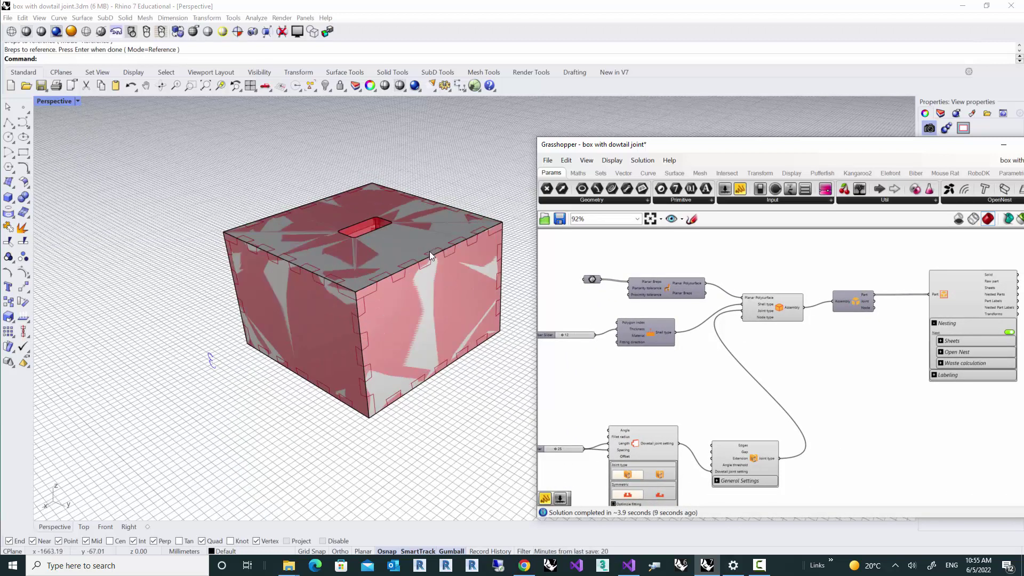
drag(481, 159, 250, 419)
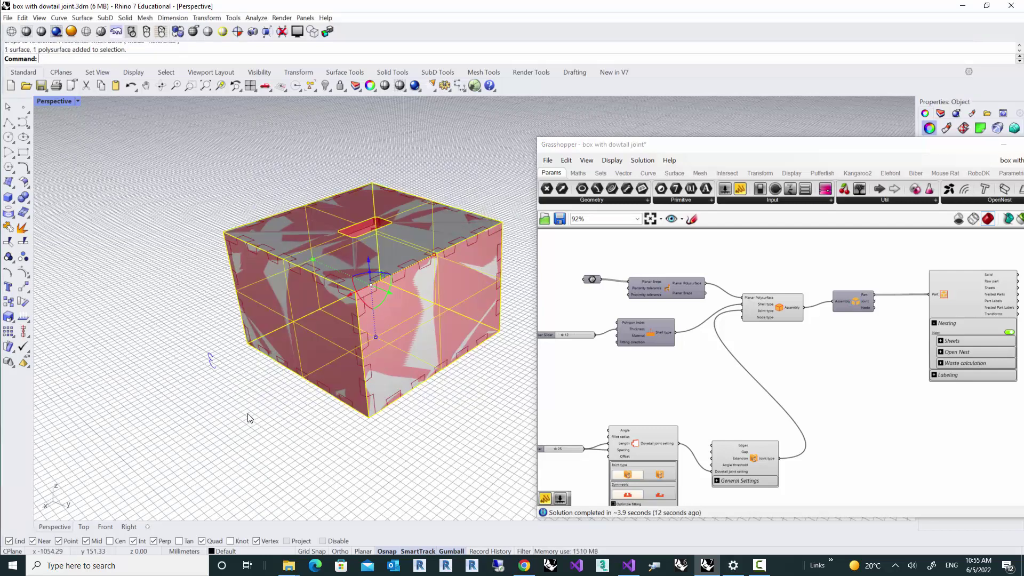
click(324, 86)
mouse_move(367, 200)
right_down()
mouse_move(379, 220)
mouse_move(366, 210)
right_up()
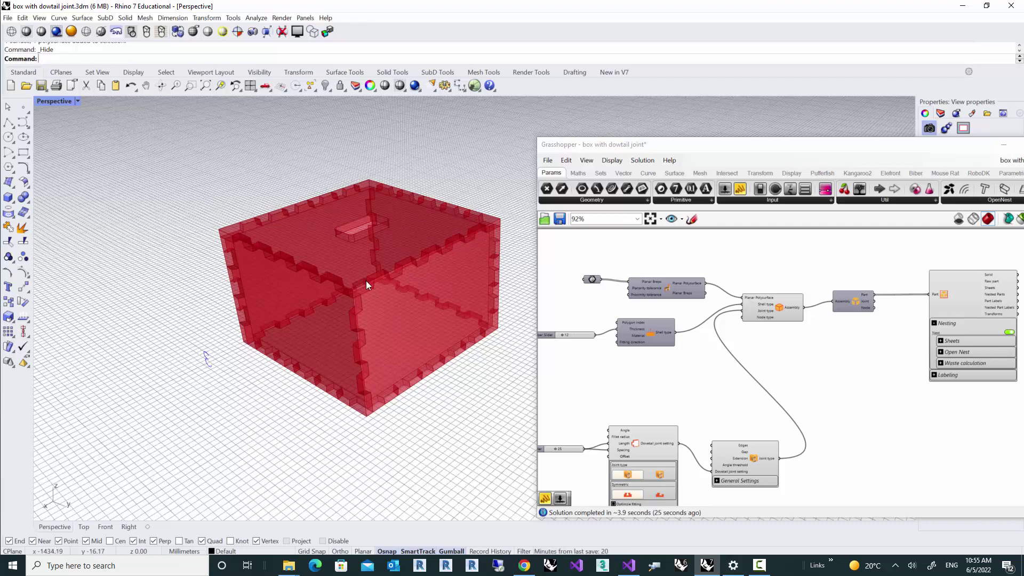
Review the Shell and Assembly components and move the editor window fully on screen.
scroll(698, 419, up, 5)
scroll(788, 423, up, 4)
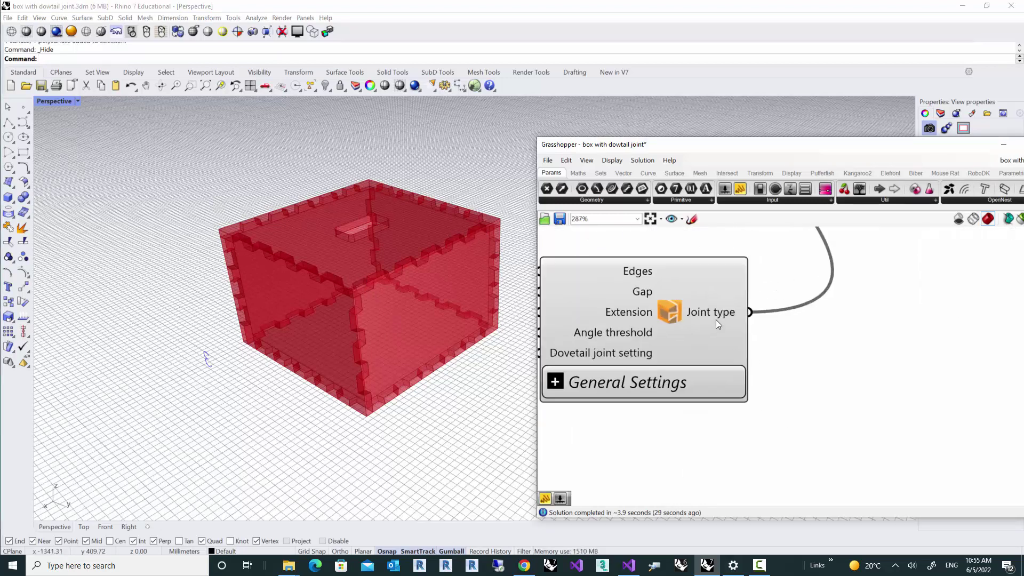
mouse_move(716, 319)
scroll(799, 373, down, 5)
right_drag(749, 320, 761, 395)
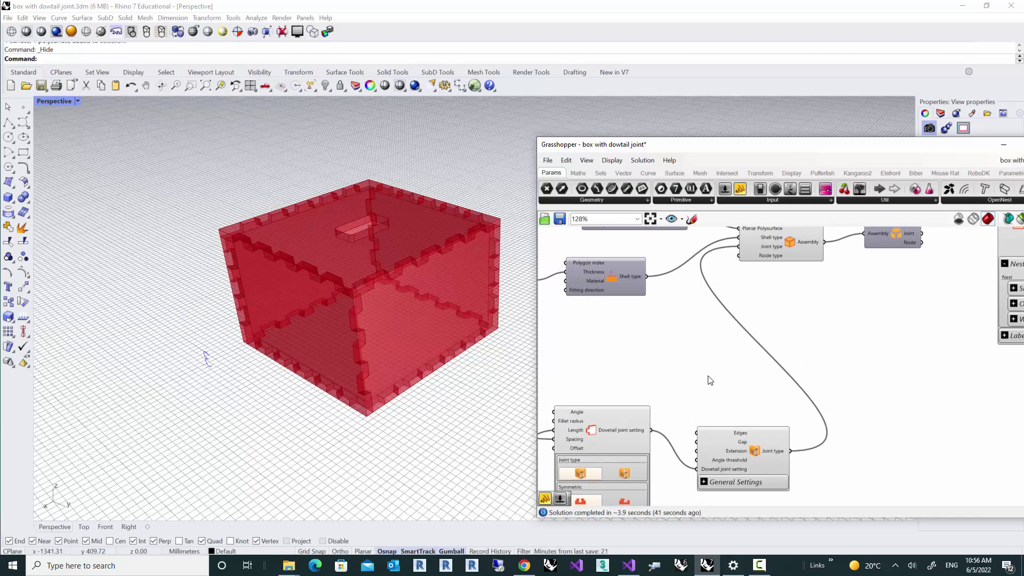
scroll(709, 380, down, 3)
right_drag(666, 374, 678, 370)
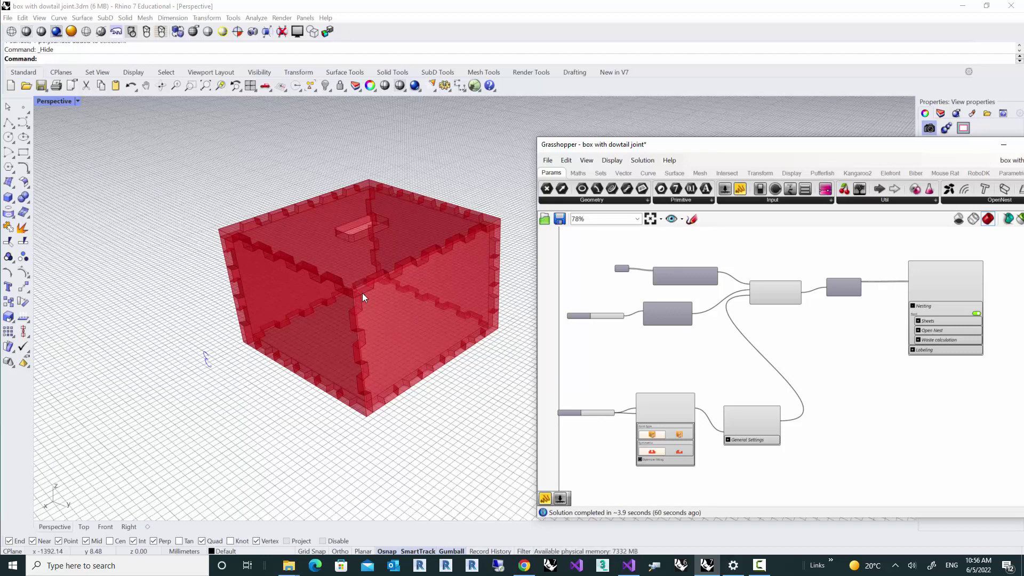
drag(608, 146, 533, 139)
scroll(658, 252, up, 3)
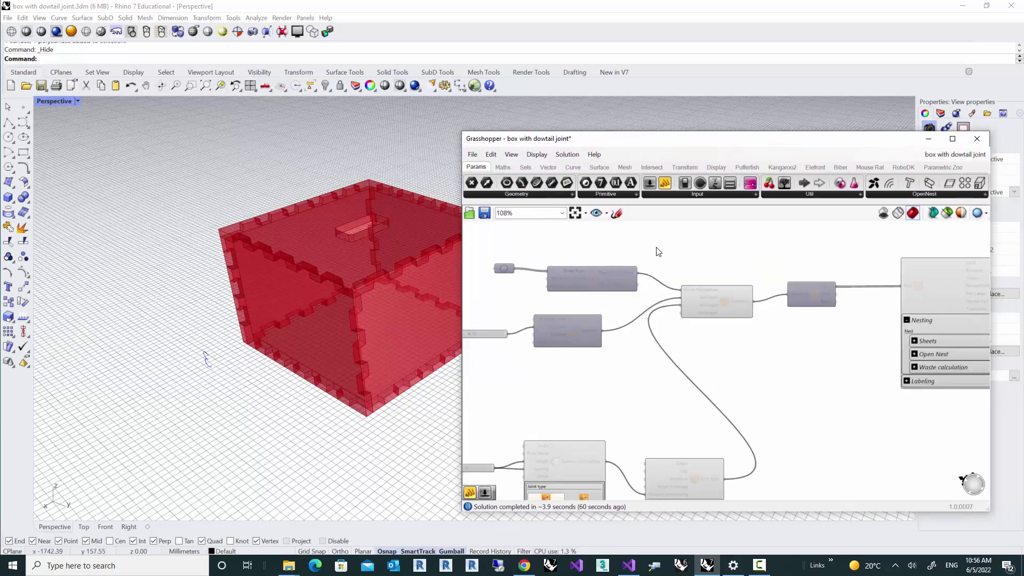
scroll(659, 252, up, 3)
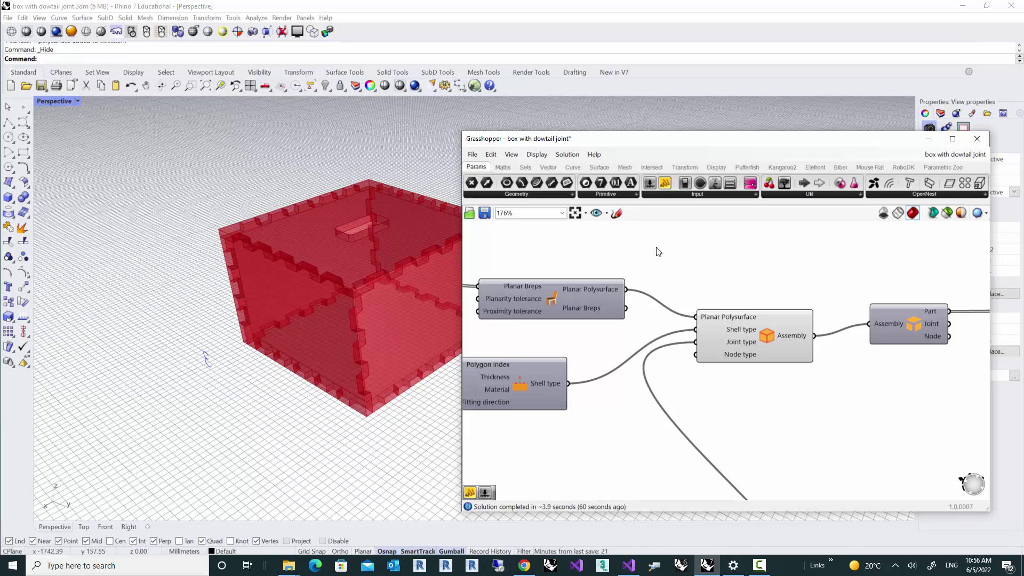
right_drag(393, 316, 371, 281)
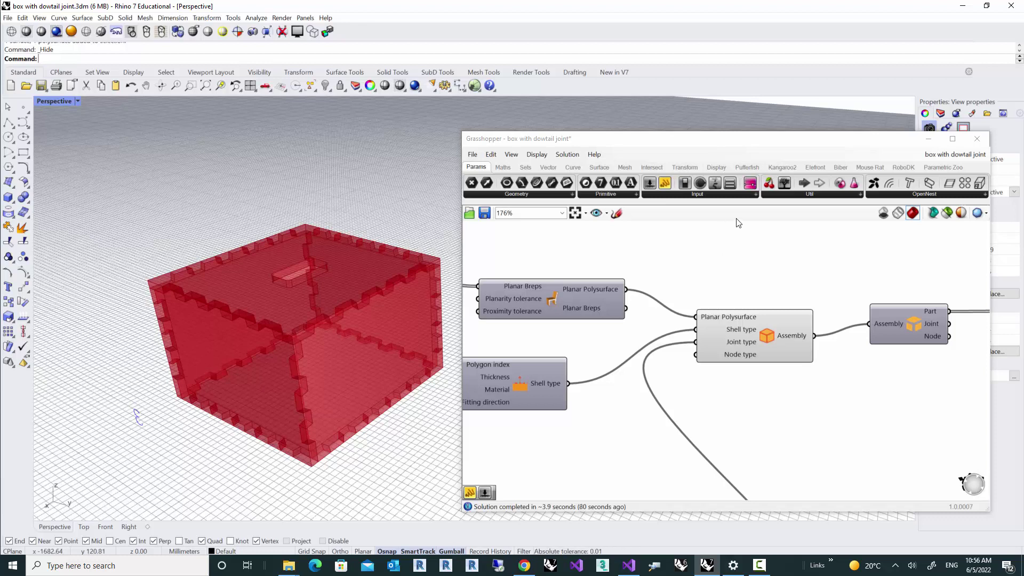
Place an Edge Labeling component from Biber's PPS Tools above the existing components.
click(831, 167)
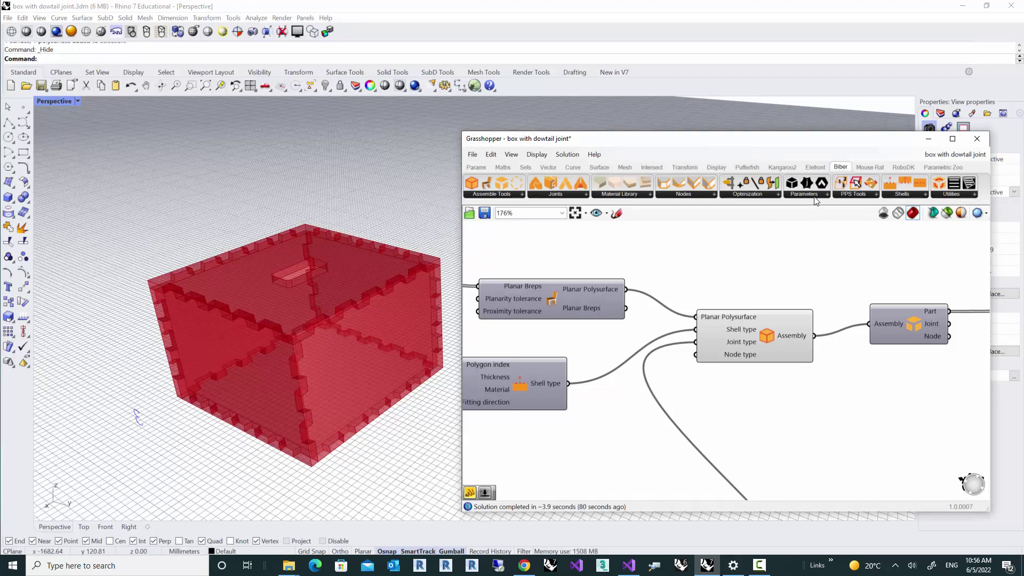
click(853, 195)
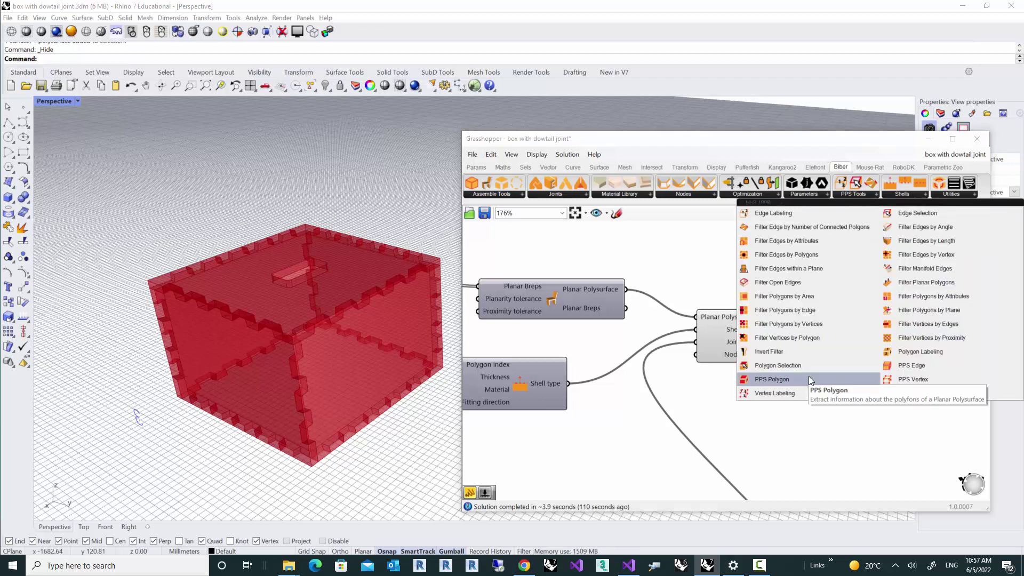
click(773, 213)
scroll(741, 301, down, 2)
click(742, 261)
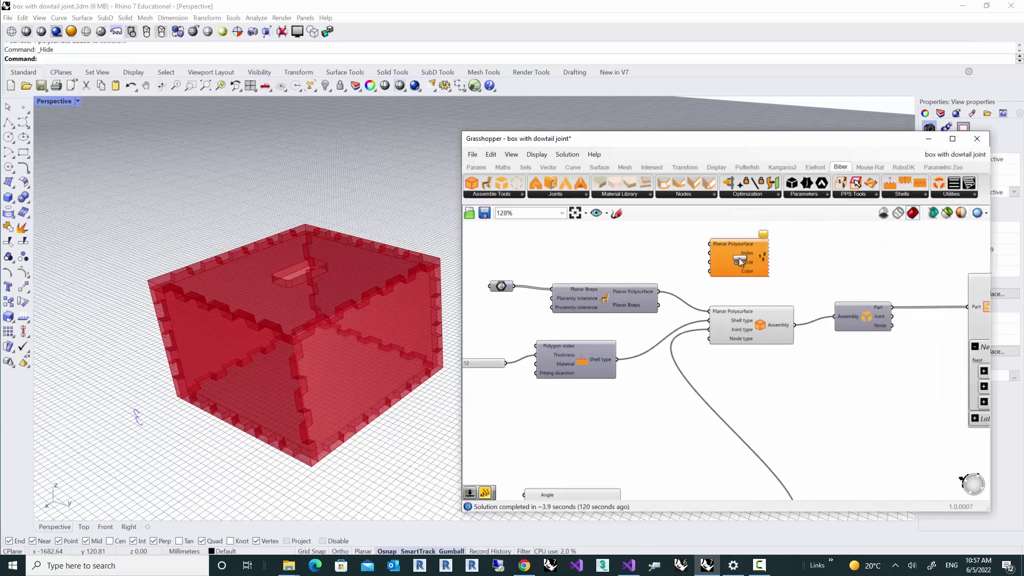
scroll(672, 277, up, 2)
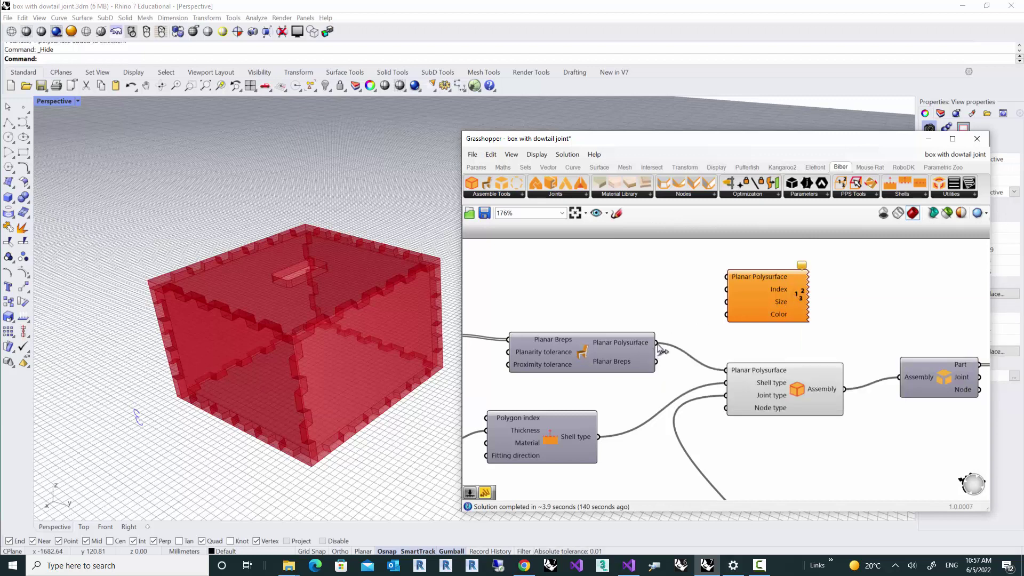
Wire the Planar Polysurface output into the Edge Labeling component.
drag(658, 344, 725, 280)
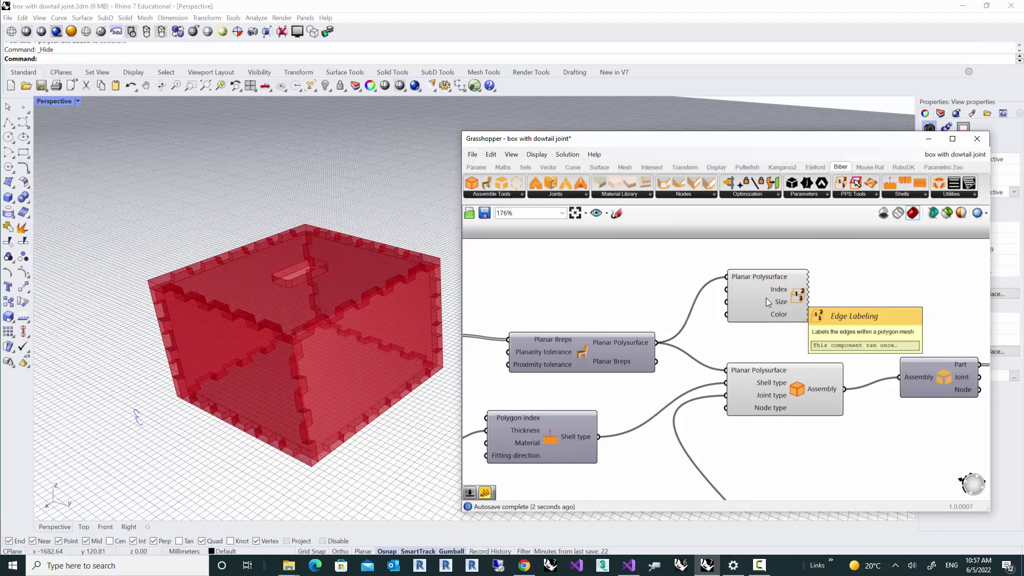
shift+right_drag(418, 300, 412, 293)
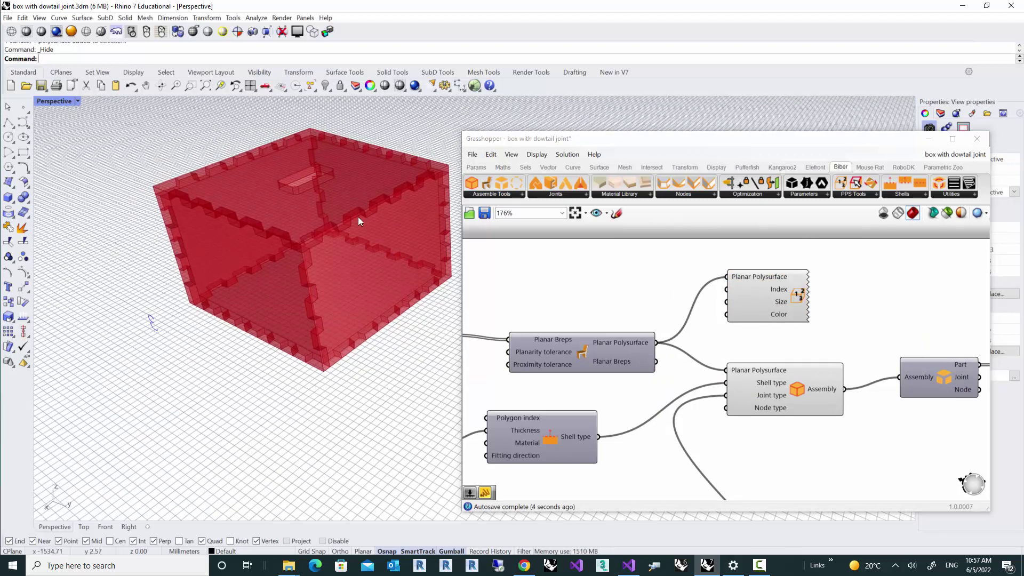
right_drag(354, 228, 322, 297)
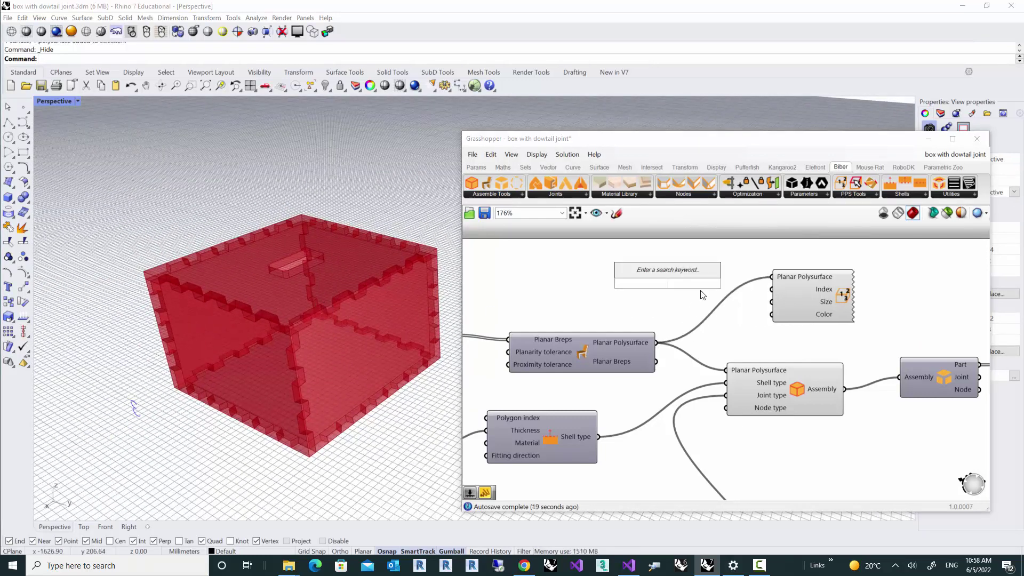
drag(770, 294, 815, 294)
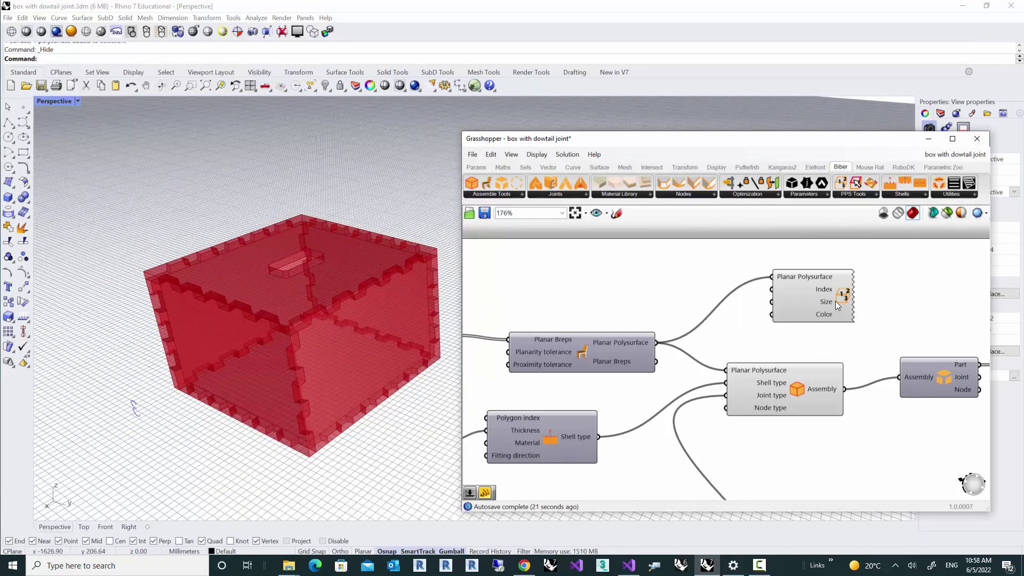
Add a Number Slider set to 25 and connect it to Edge Labeling's Size input.
double_click(715, 282)
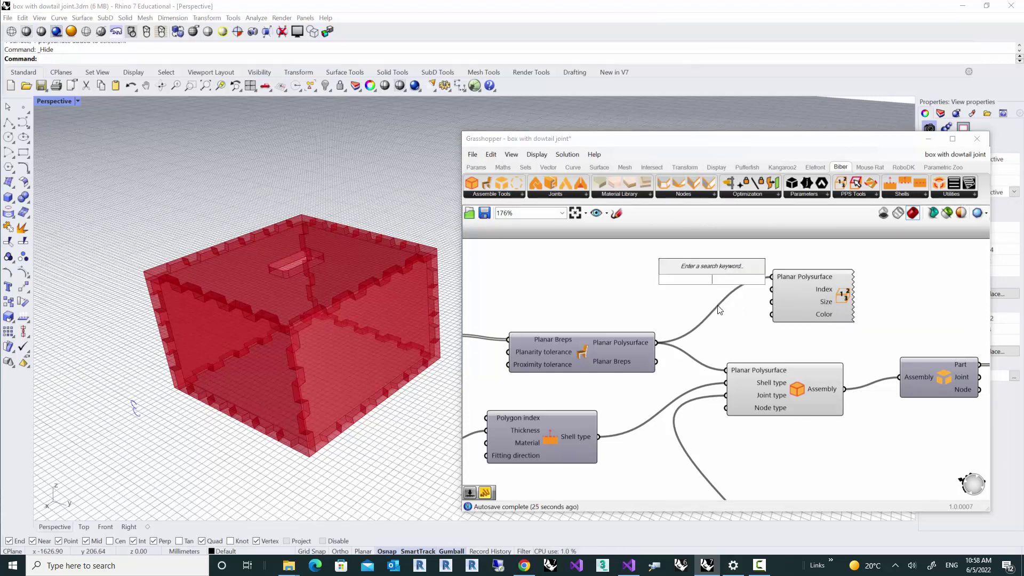
text(25)
key(Return)
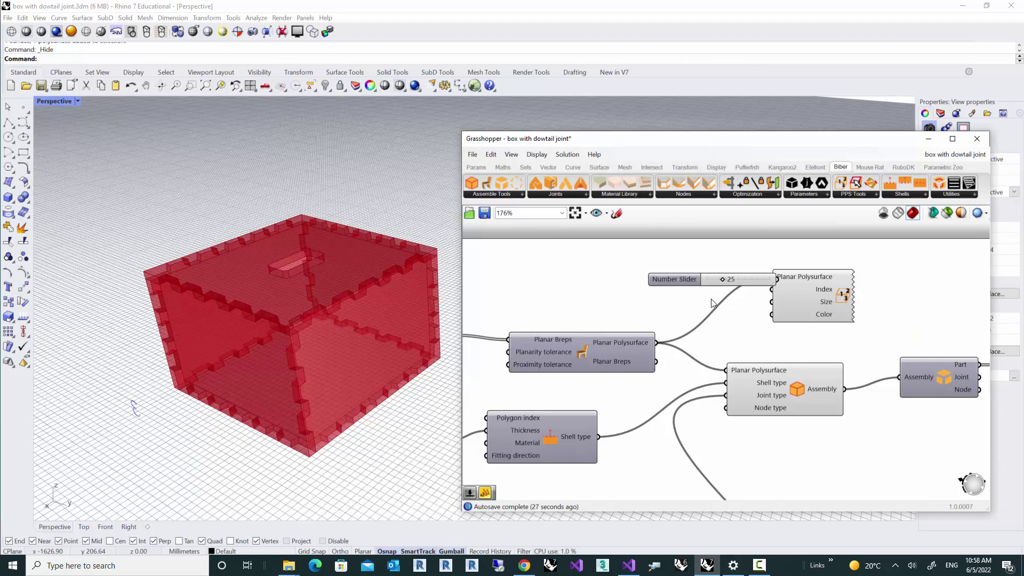
drag(673, 279, 613, 282)
drag(717, 283, 772, 302)
scroll(328, 289, up, 3)
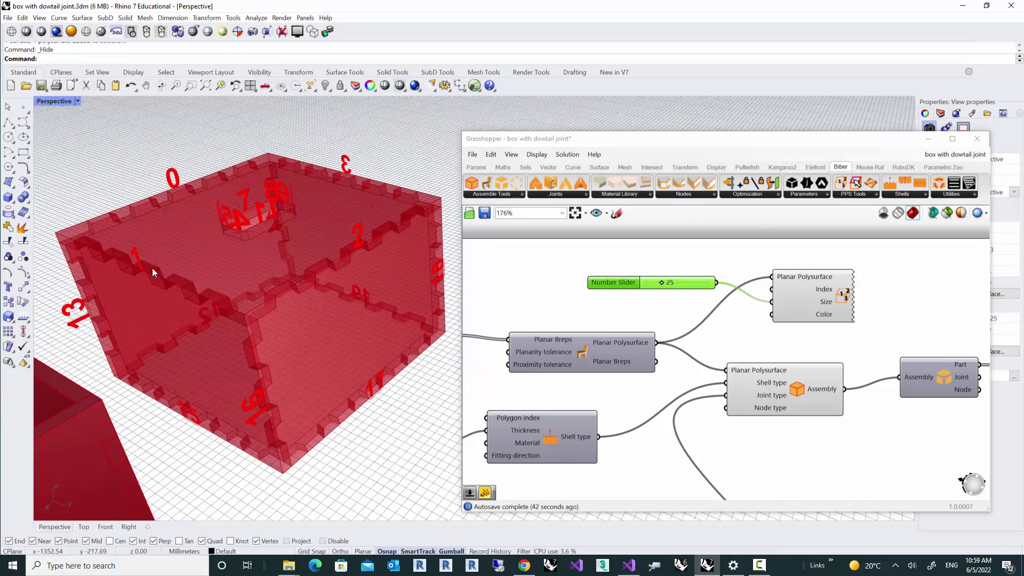
right_drag(162, 277, 340, 337)
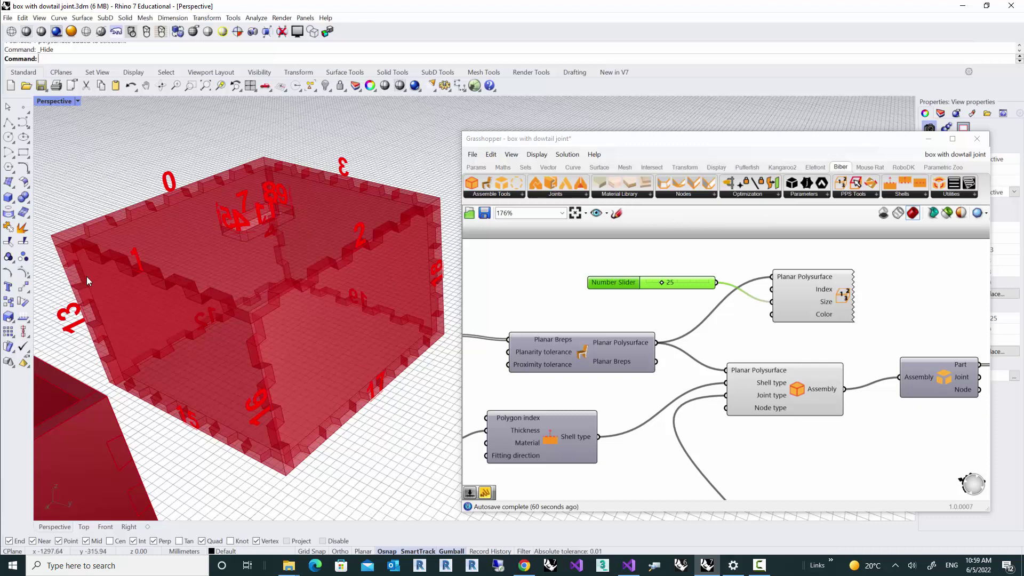
scroll(656, 336, down, 5)
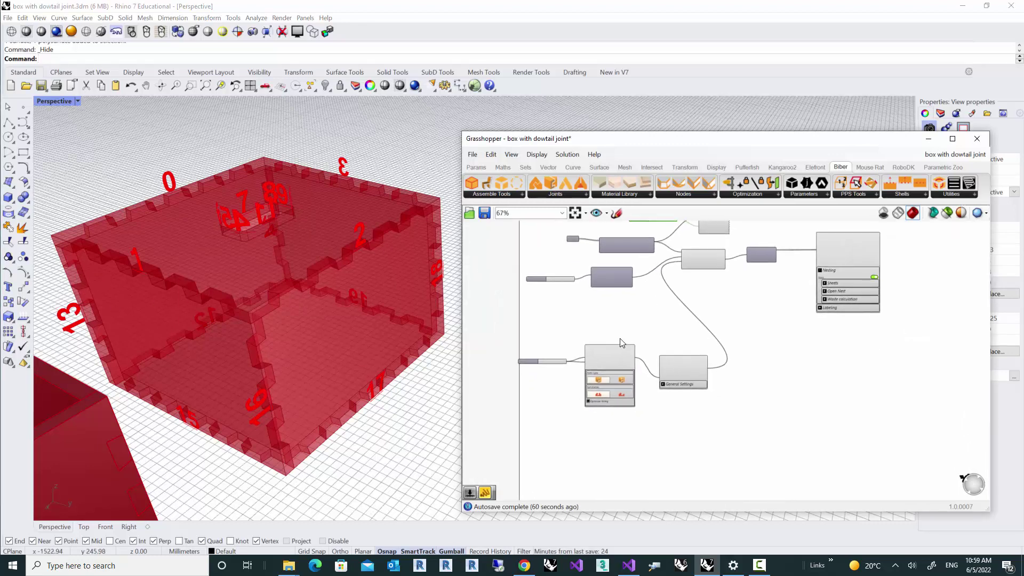
scroll(620, 338, up, 7)
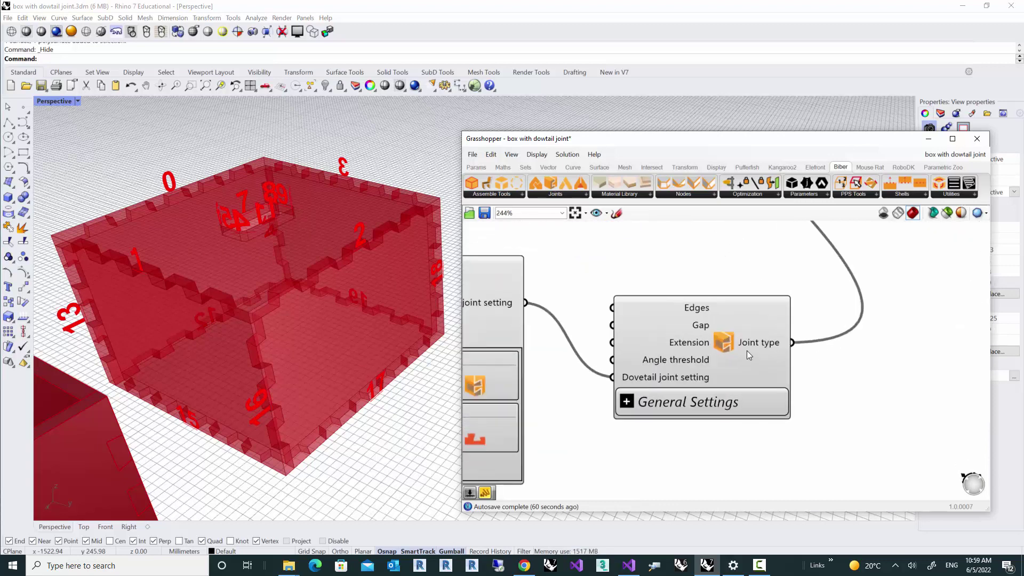
mouse_move(730, 345)
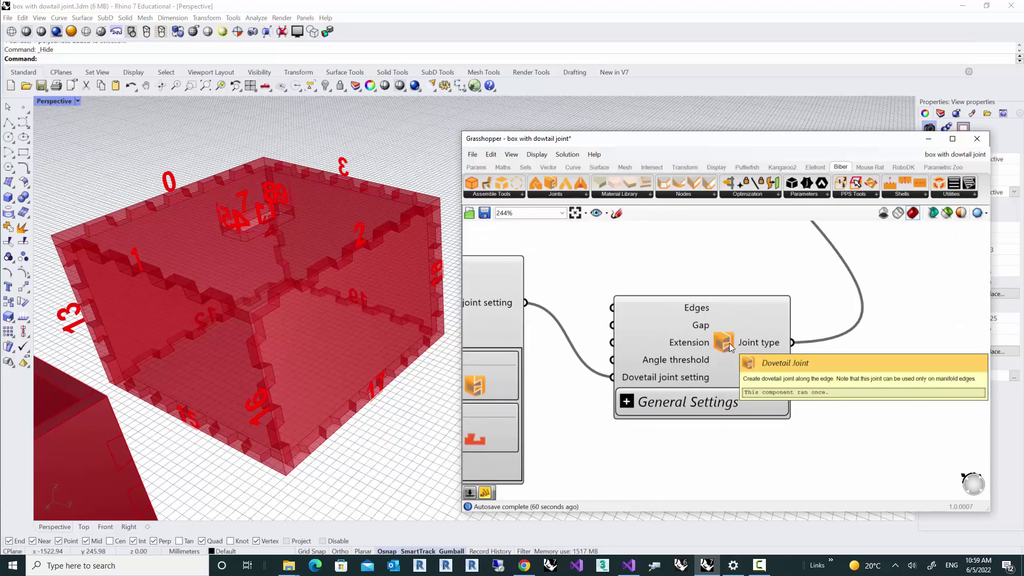
mouse_move(704, 312)
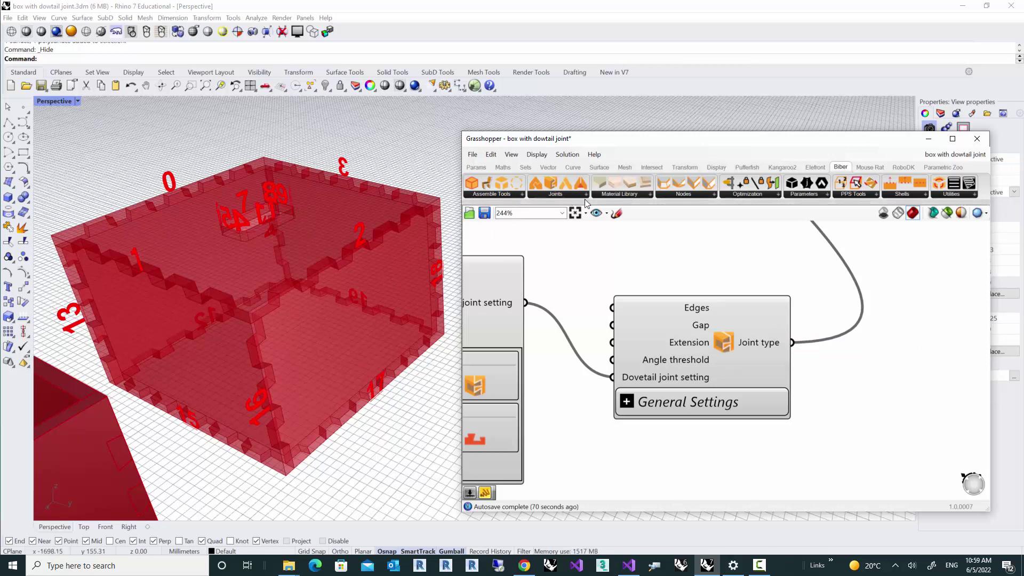
Place a Biber Lap Joint component below the dovetail joint.
click(567, 194)
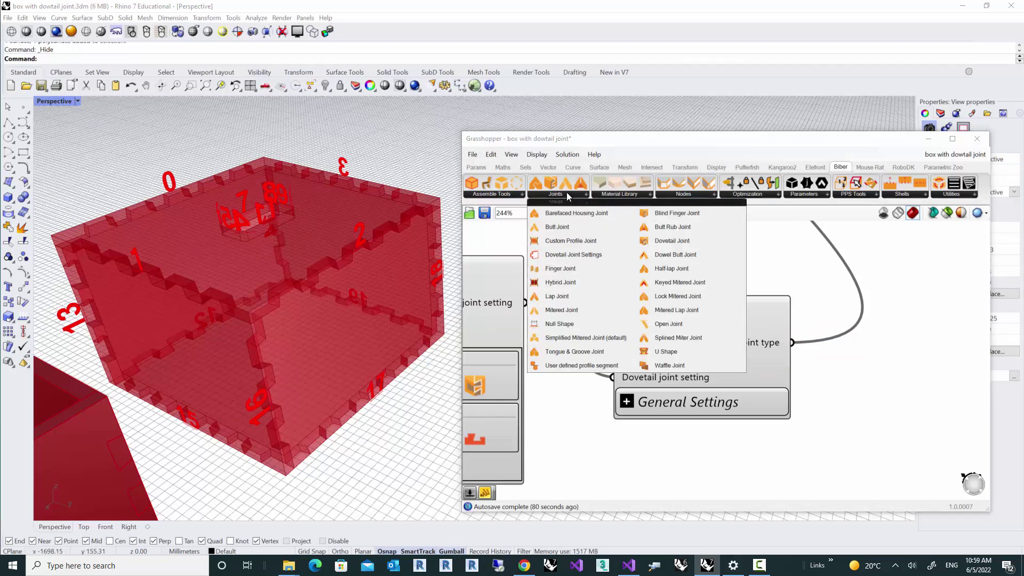
click(561, 297)
scroll(586, 297, down, 5)
click(647, 358)
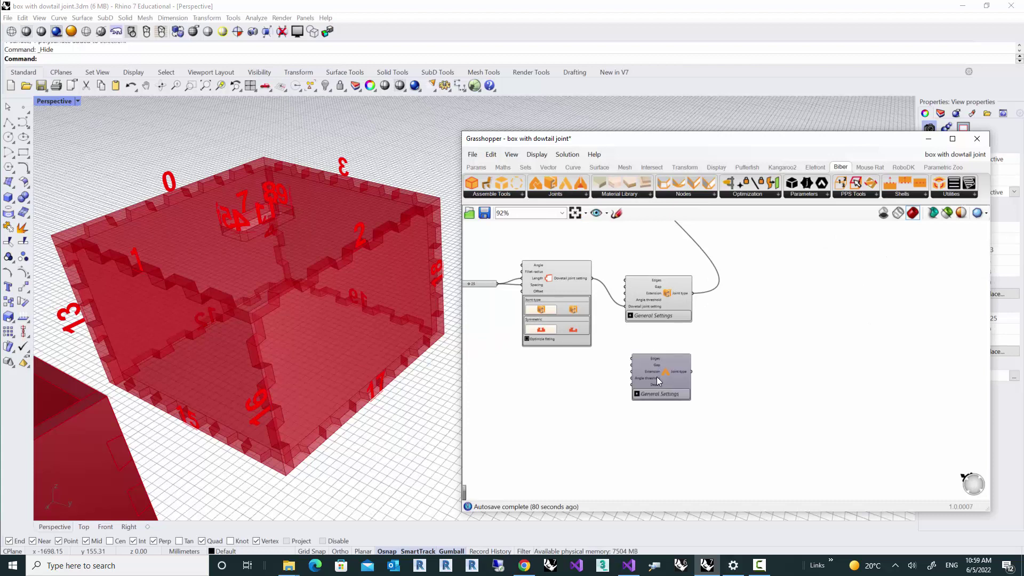
scroll(591, 373, up, 4)
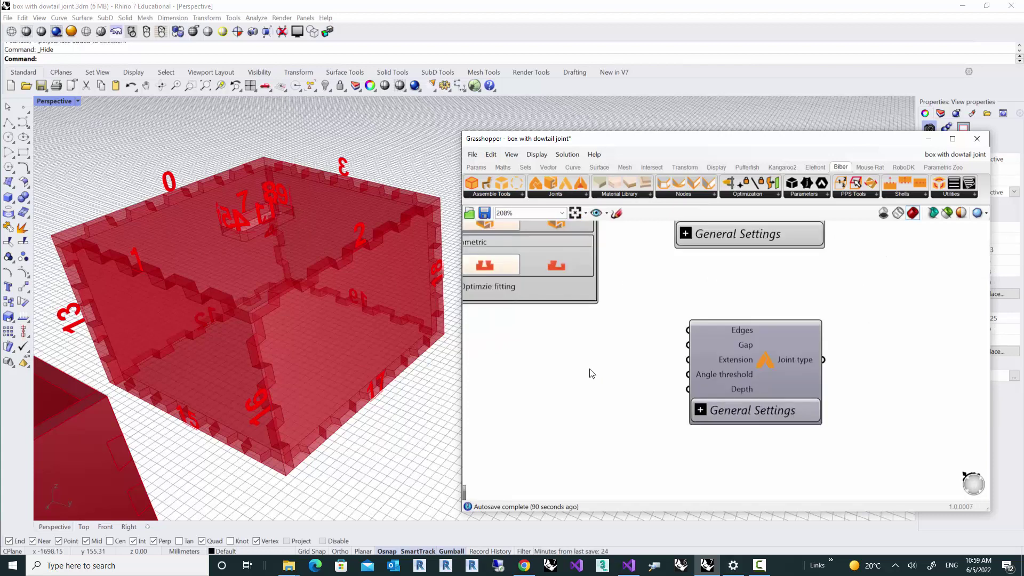
Add a Panel component set to hold one value per line.
double_click(589, 368)
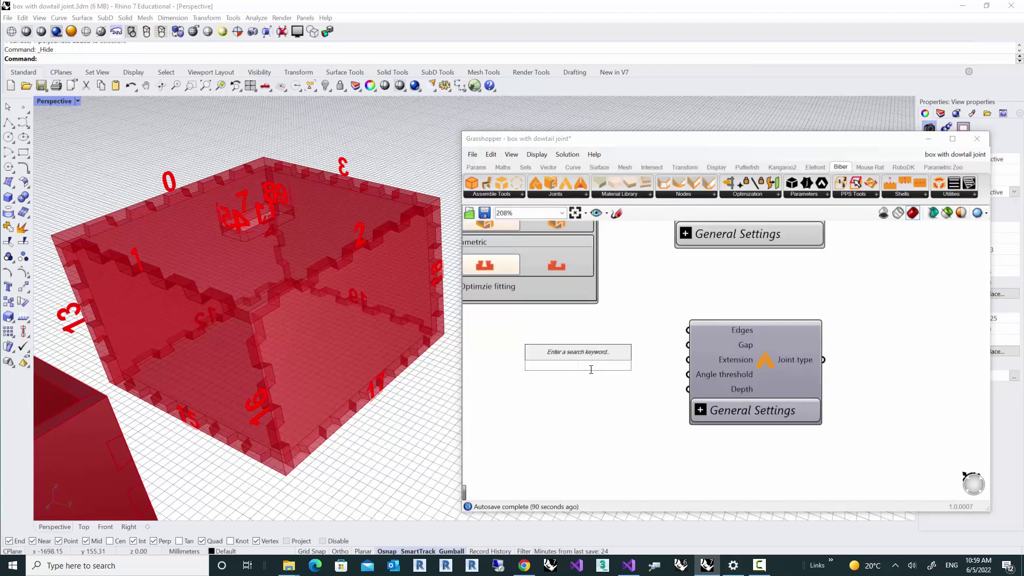
text(pab)
key(BackSpace)
text(nel)
key(Return)
right_click(579, 358)
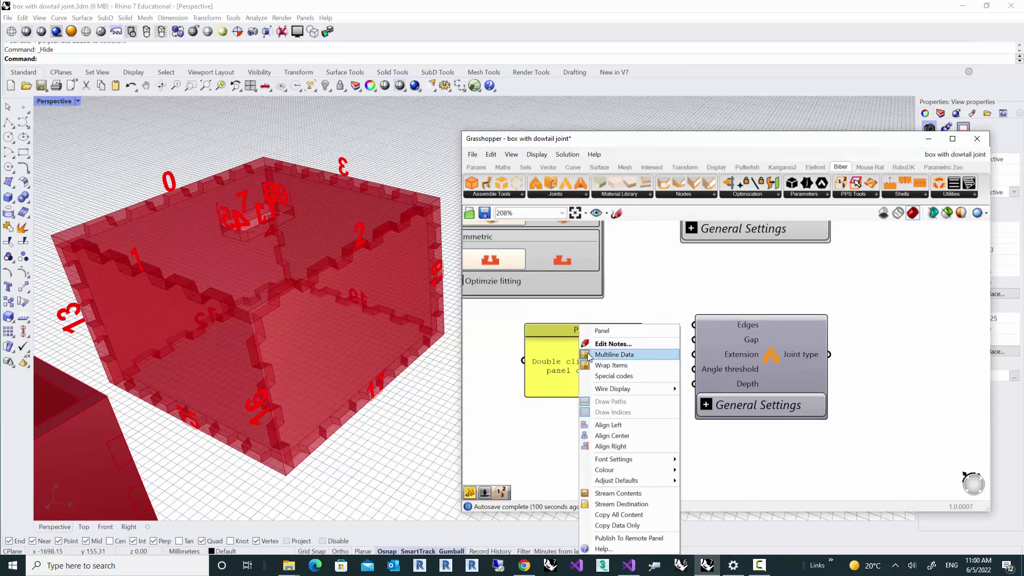
click(615, 354)
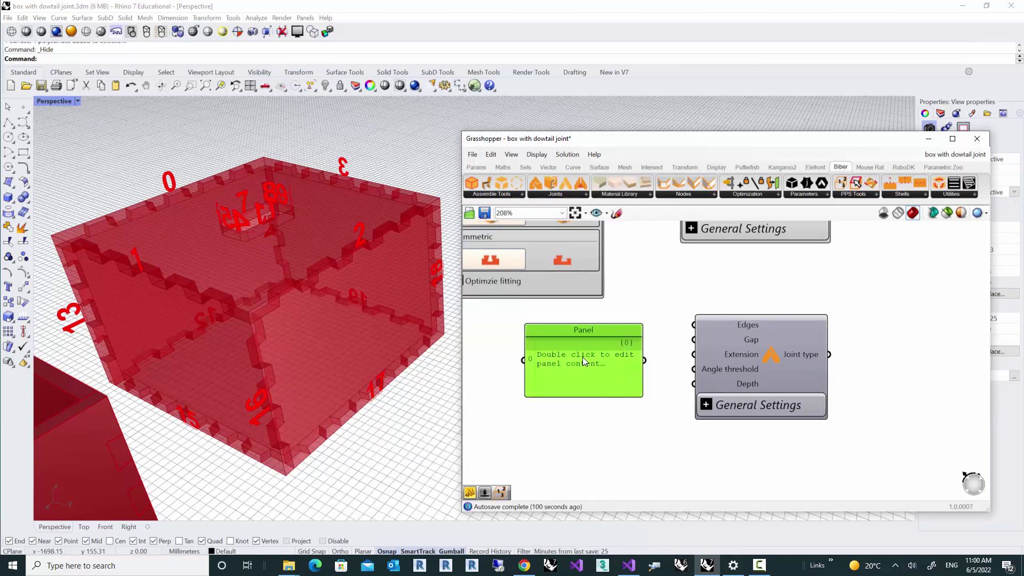
Enter edge indices 0, 1, 2 and 3 in the panel, one per line.
double_click(583, 357)
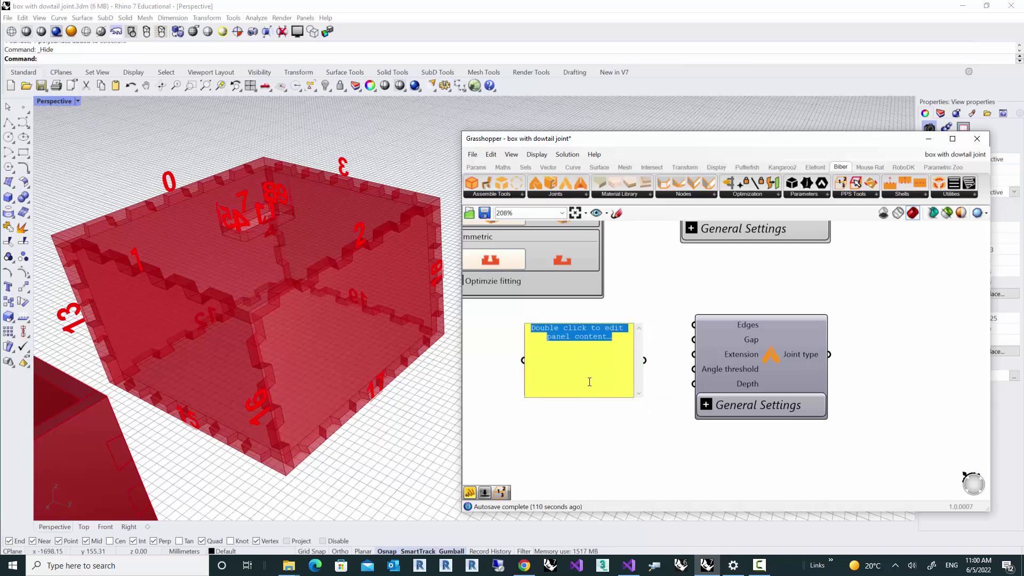
text(0)
key(Return)
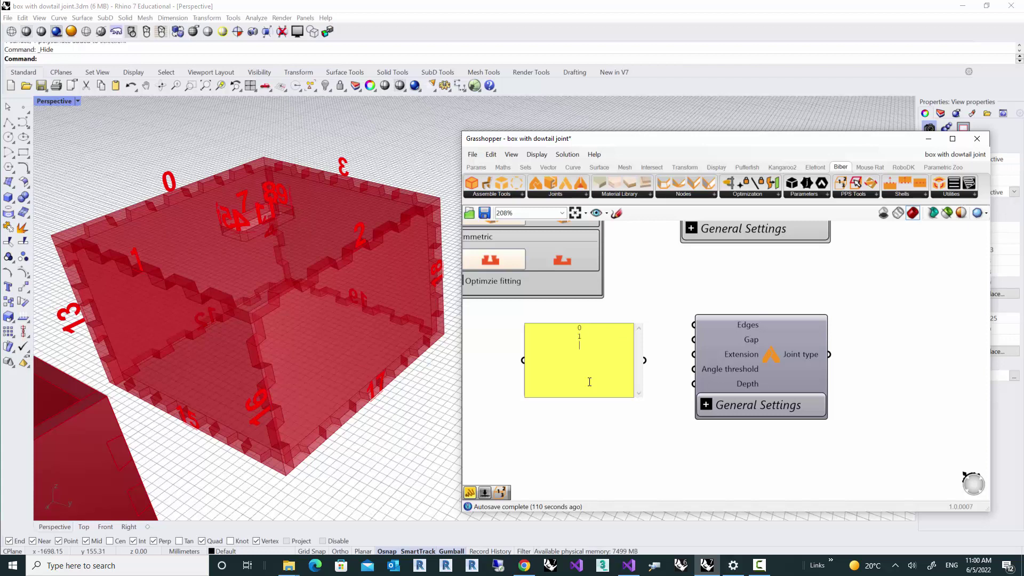
text(23)
key(BackSpace)
key(Return)
text(3)
click(649, 403)
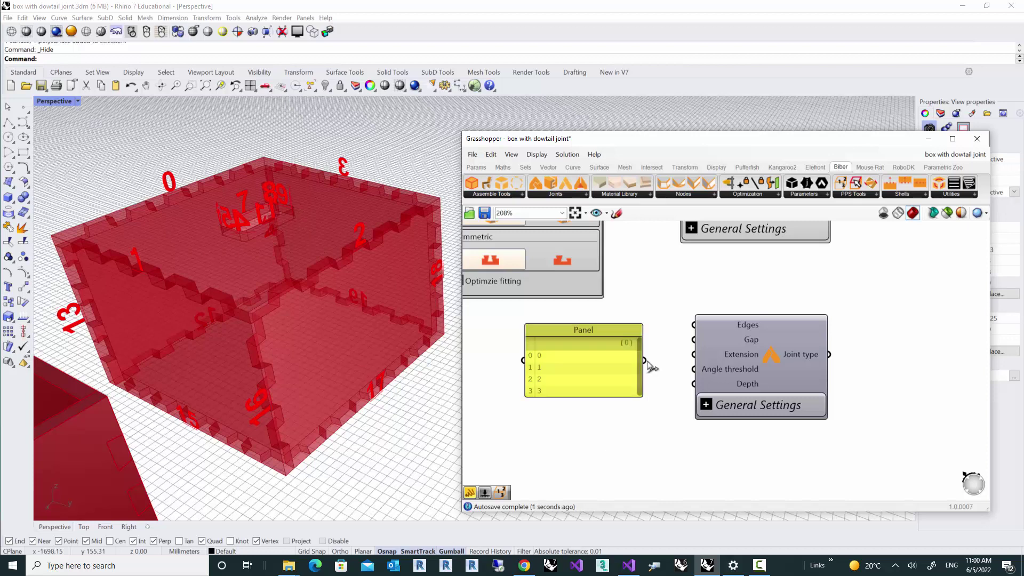
Wire the panel into the Lap Joint's Edges input and tidy its position.
drag(646, 360, 694, 325)
right_drag(766, 432, 734, 360)
drag(735, 360, 742, 383)
right_drag(742, 382, 716, 376)
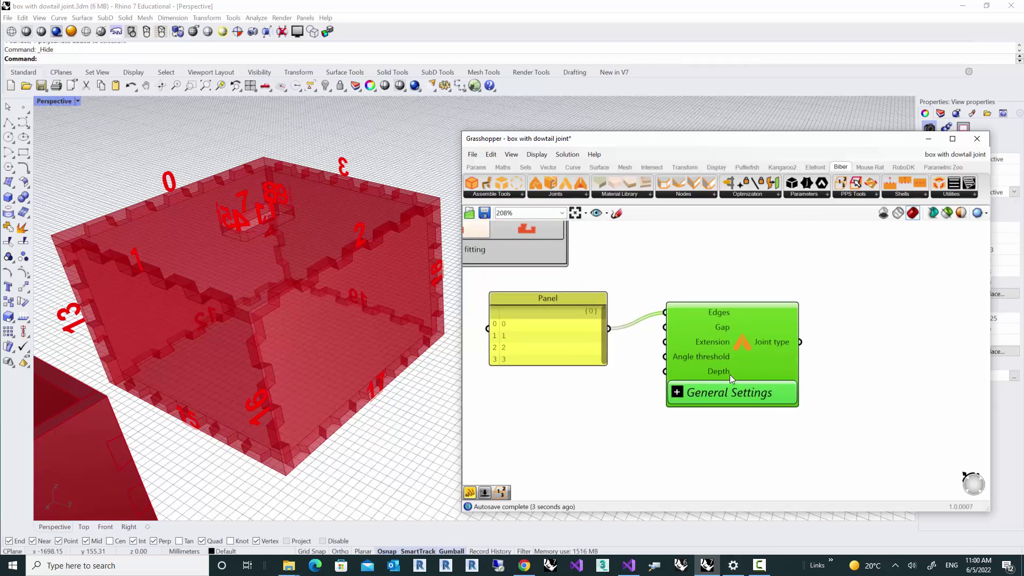
Move the Assembly component down nearer the joint components and clear canvas space.
right_drag(823, 324, 785, 395)
scroll(785, 395, down, 6)
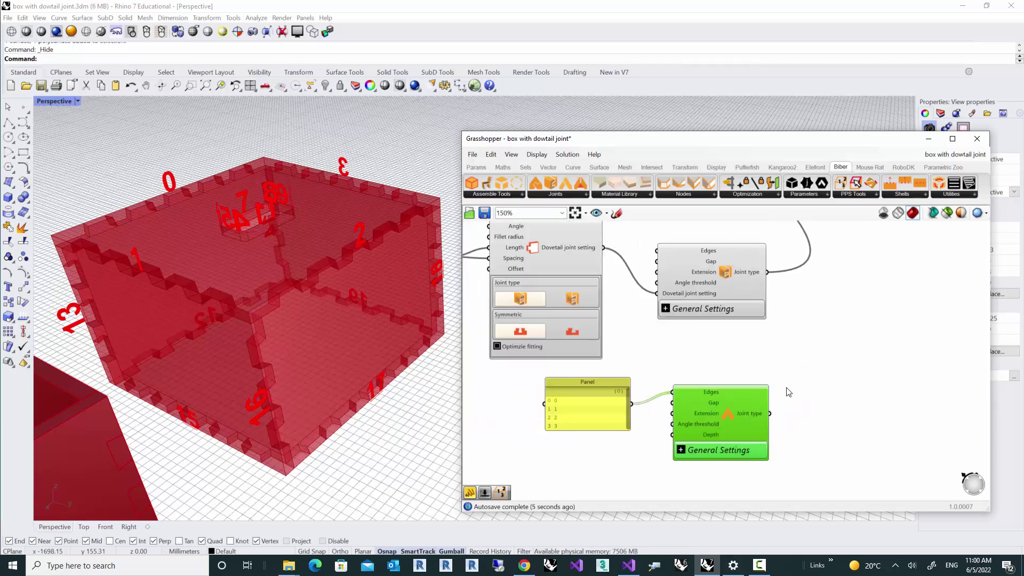
scroll(767, 387, down, 2)
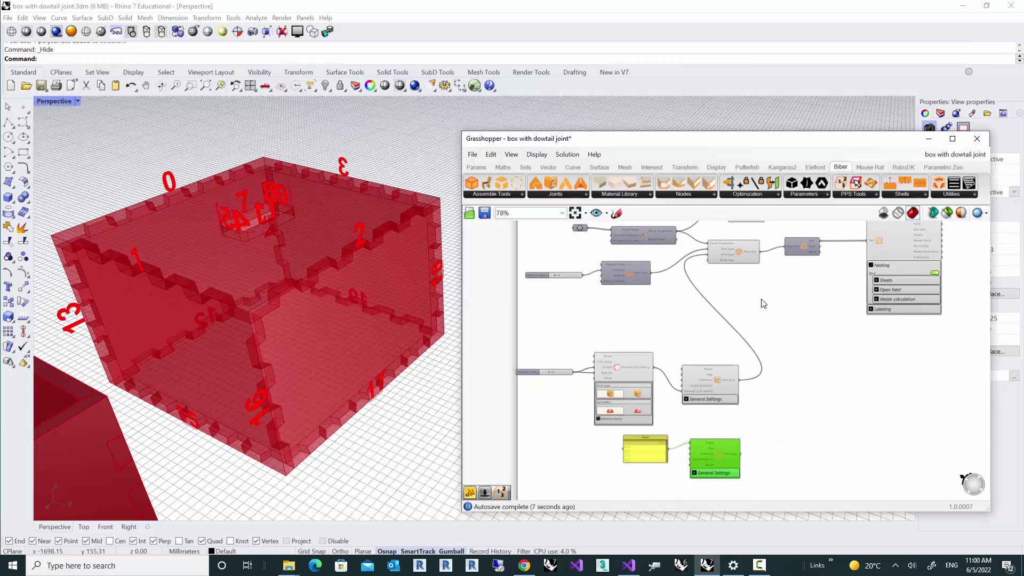
click(732, 253)
drag(759, 284, 808, 343)
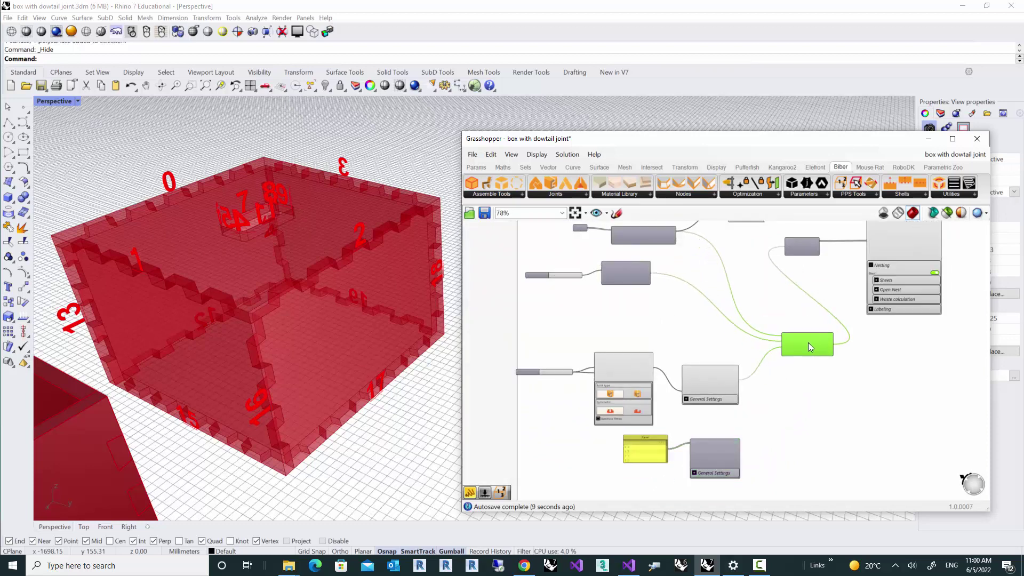
scroll(750, 452, up, 4)
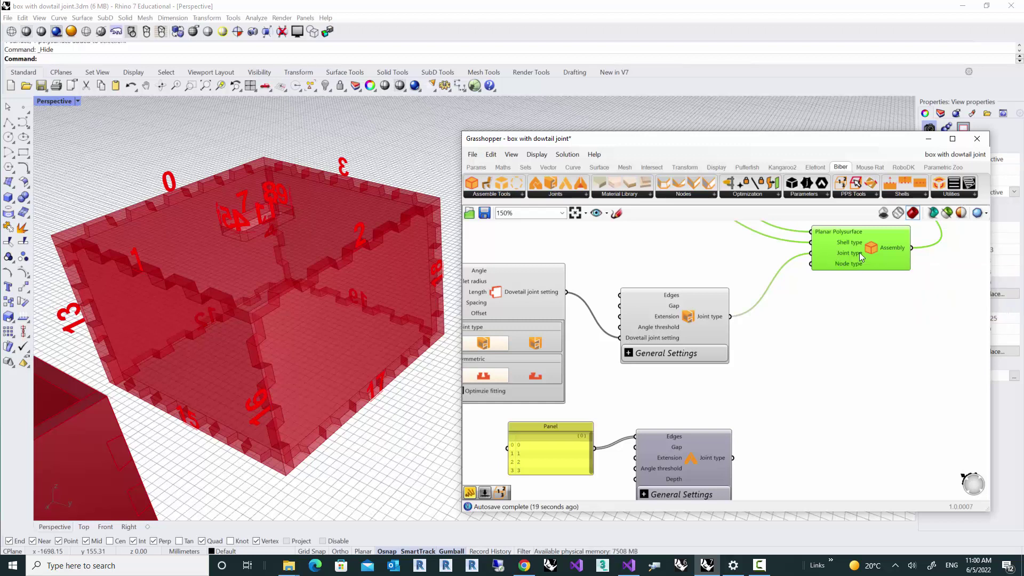
right_drag(851, 281, 830, 271)
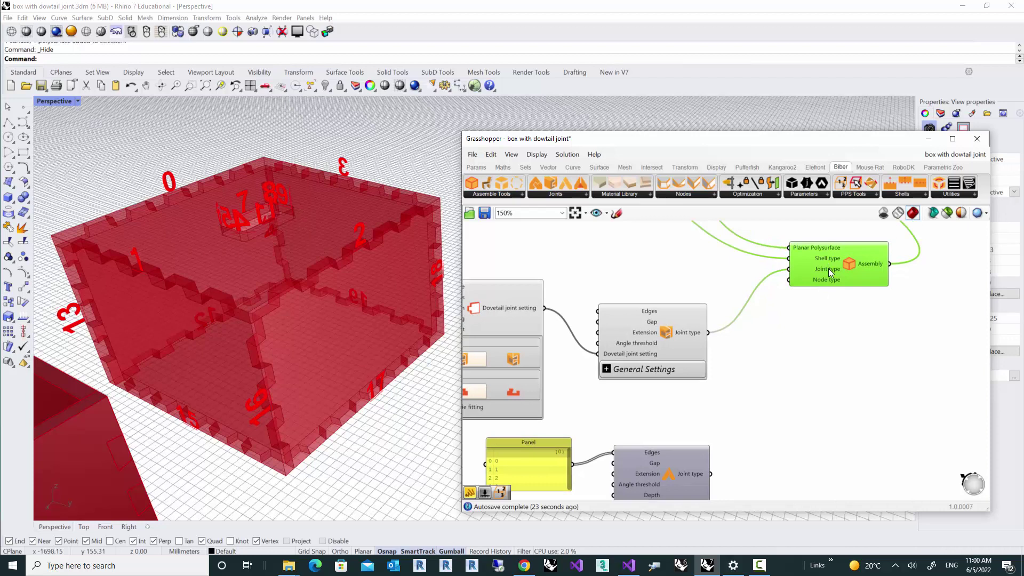
mouse_move(828, 268)
right_drag(776, 349, 753, 326)
Add a Merge component fed by the dovetail and lap joint Joint type outputs.
double_click(775, 362)
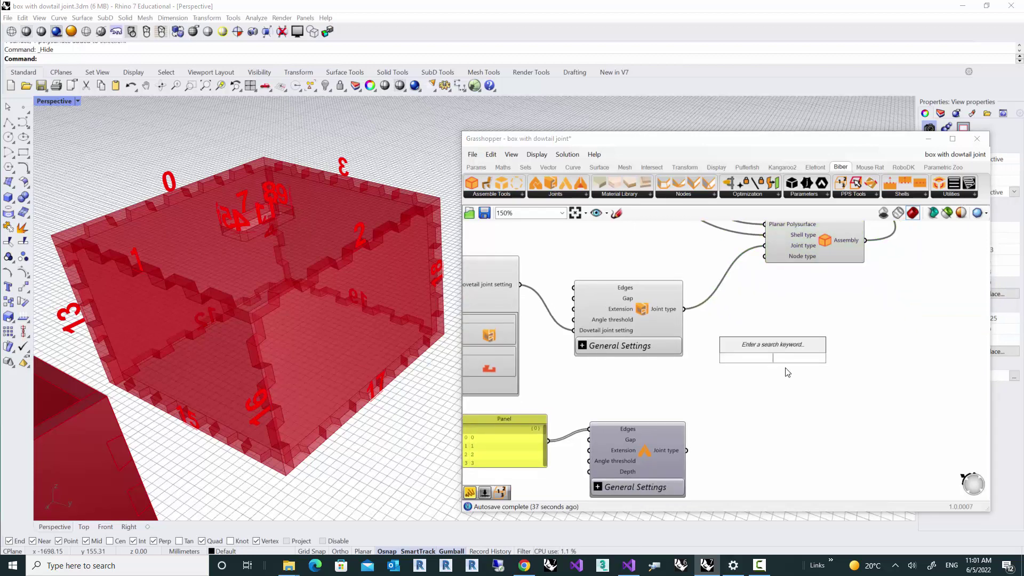
text(merge)
key(Return)
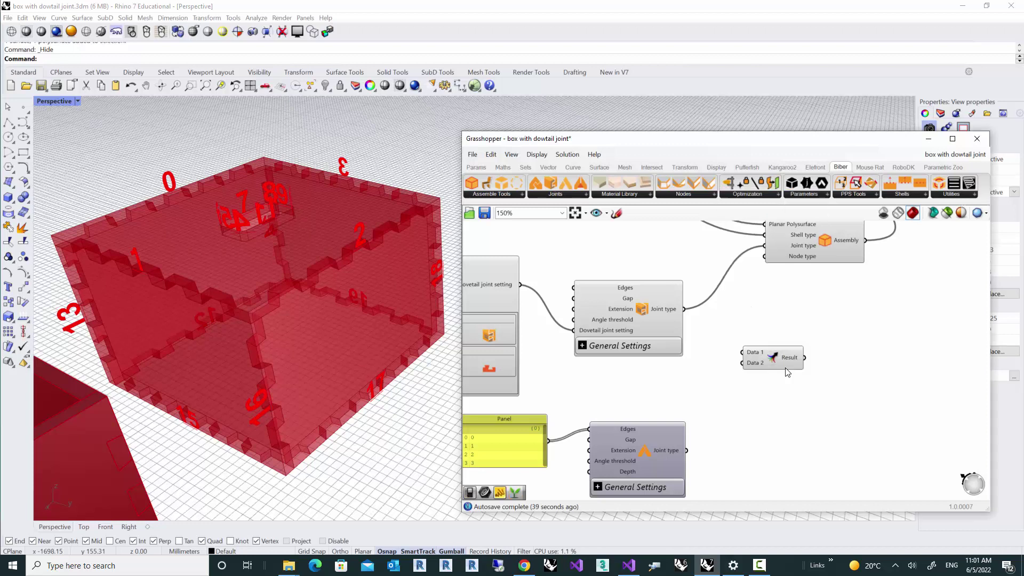
scroll(790, 355, up, 2)
drag(693, 342, 724, 362)
right_drag(699, 405, 682, 358)
drag(660, 411, 710, 328)
Flatten Merge's Result and connect it to Assembly's Joint type input.
right_drag(786, 335, 748, 411)
scroll(748, 411, down, 1)
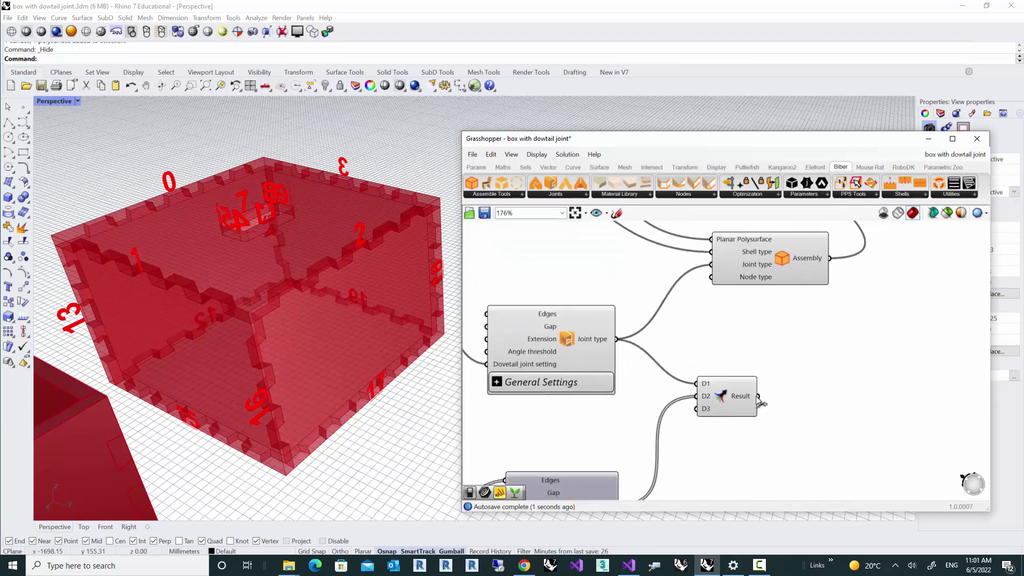
right_click(749, 398)
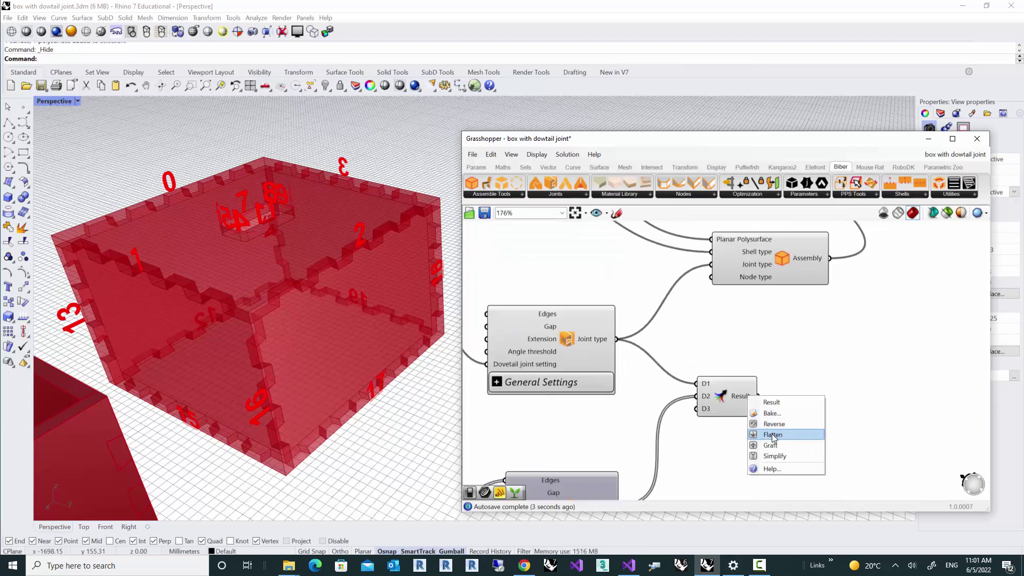
click(772, 434)
right_drag(776, 399, 769, 438)
shift+drag(761, 437, 703, 303)
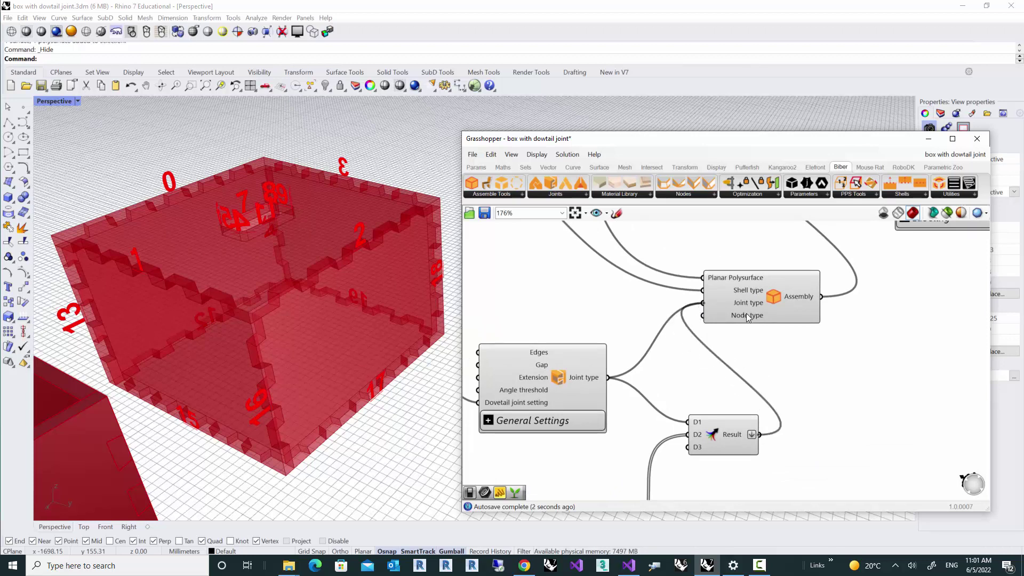
mouse_move(745, 303)
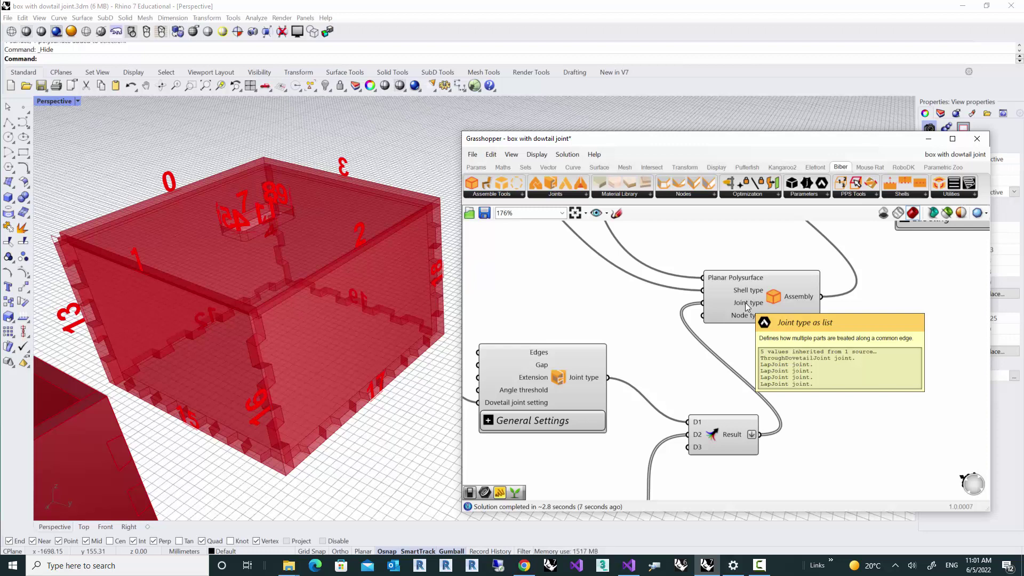
Bake the part component's Solid output into Rhino on Layer 01.
right_drag(741, 443, 753, 372)
right_drag(352, 336, 250, 254)
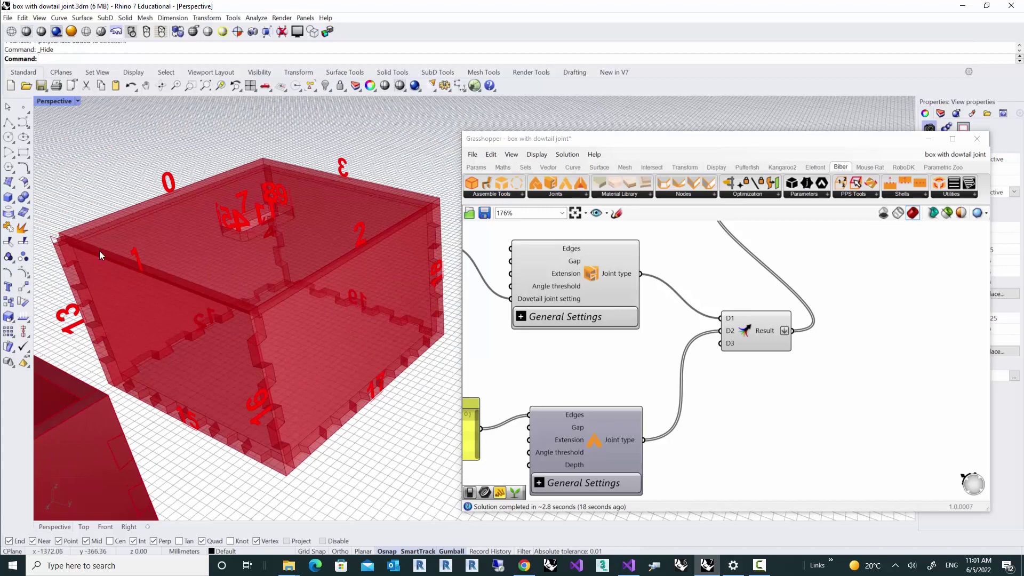
right_drag(104, 232, 167, 234)
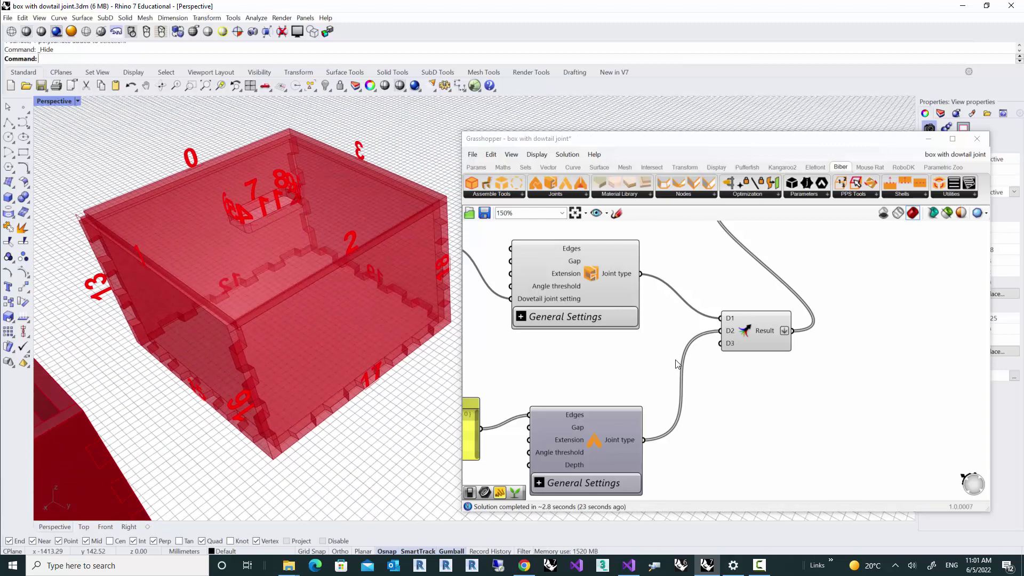
scroll(693, 320, down, 3)
scroll(772, 277, up, 2)
mouse_move(772, 275)
scroll(773, 275, up, 3)
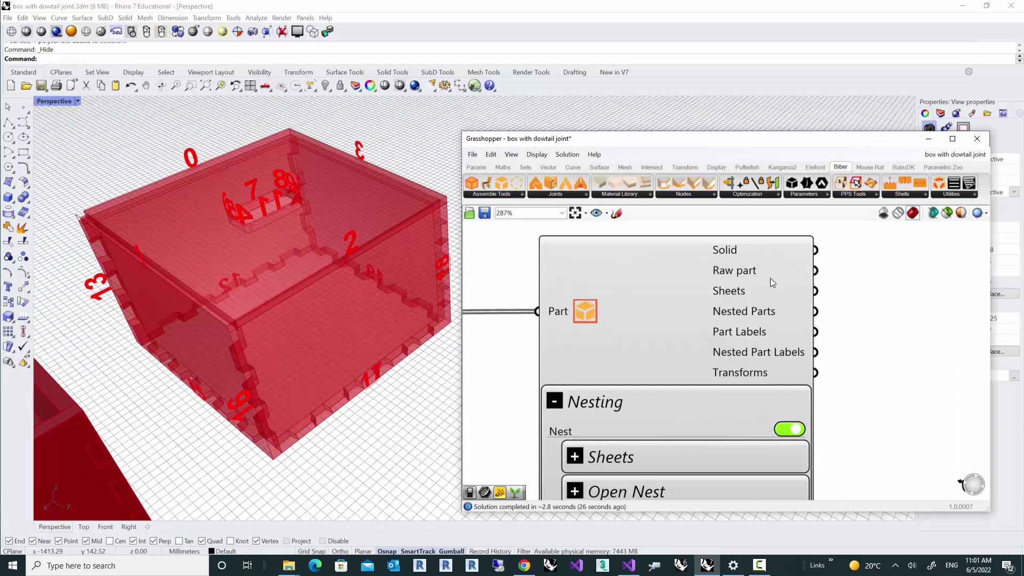
right_click(729, 254)
click(741, 270)
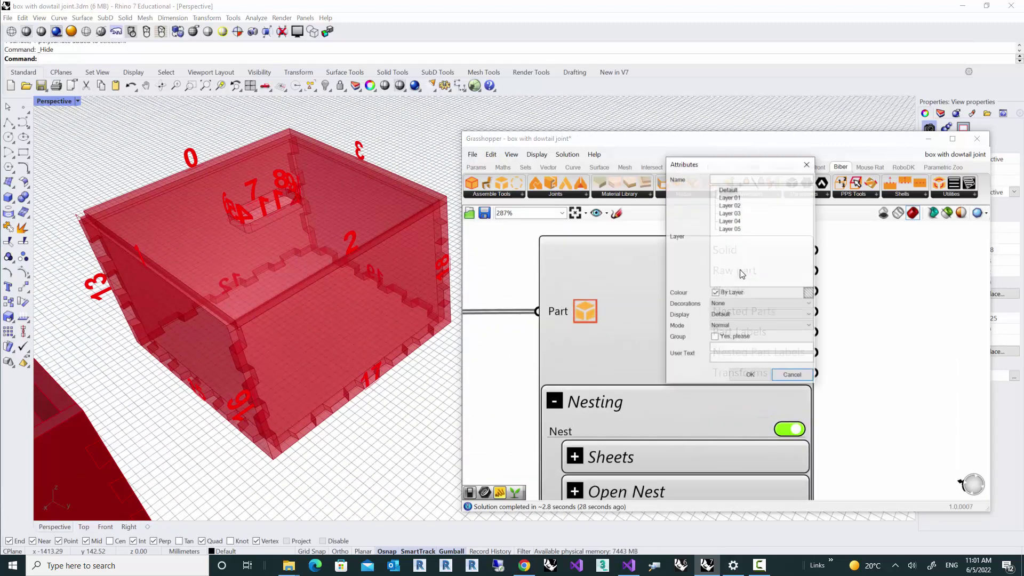
click(730, 197)
click(759, 373)
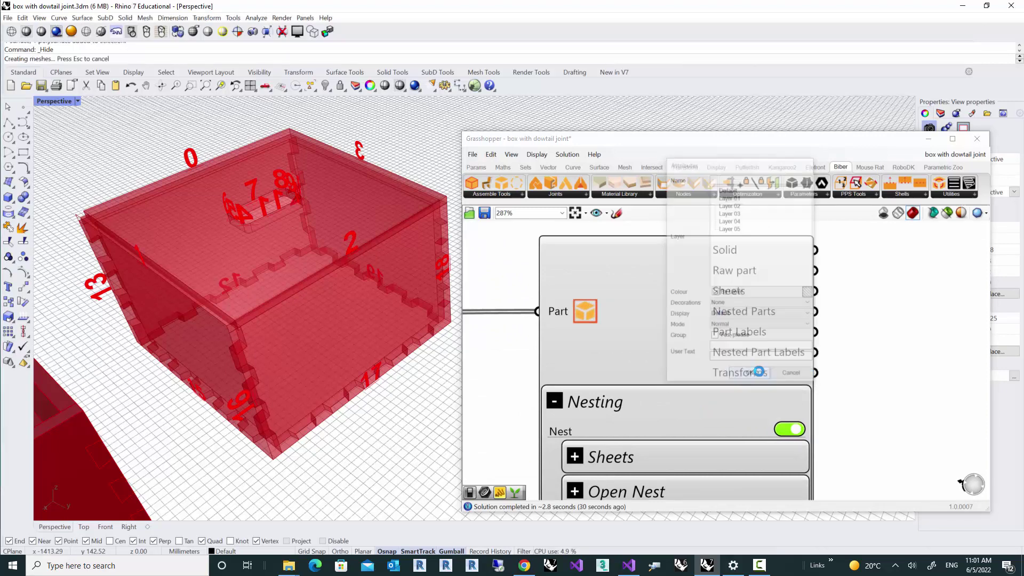
click(978, 138)
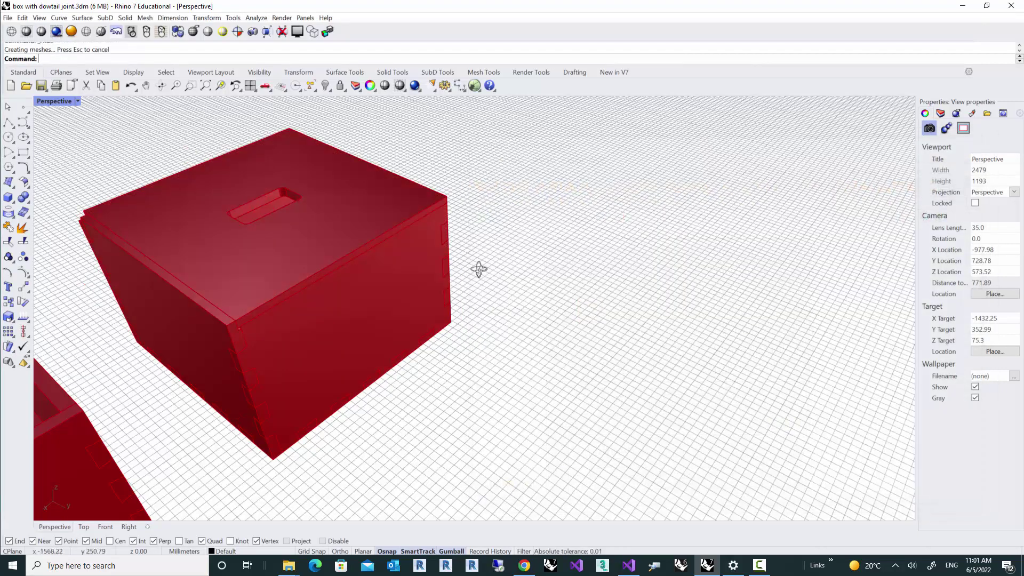
right_drag(478, 270, 399, 242)
click(399, 239)
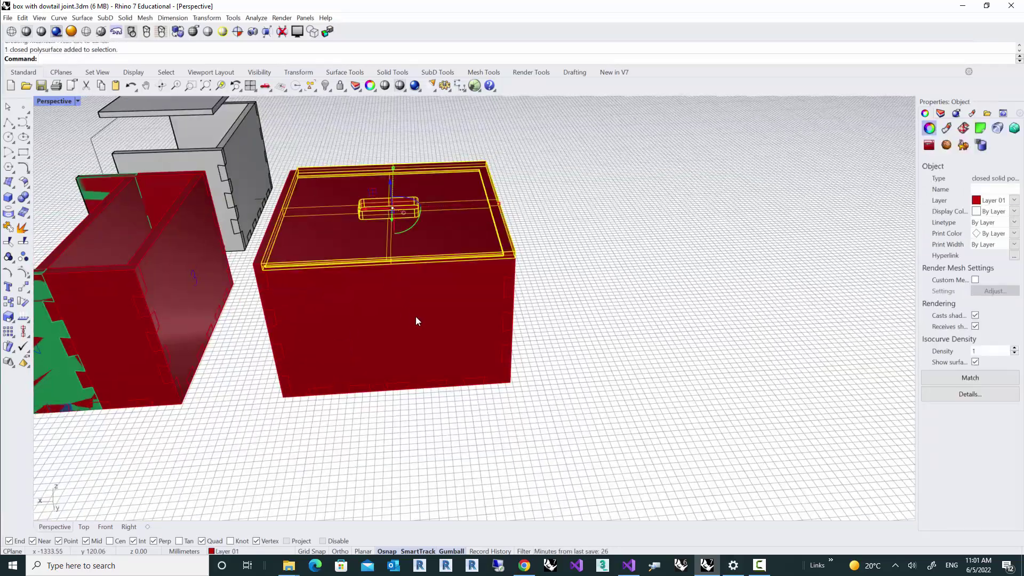
right_drag(412, 318, 551, 314)
scroll(501, 335, down, 3)
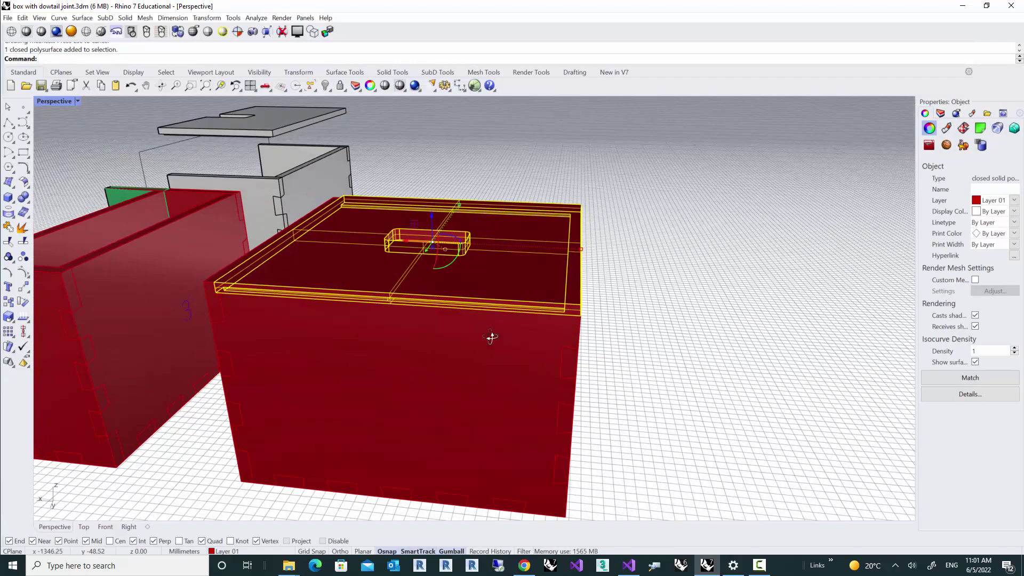
right_drag(490, 338, 426, 323)
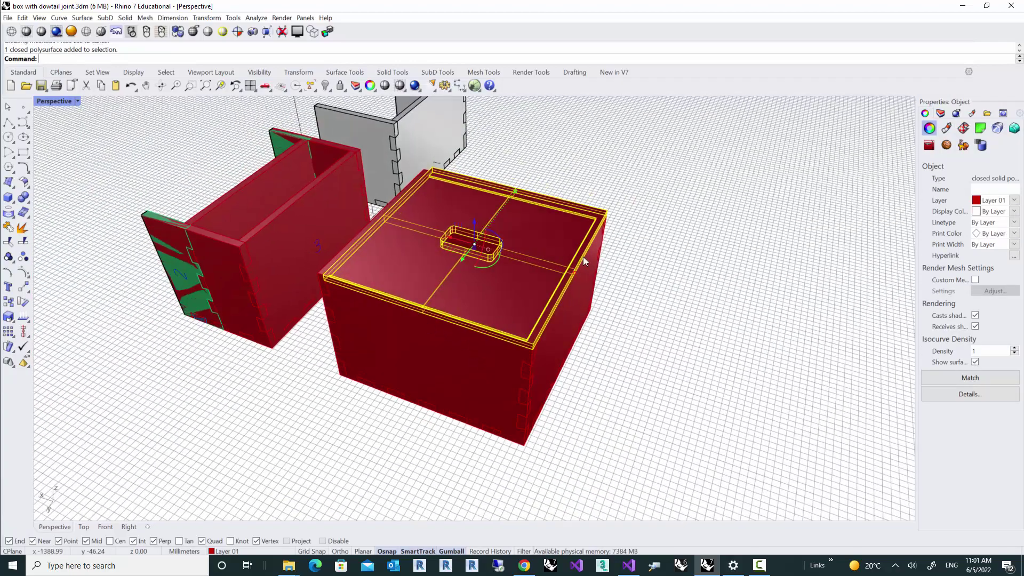
right_drag(523, 193, 369, 312)
scroll(306, 331, up, 5)
right_drag(306, 331, 305, 299)
scroll(295, 311, up, 4)
key(Escape)
scroll(412, 324, down, 4)
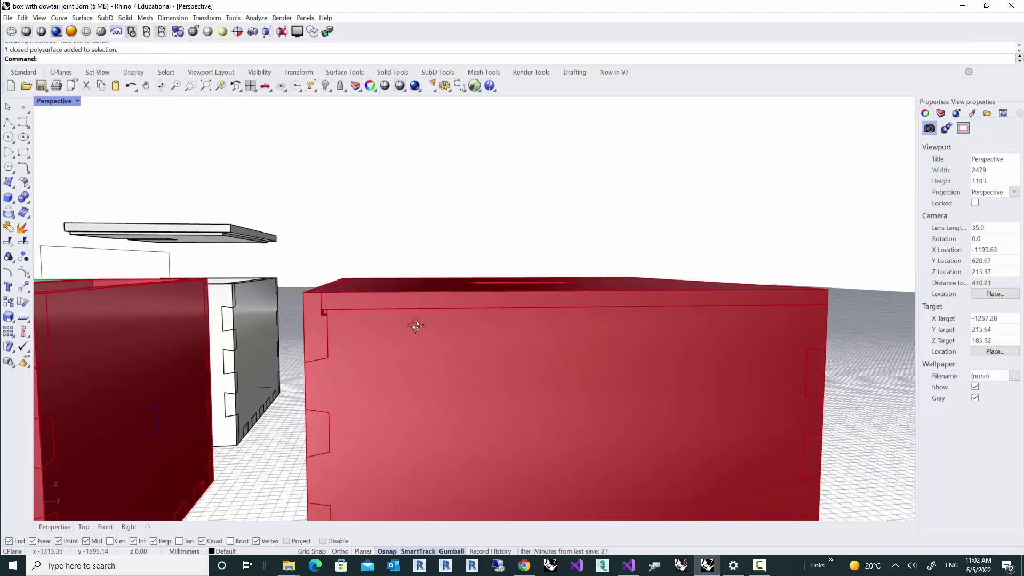
right_drag(411, 324, 704, 368)
click(598, 295)
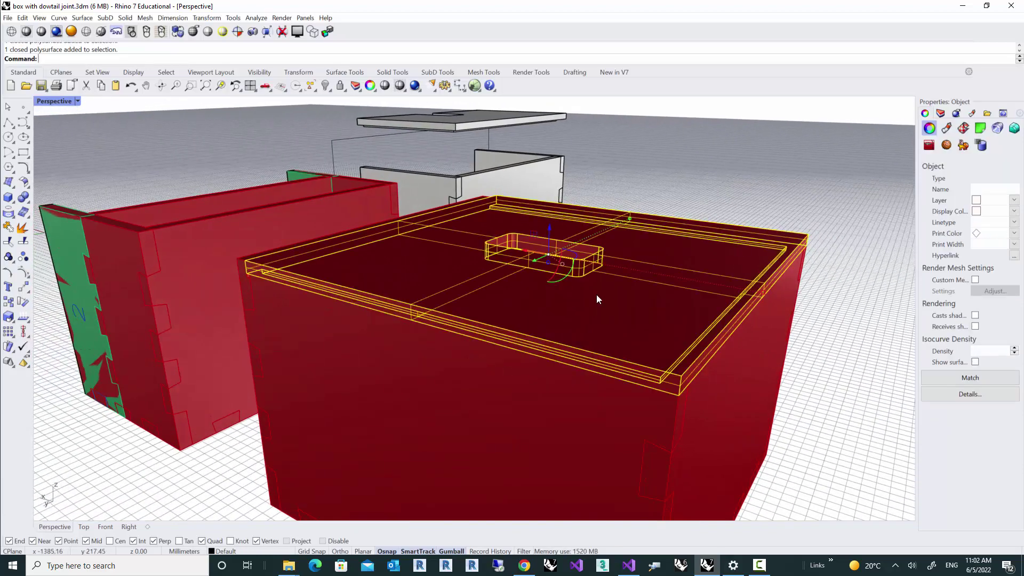
right_drag(597, 295, 594, 308)
scroll(517, 222, up, 4)
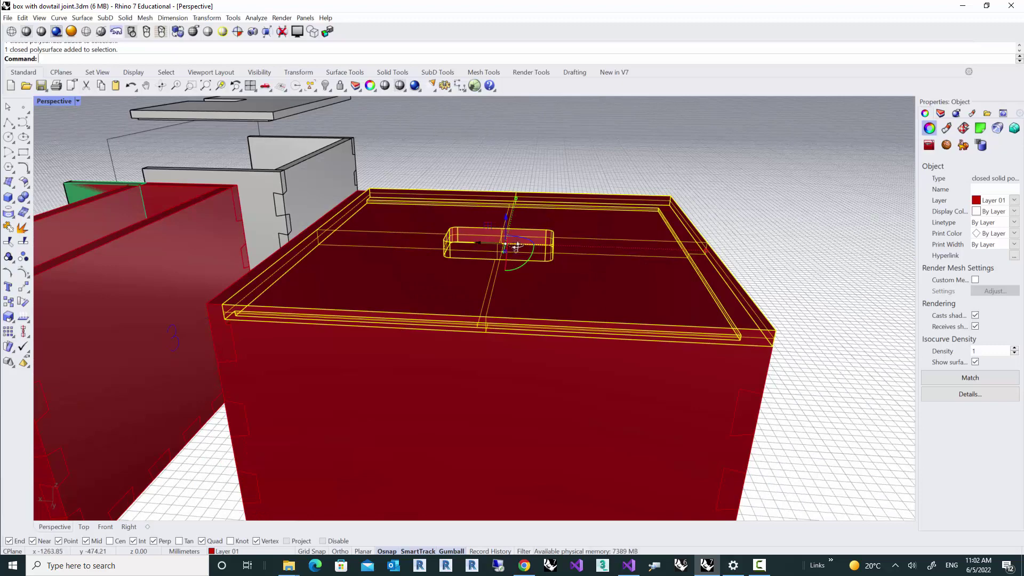
right_drag(505, 226, 482, 231)
drag(457, 229, 451, 156)
right_drag(385, 265, 271, 276)
key(Escape)
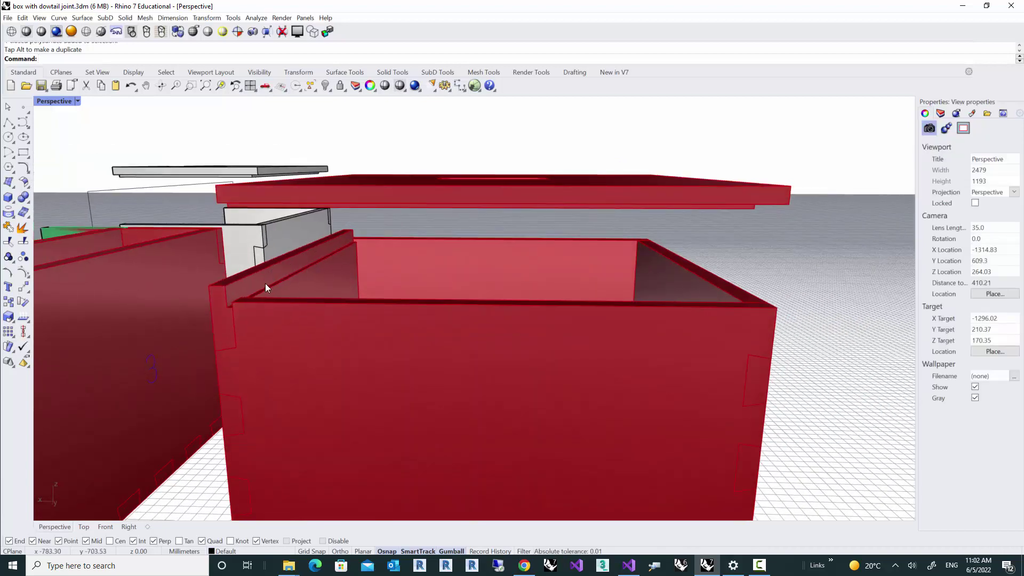
shift+right_drag(279, 282, 371, 315)
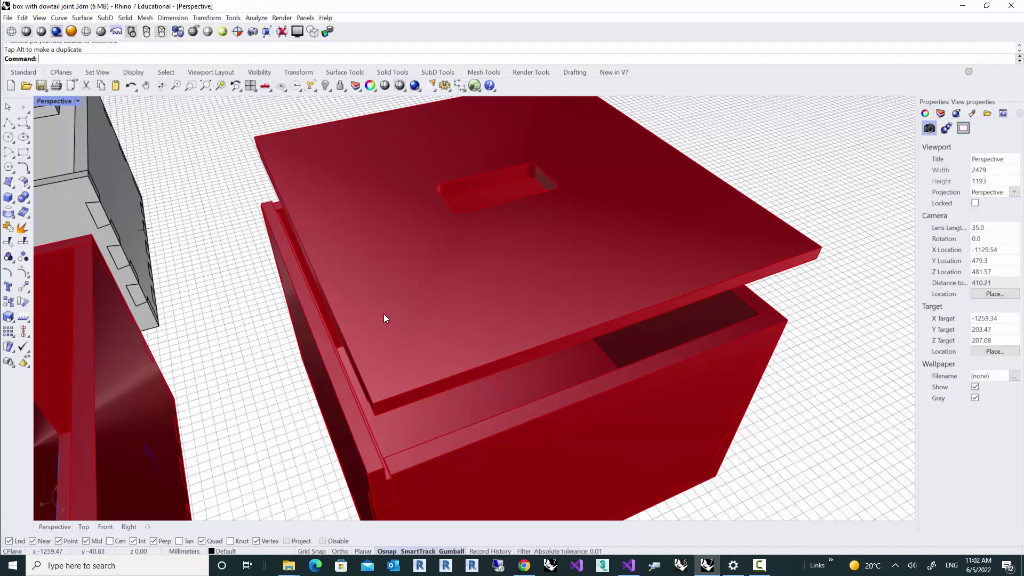
right_drag(383, 313, 376, 332)
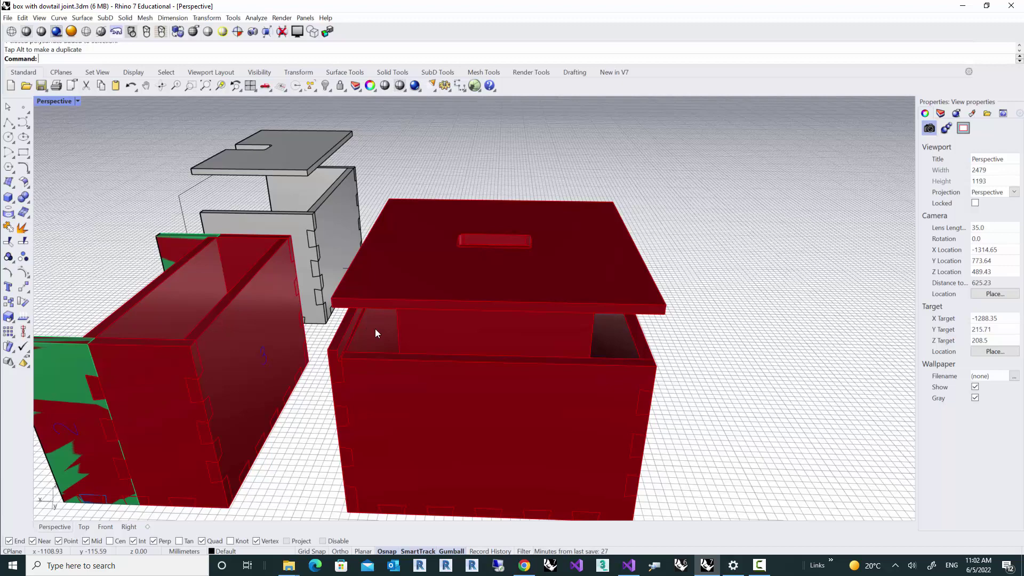
mouse_move(376, 329)
right_down()
mouse_move(370, 319)
mouse_move(379, 318)
right_up()
scroll(341, 306, up, 5)
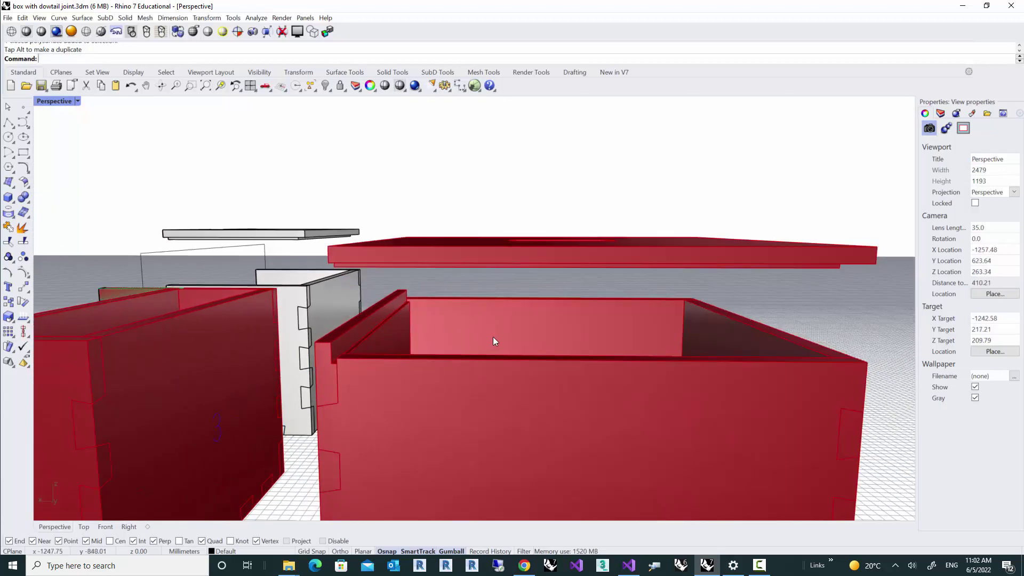
key(ctrl+z)
right_drag(504, 339, 566, 351)
key(Escape)
shift+right_drag(653, 360, 600, 302)
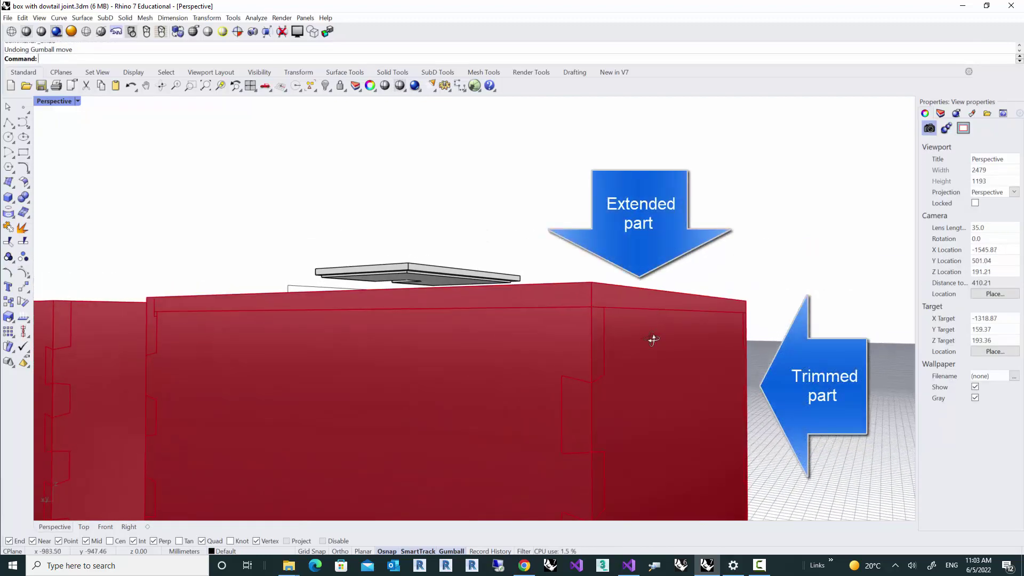
click(650, 347)
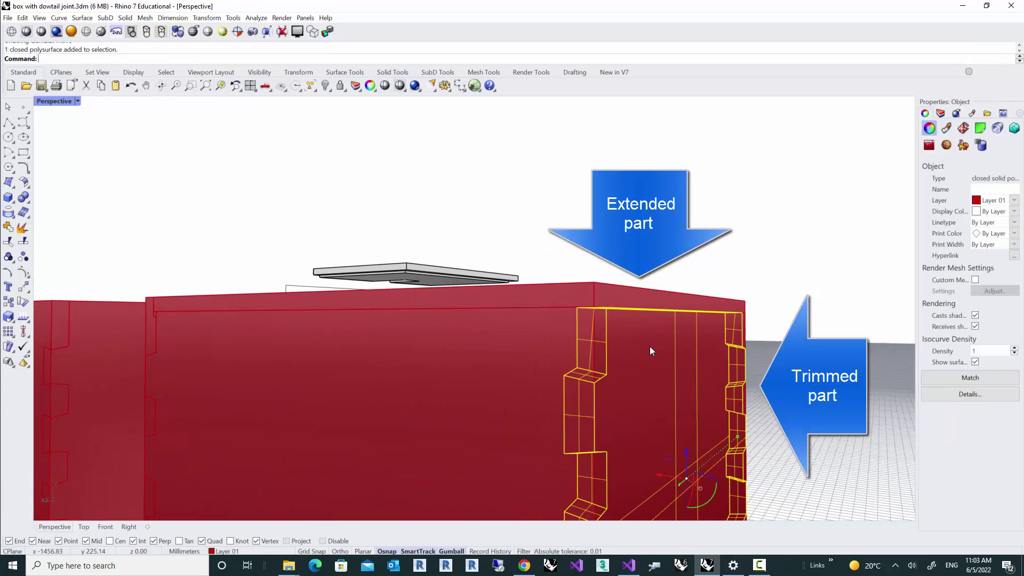
right_drag(650, 347, 373, 341)
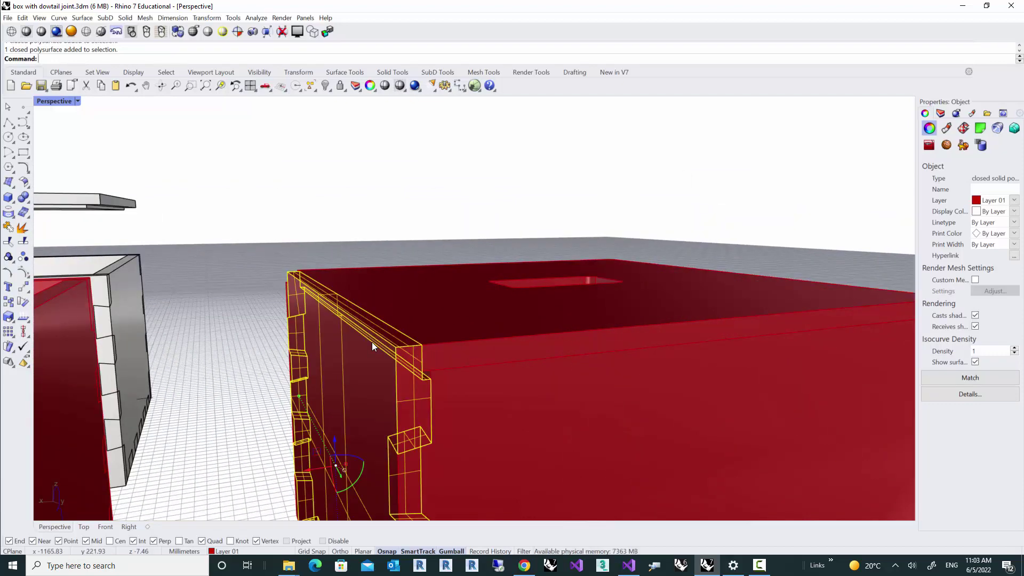
key(Escape)
right_drag(372, 342, 342, 357)
click(392, 318)
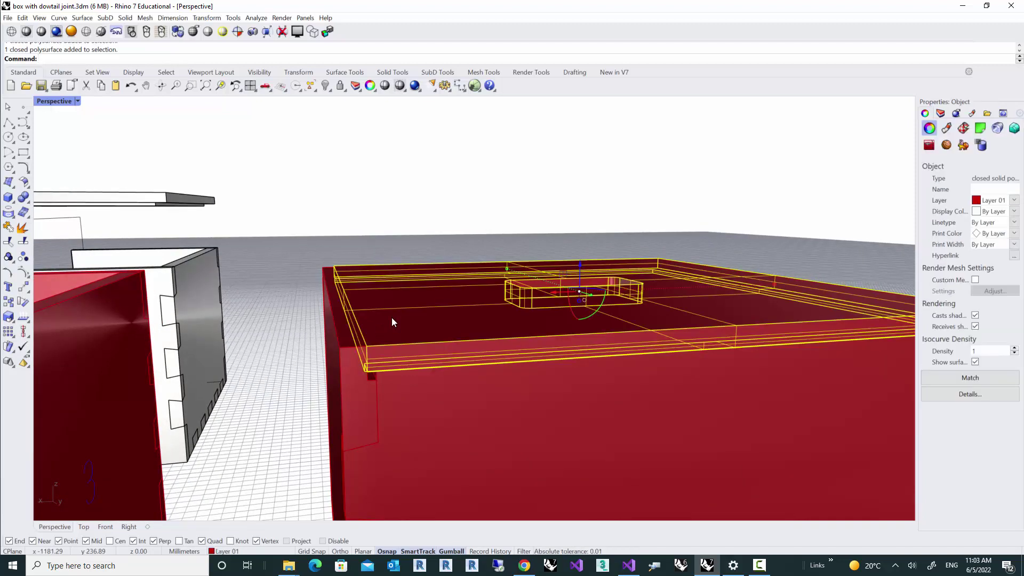
right_drag(393, 319, 556, 324)
key(Escape)
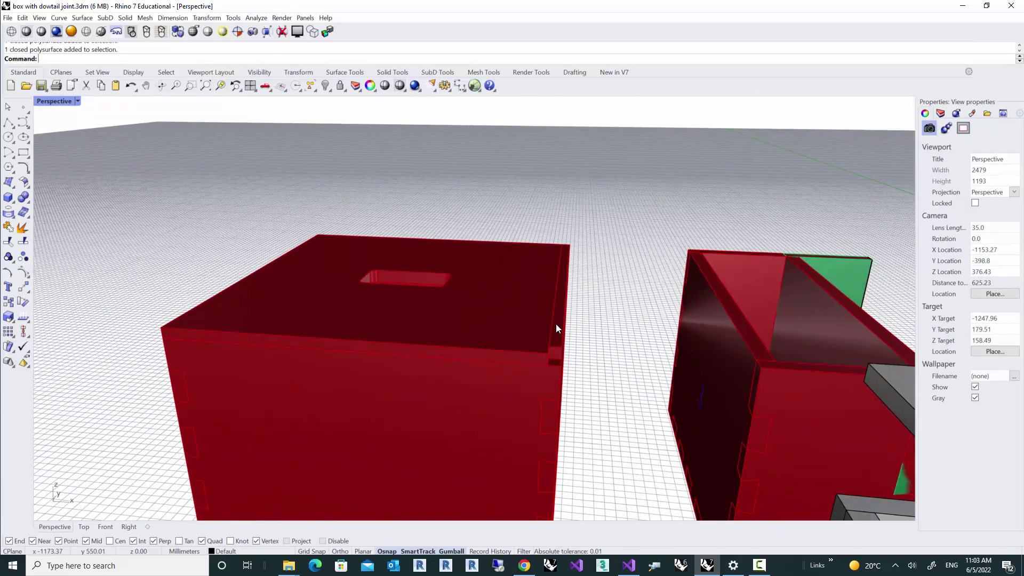
right_drag(556, 325, 552, 334)
Open the Grasshopper editor and orbit the Rhino view around the box.
click(474, 85)
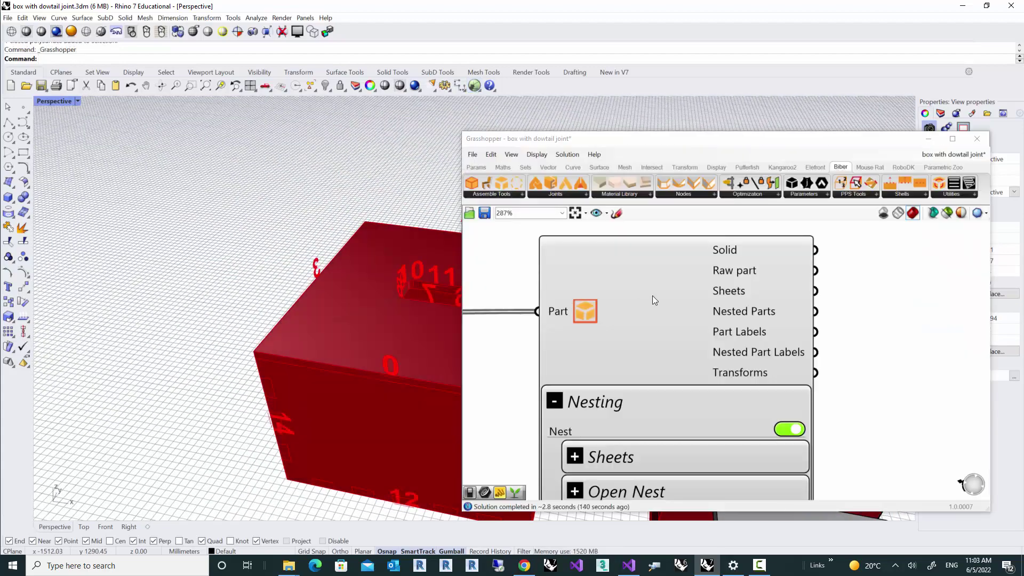
scroll(652, 295, down, 3)
right_drag(380, 334, 345, 363)
Window-select the solid red box covering the panels and delete it.
drag(401, 451, 121, 219)
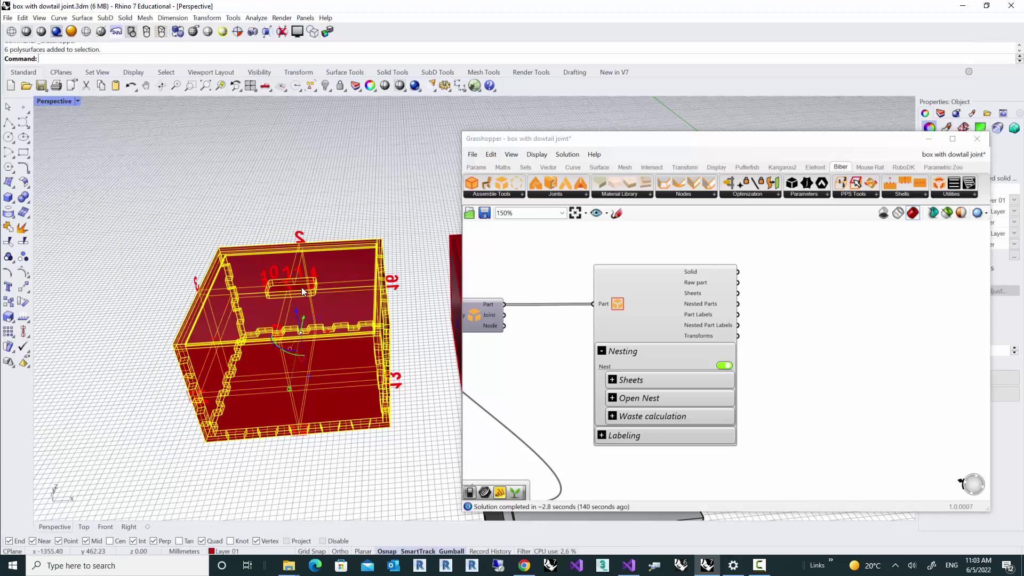
click(357, 446)
drag(412, 450, 133, 212)
key(Delete)
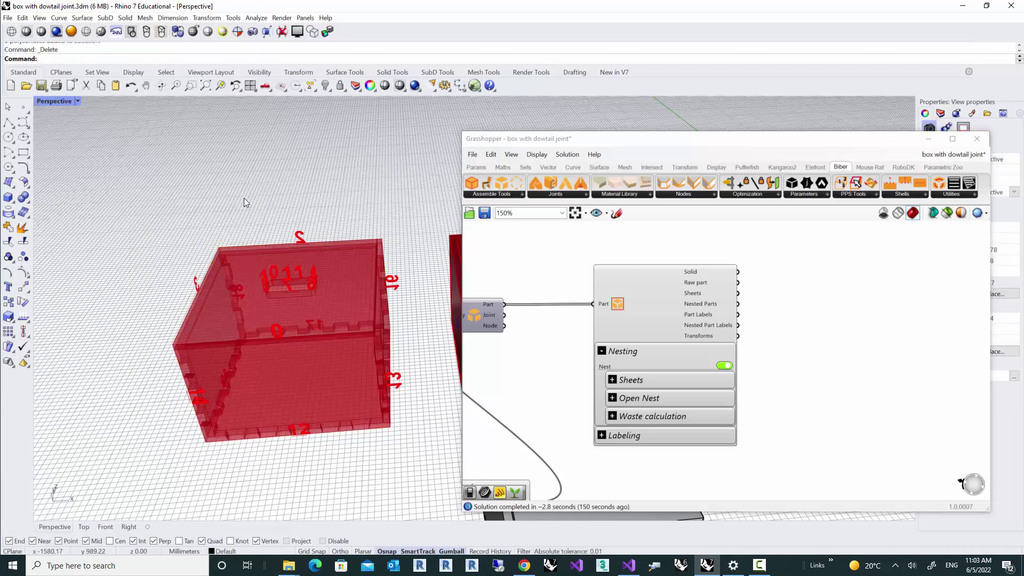
Orbit around the jointed panels and zoom the canvas to the Panel and Lap Joint component.
scroll(738, 291, down, 3)
right_drag(390, 325, 373, 251)
scroll(321, 271, up, 4)
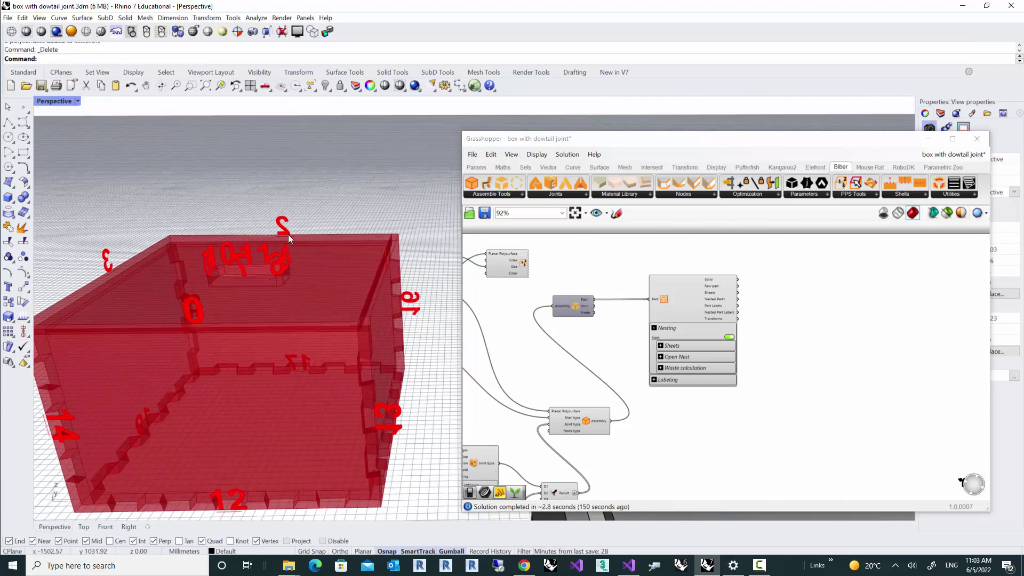
right_drag(289, 239, 379, 260)
scroll(806, 381, down, 1)
scroll(735, 329, up, 1)
scroll(766, 384, up, 1)
scroll(565, 384, up, 1)
scroll(600, 383, up, 2)
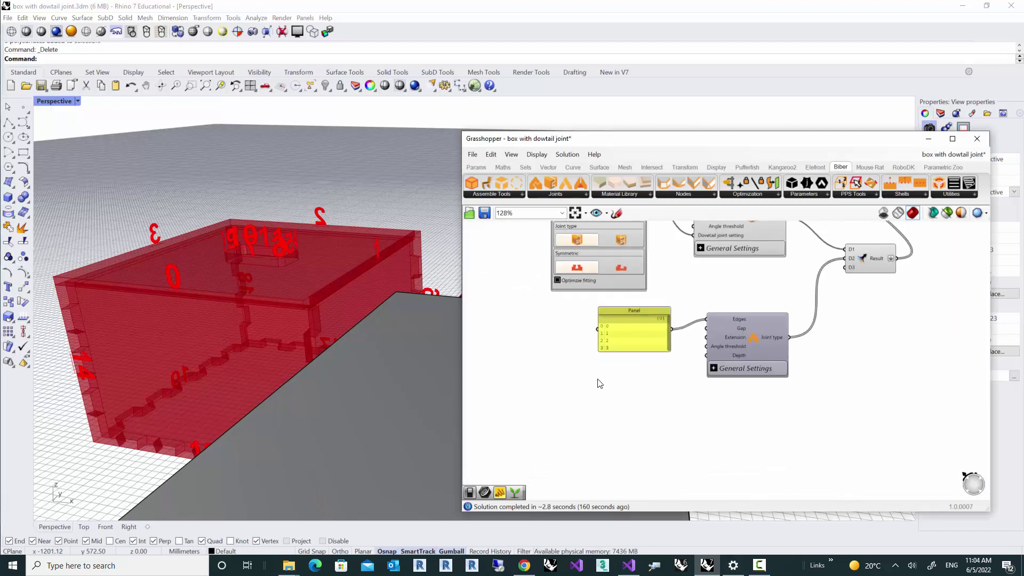
scroll(600, 383, up, 2)
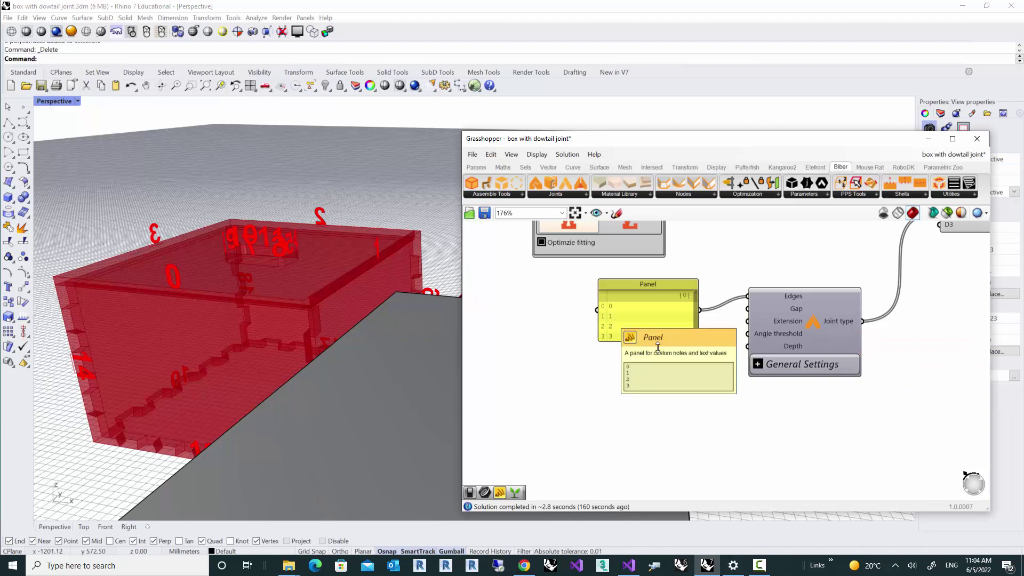
Duplicate the edge Panel and its joint component below the originals.
drag(824, 433, 692, 389)
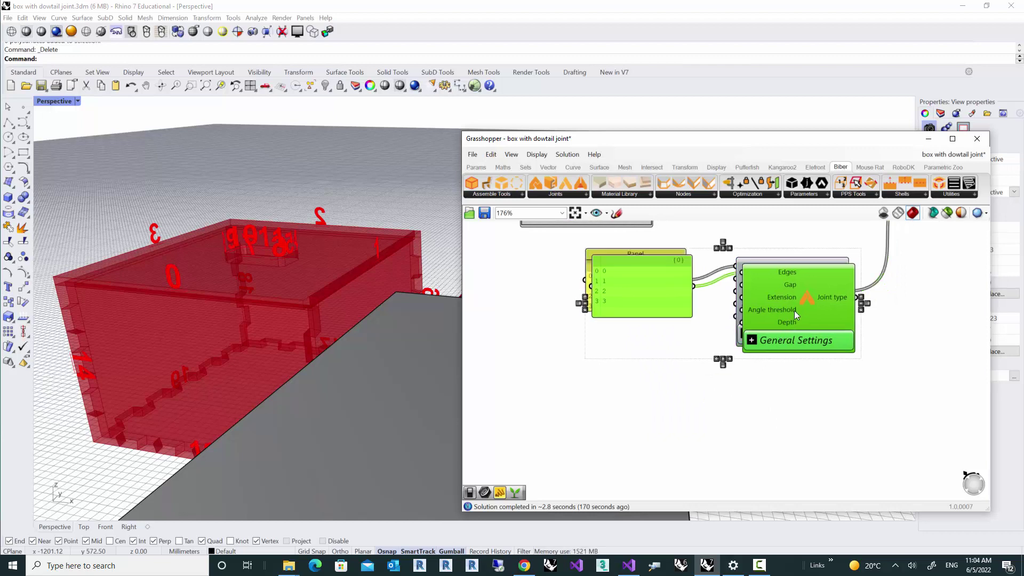
alt+drag(795, 309, 806, 434)
click(716, 366)
Change the upper Panel's edge list to 0, 2, 3 and inspect the updated joints.
double_click(628, 300)
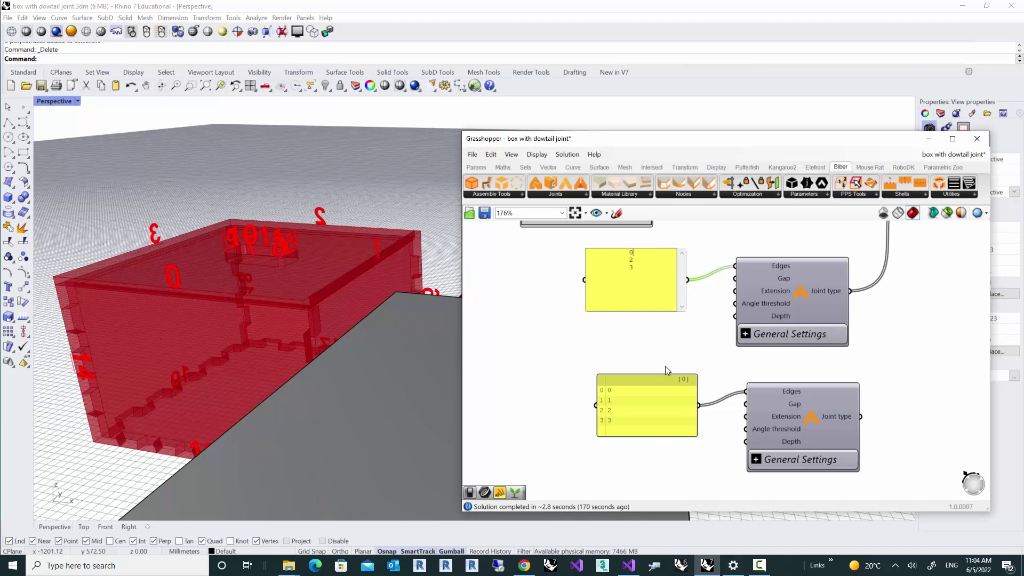
click(632, 402)
right_drag(373, 320, 310, 322)
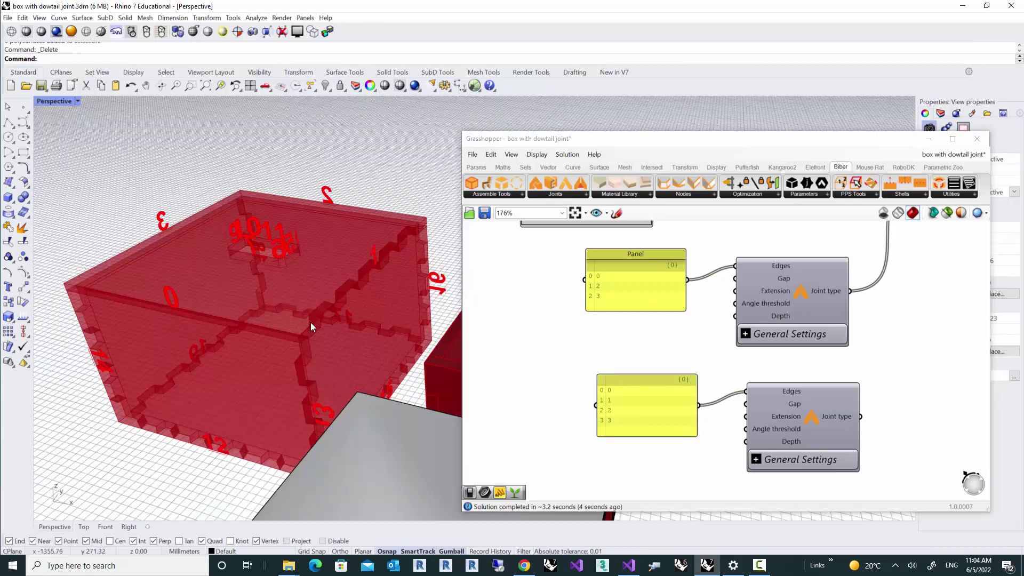
right_drag(361, 293, 378, 258)
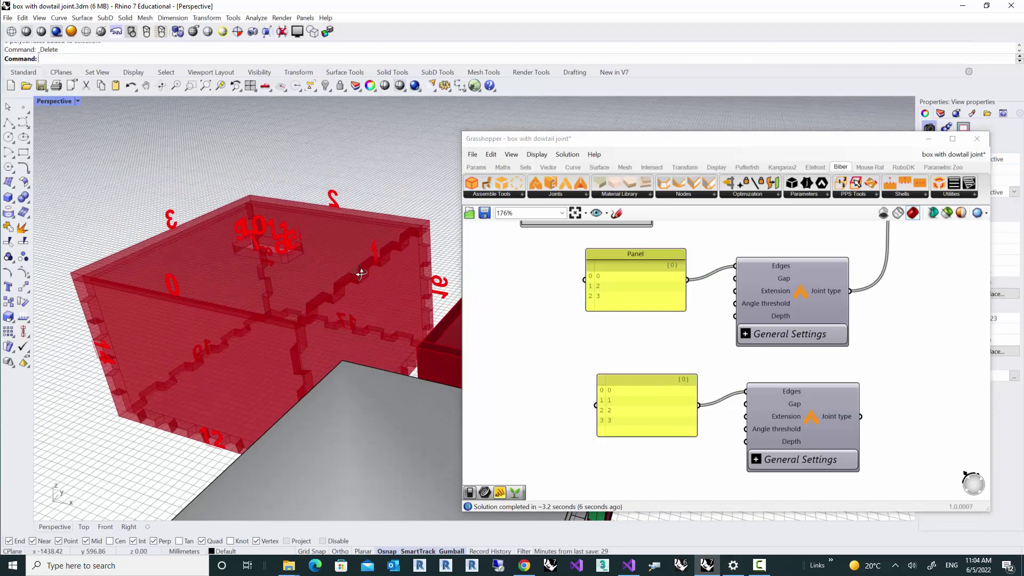
scroll(389, 255, up, 4)
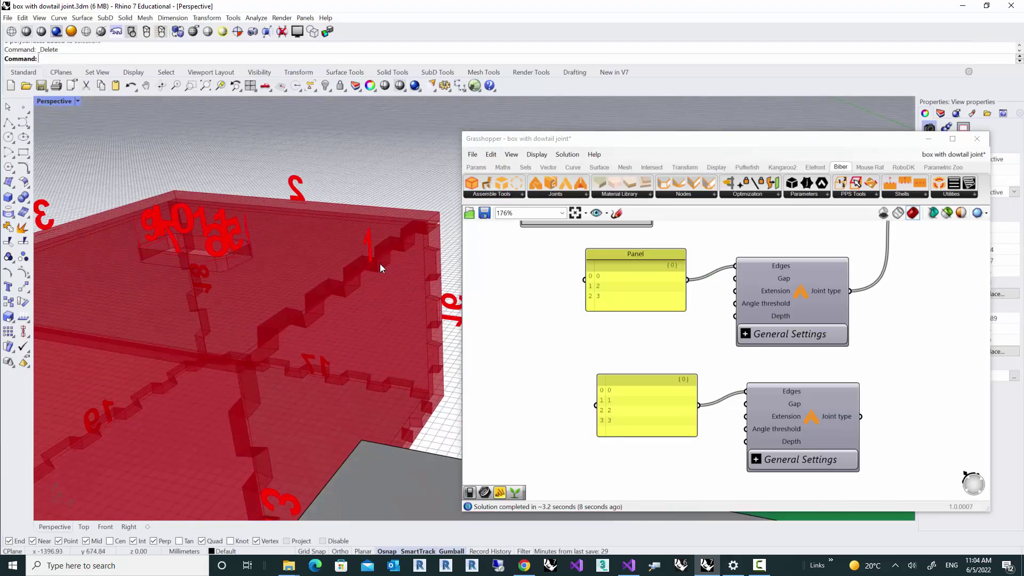
scroll(685, 297, down, 3)
scroll(685, 297, up, 4)
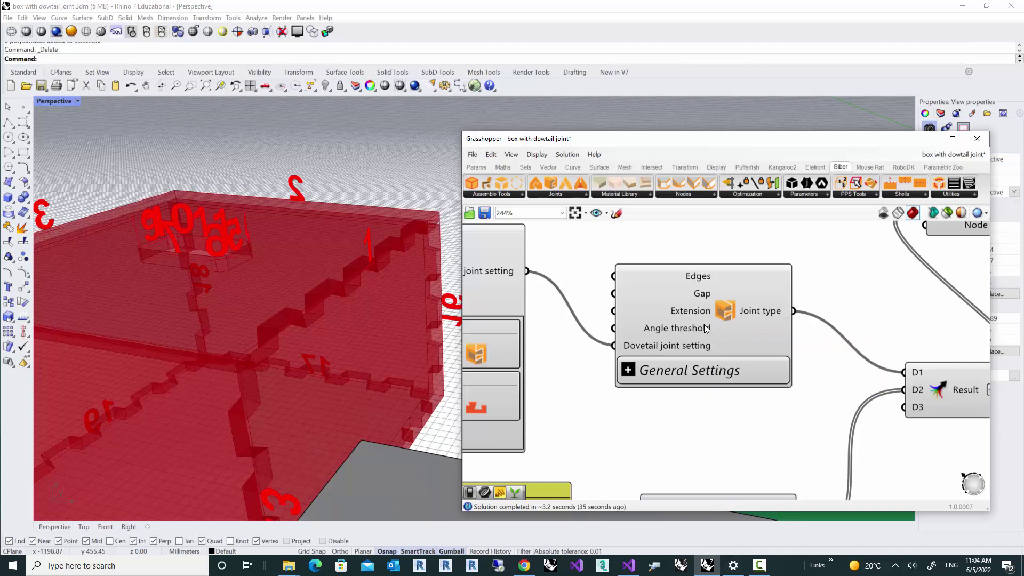
scroll(704, 324, down, 2)
scroll(742, 329, up, 1)
scroll(763, 325, up, 2)
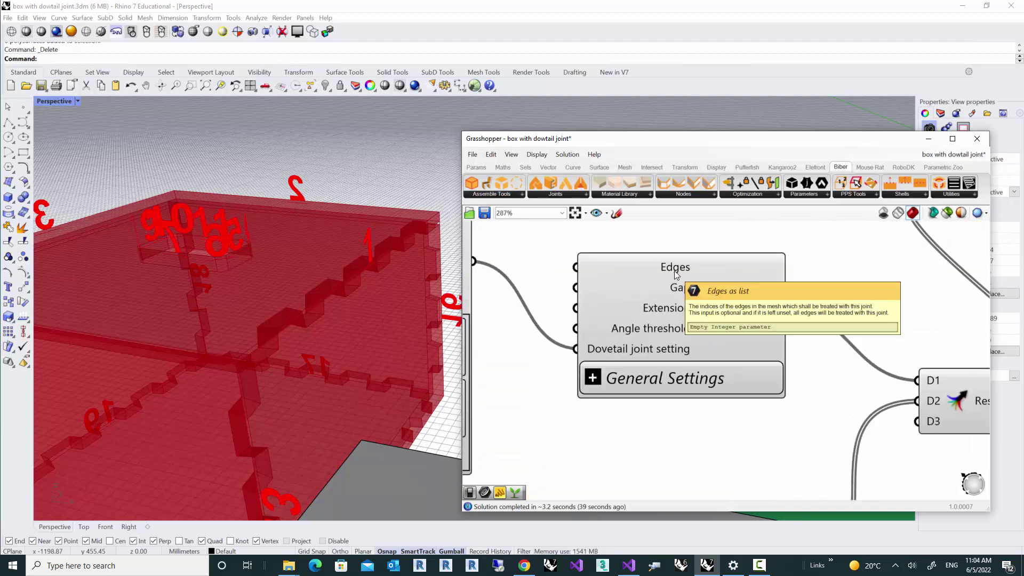
click(710, 308)
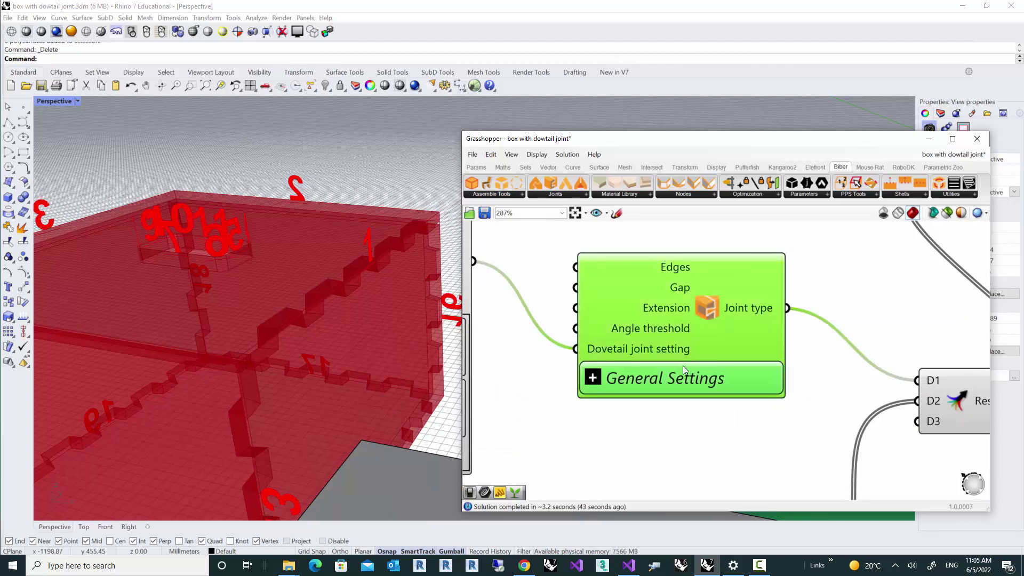
scroll(678, 367, down, 3)
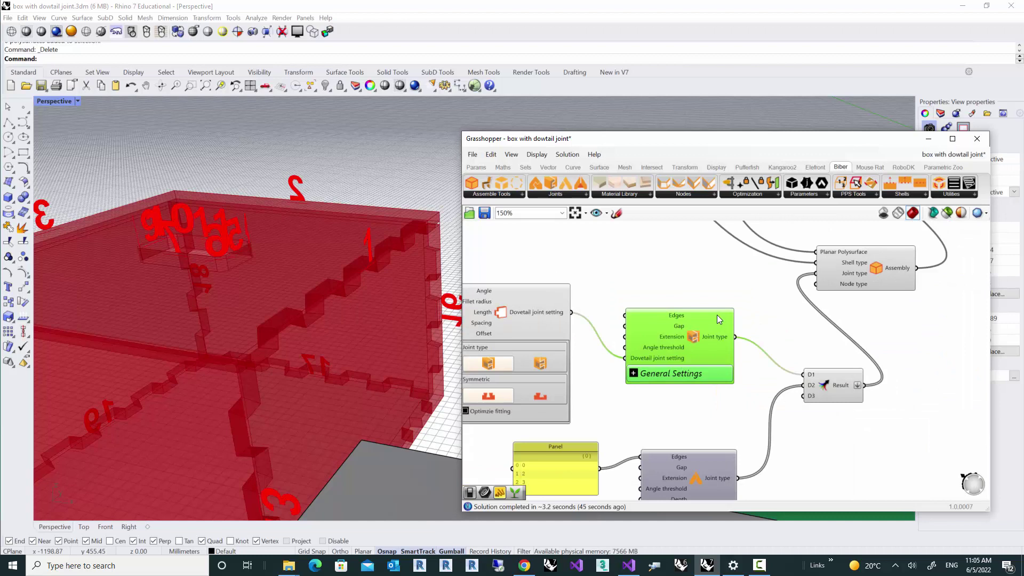
scroll(700, 338, up, 3)
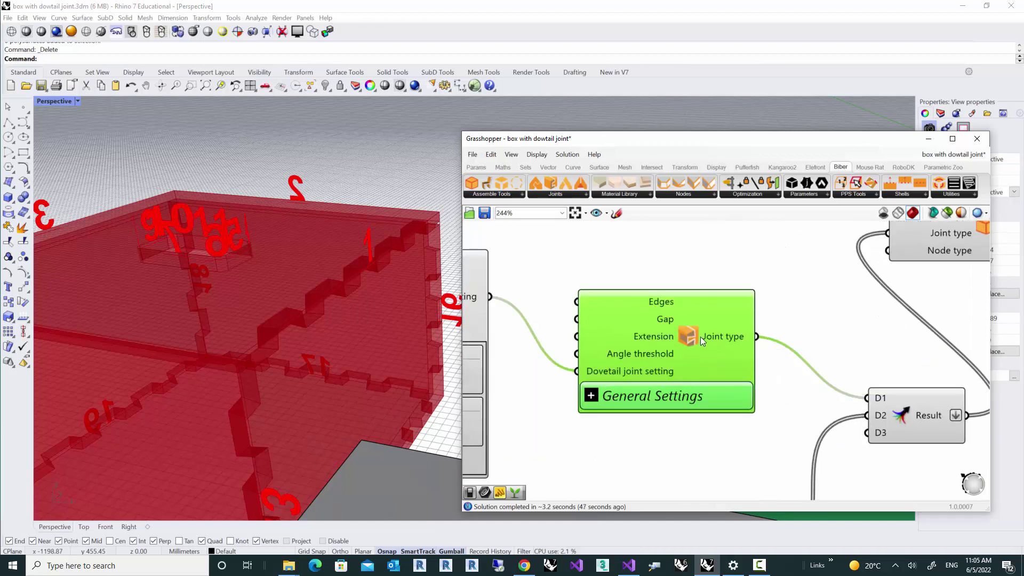
scroll(700, 342, down, 3)
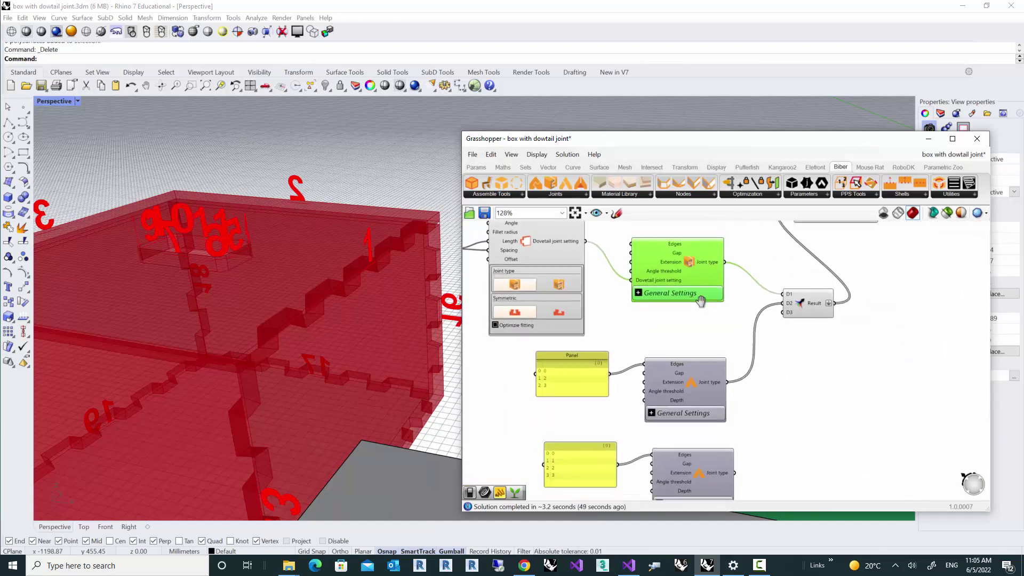
scroll(617, 408, up, 3)
right_drag(527, 258, 562, 302)
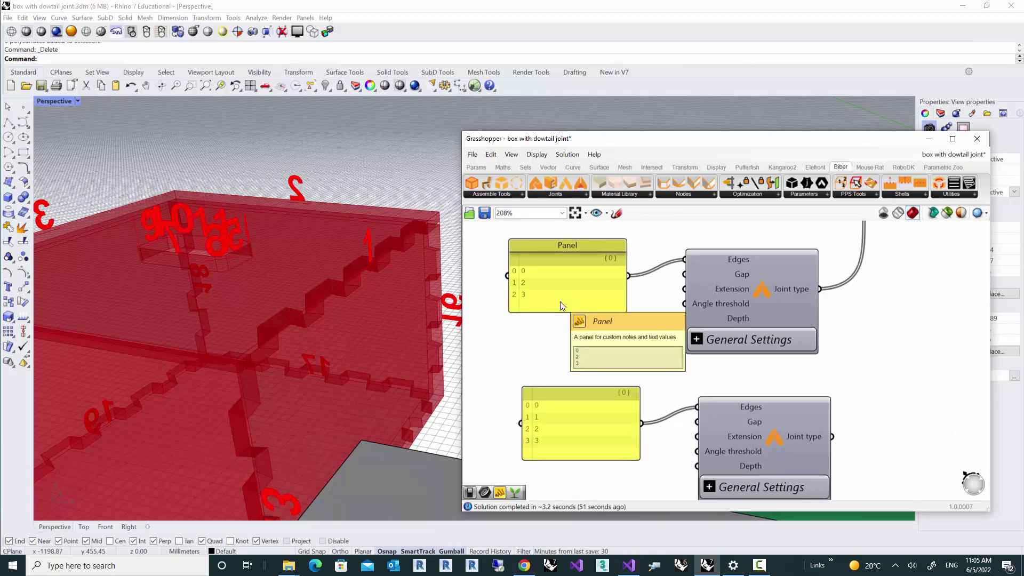
right_drag(595, 350, 617, 311)
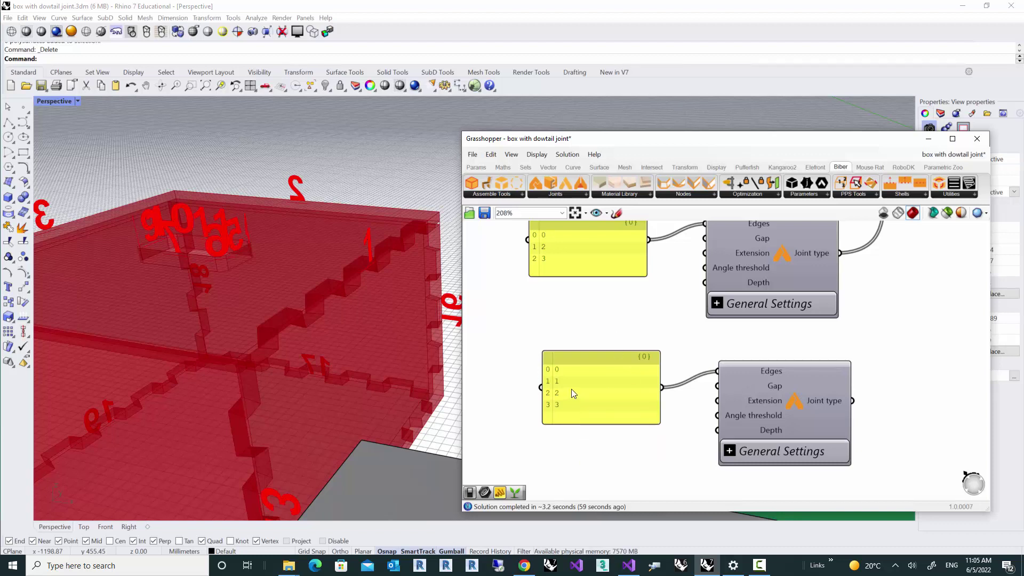
right_drag(575, 411, 632, 359)
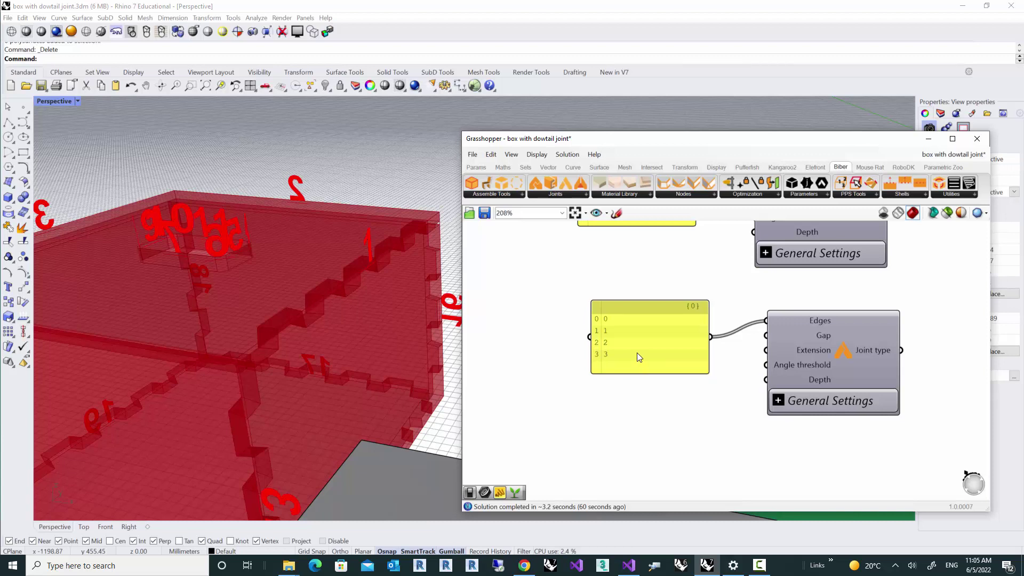
scroll(637, 354, down, 1)
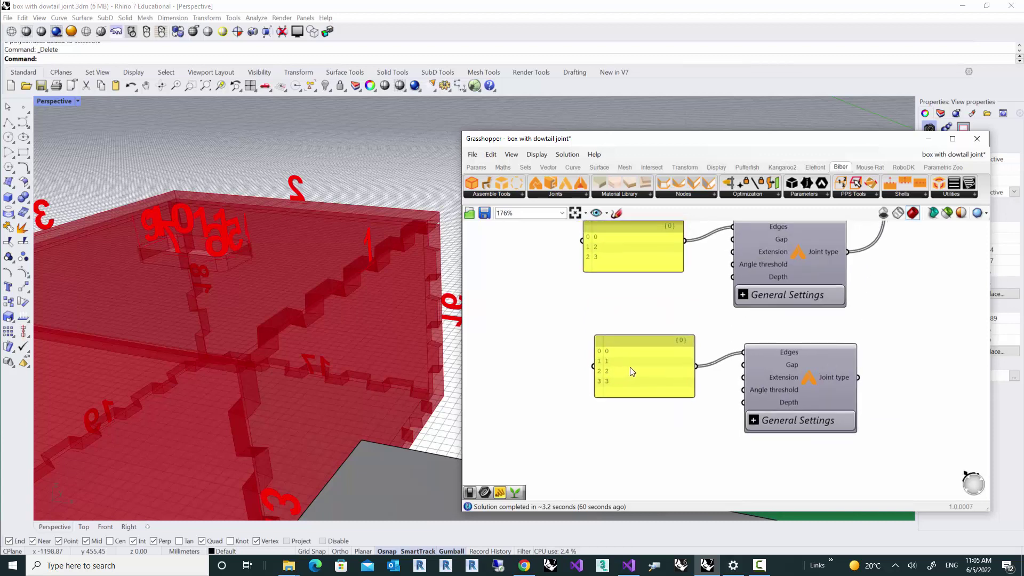
Set the lower Panel's edge list to 1.
double_click(640, 360)
text(1)
click(726, 358)
Wire the lower joint's Joint type output into Merge's new D4 input.
scroll(795, 366, down, 4)
scroll(726, 399, up, 2)
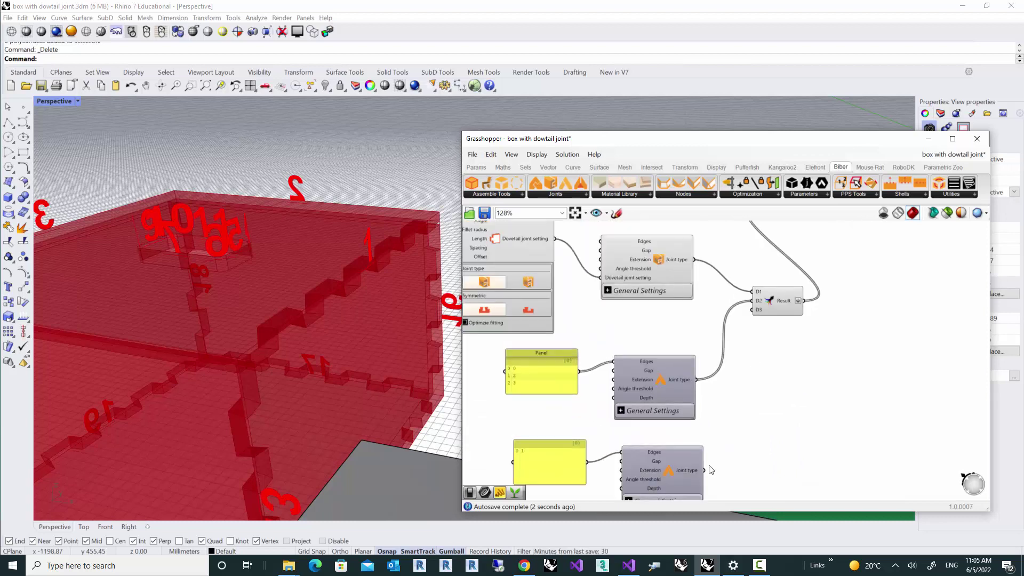
drag(704, 470, 753, 310)
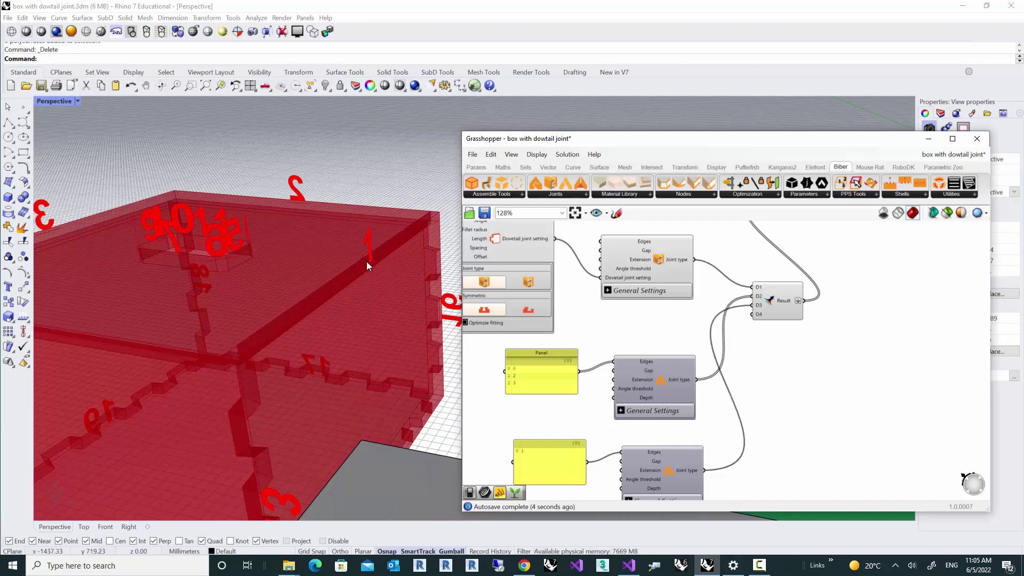
right_drag(285, 338, 325, 299)
Expand the lower joint's General Settings, showing Config 0 and Join Co-planar sheets off.
right_drag(350, 267, 361, 298)
scroll(728, 415, up, 4)
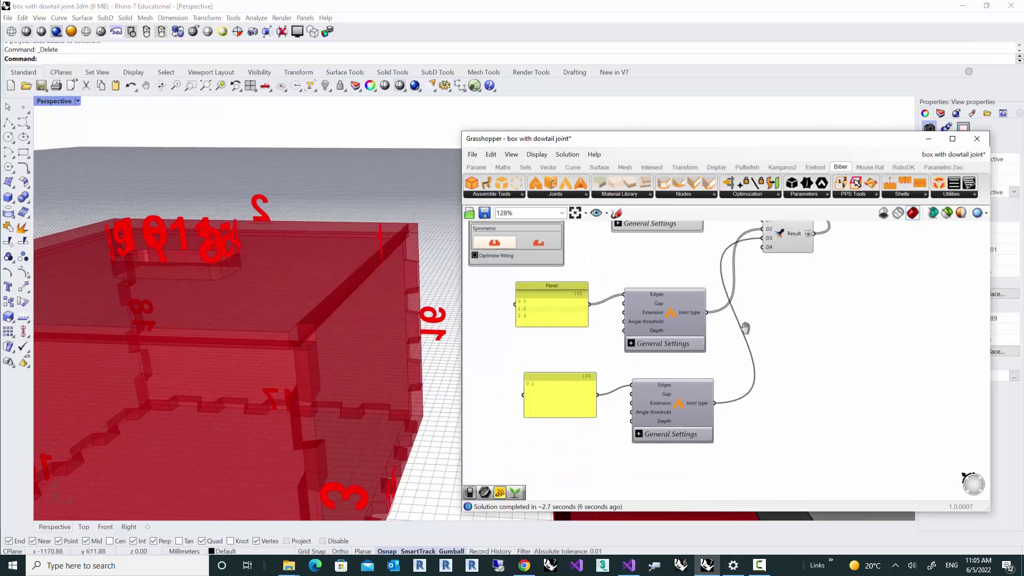
click(576, 443)
scroll(754, 408, up, 2)
right_drag(642, 452, 675, 438)
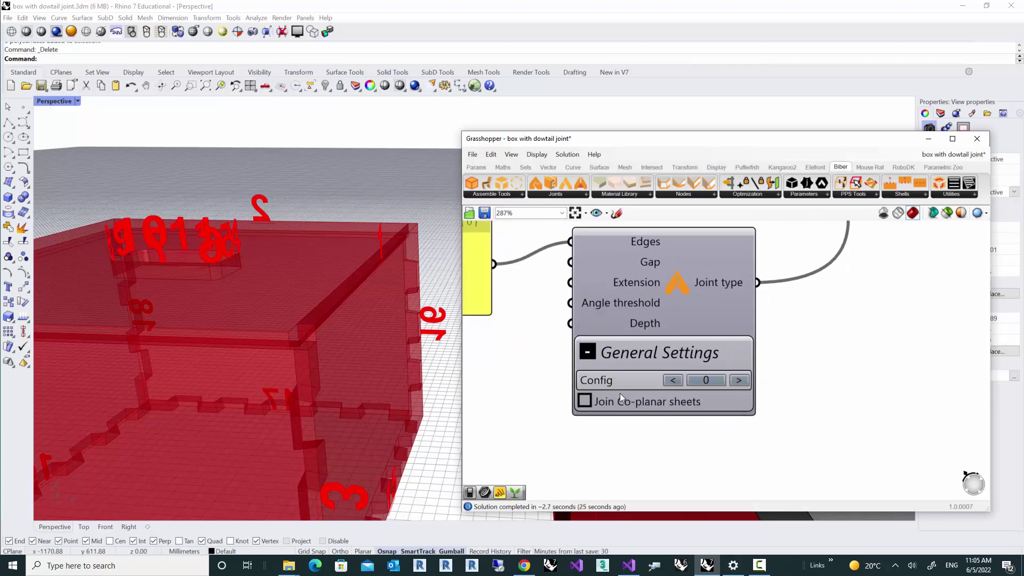
mouse_move(622, 402)
mouse_move(619, 384)
right_drag(352, 283, 350, 307)
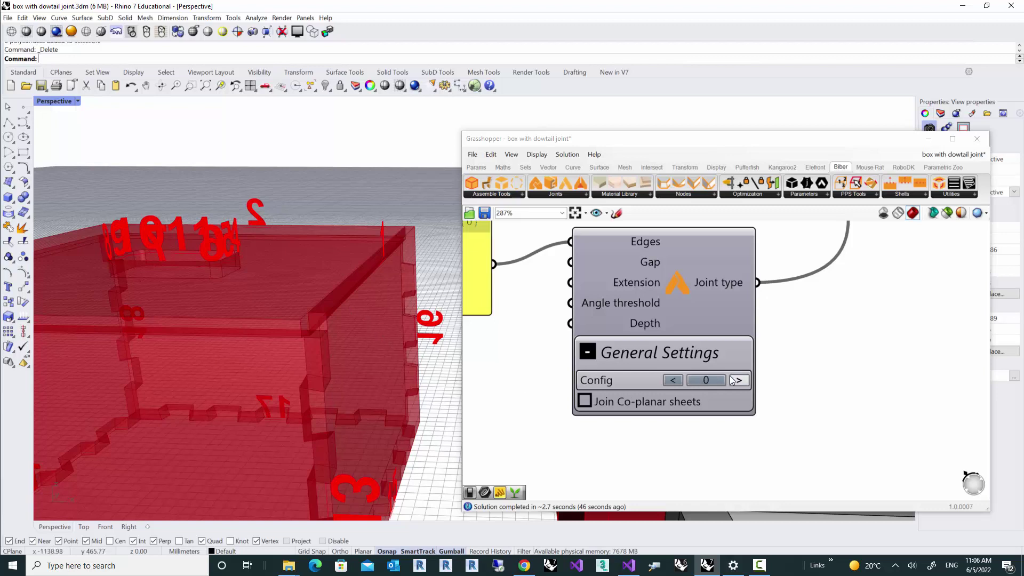
right_drag(405, 336, 367, 275)
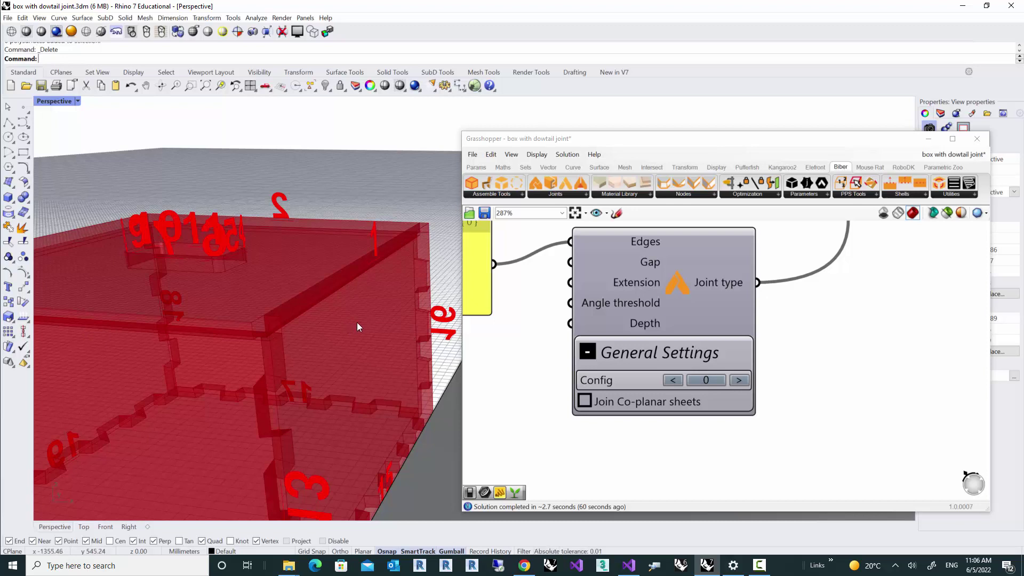
click(741, 383)
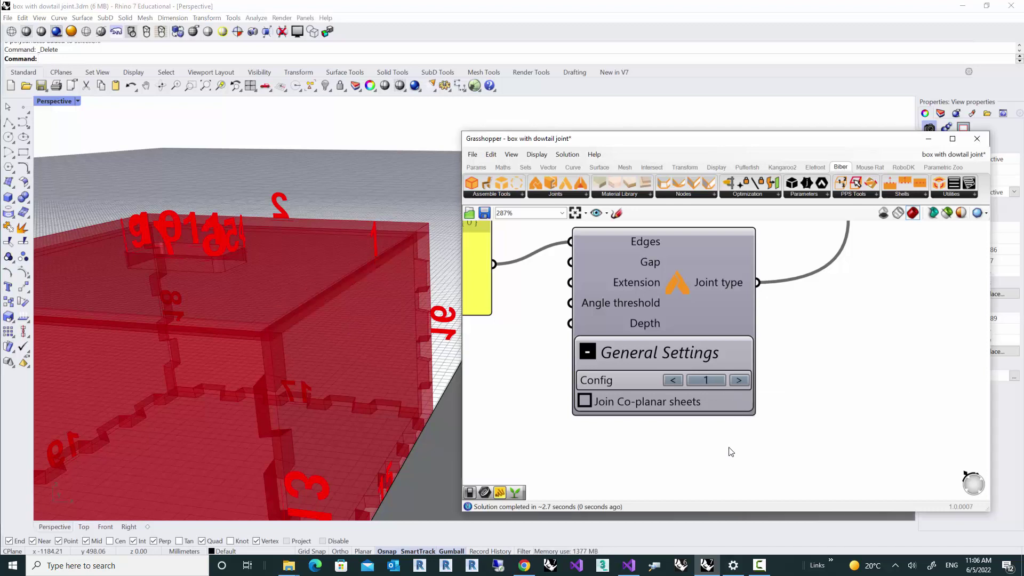
right_drag(370, 359, 364, 322)
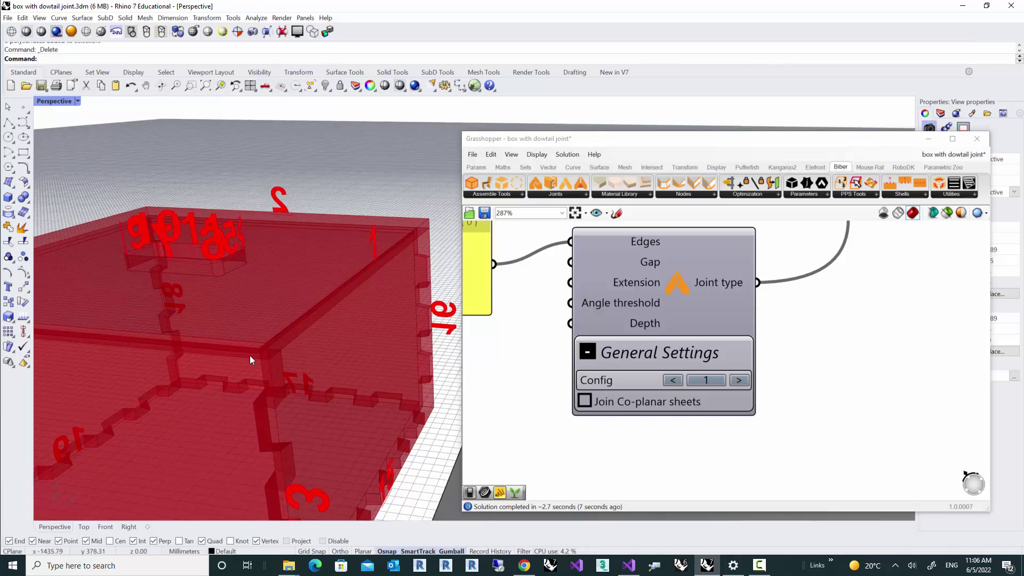
scroll(367, 350, down, 3)
right_drag(368, 350, 383, 300)
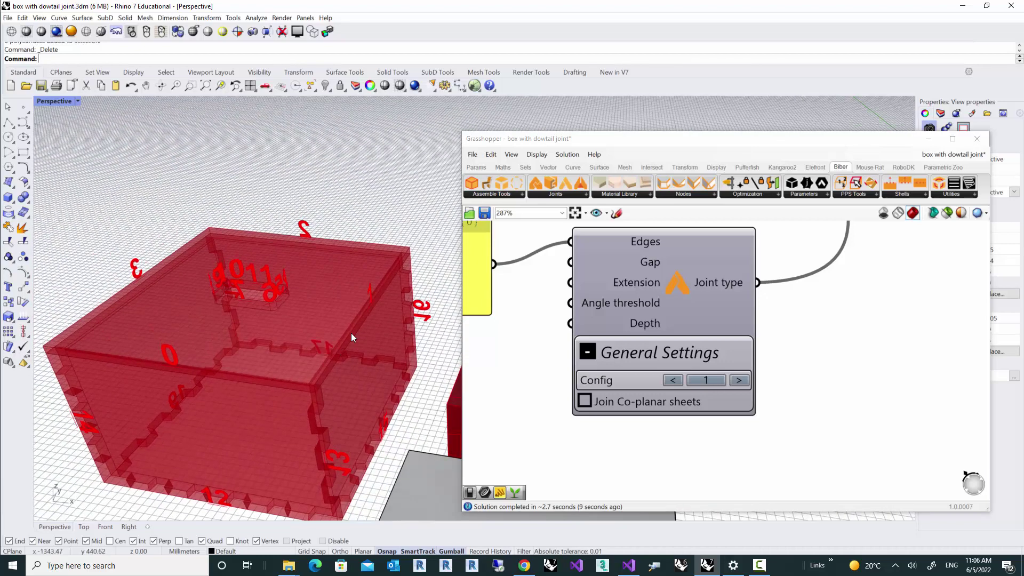
scroll(355, 325, up, 5)
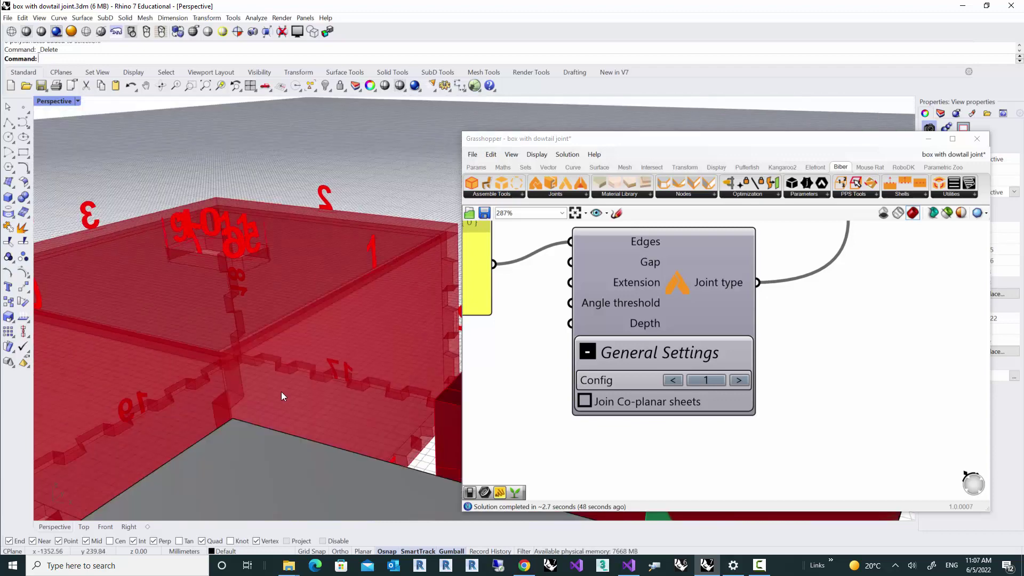
right_drag(281, 392, 317, 370)
scroll(388, 261, up, 3)
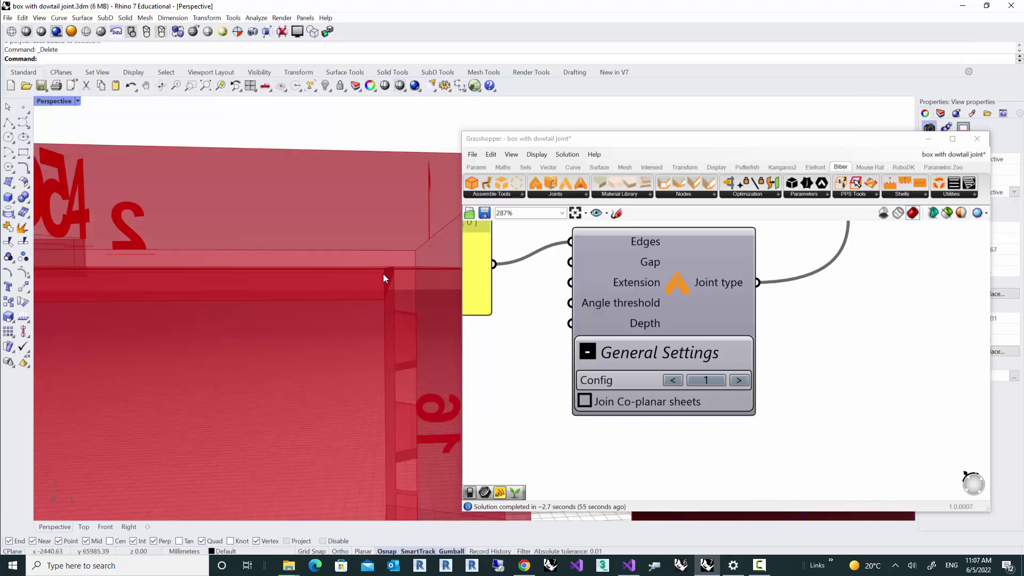
scroll(379, 290, down, 4)
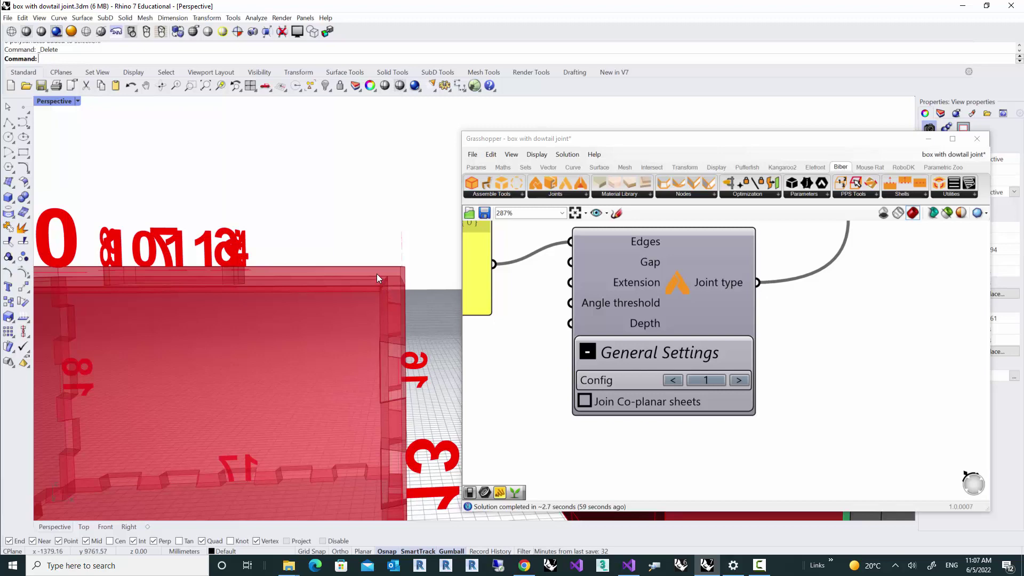
right_drag(351, 293, 344, 323)
right_drag(373, 353, 310, 331)
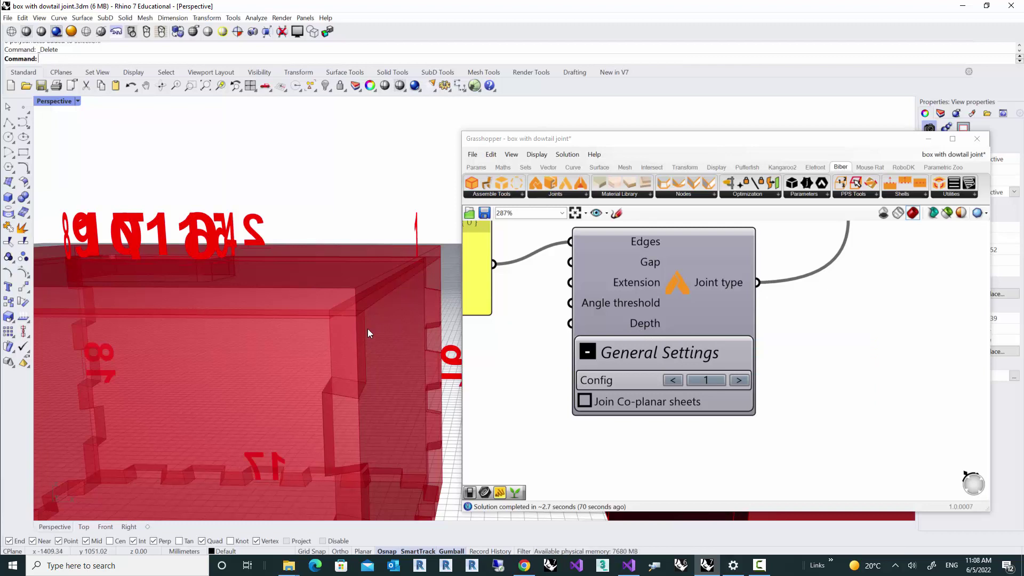
Create a Number Slider set to 0.5 on the canvas.
scroll(798, 337, down, 2)
scroll(358, 329, up, 1)
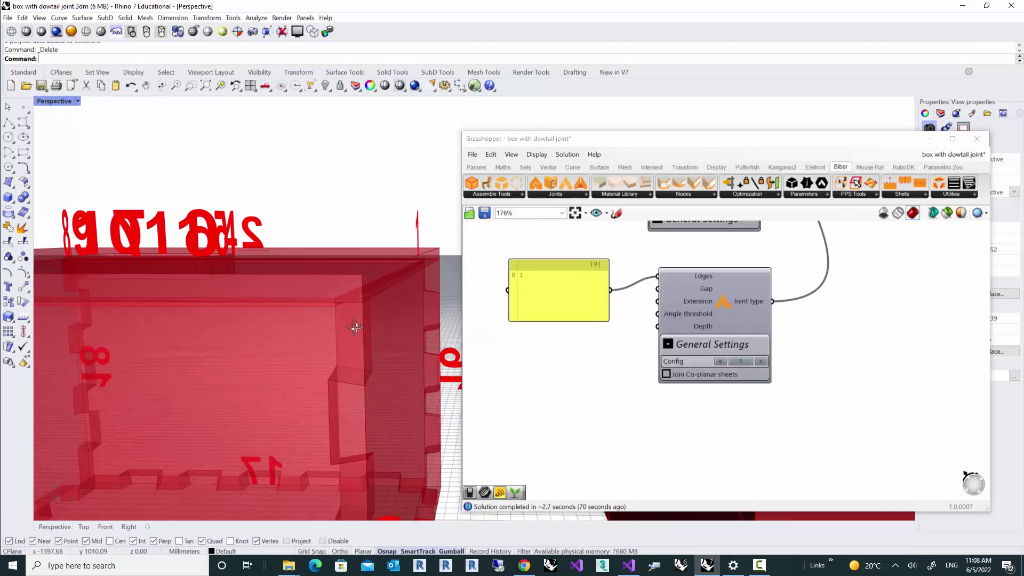
scroll(679, 326, up, 2)
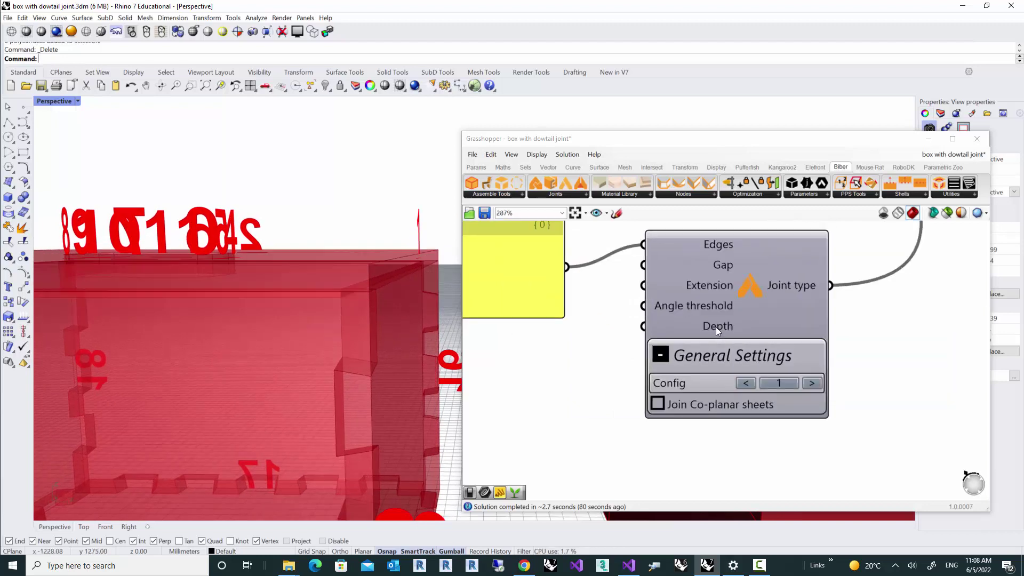
mouse_move(720, 327)
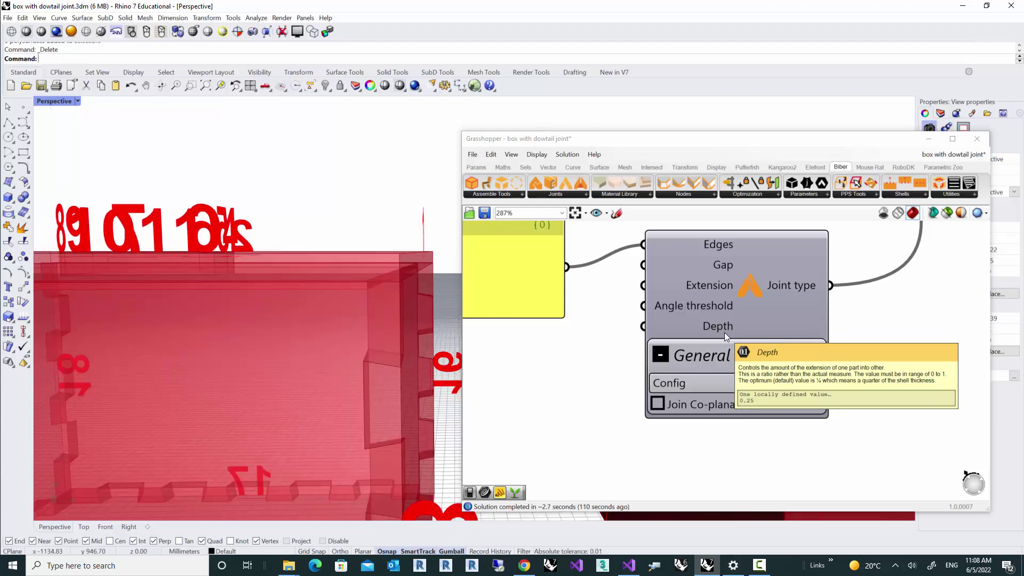
scroll(726, 338, down, 3)
scroll(704, 411, down, 2)
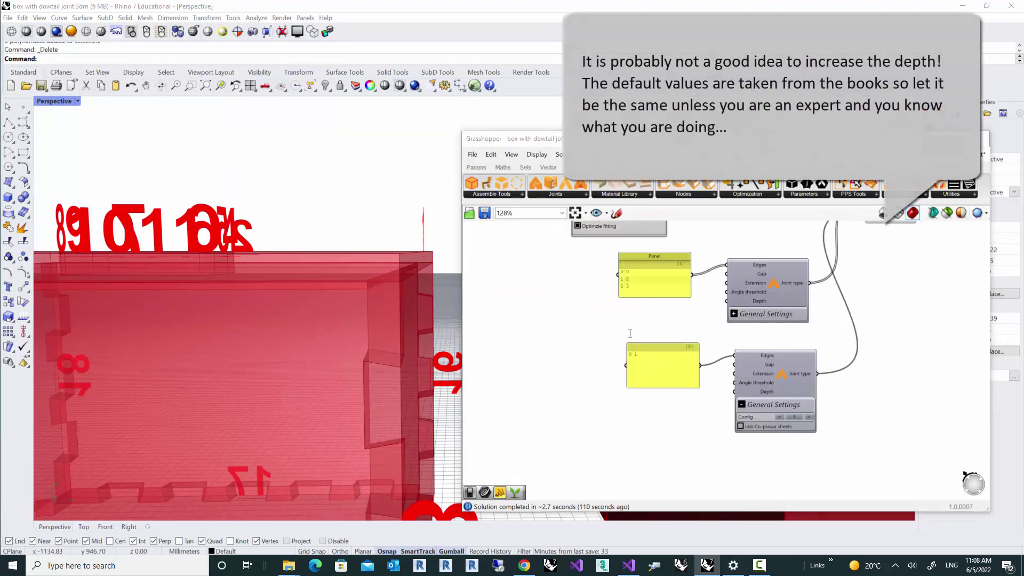
double_click(655, 342)
text(0)
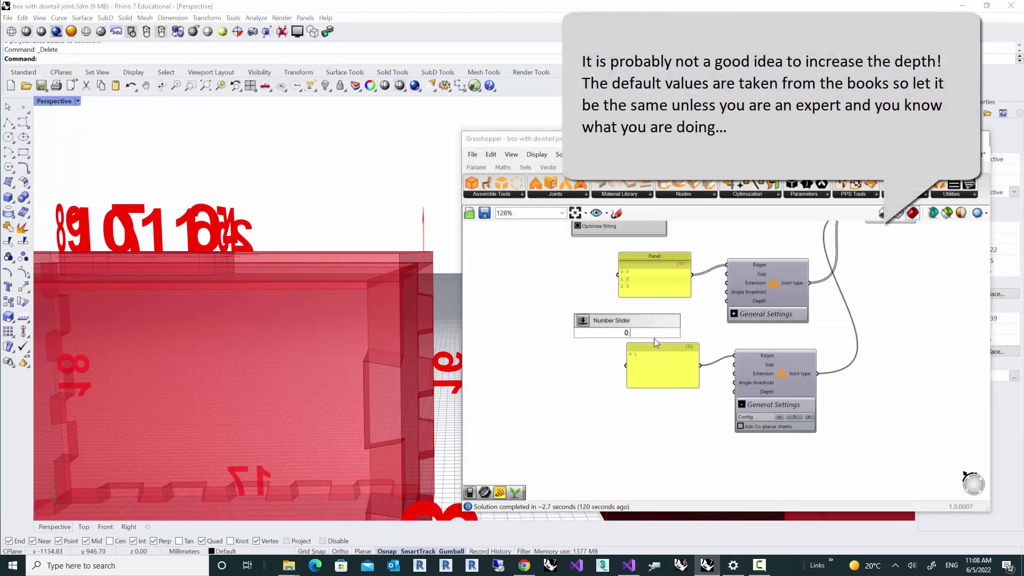
text(.5)
key(Return)
Wire the 0.5 slider into the Depth inputs of both joint components.
scroll(825, 377, up, 2)
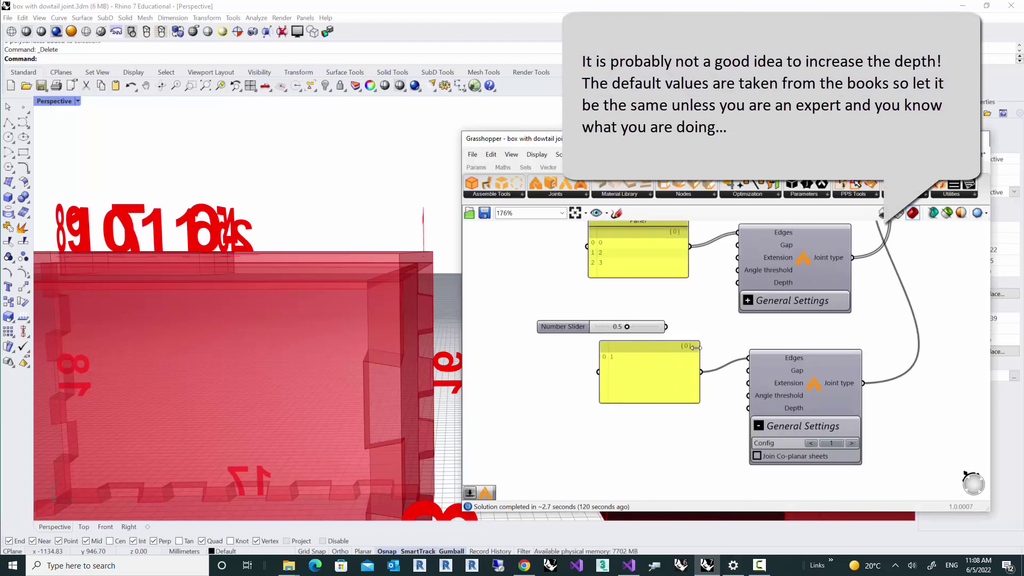
drag(617, 316, 690, 273)
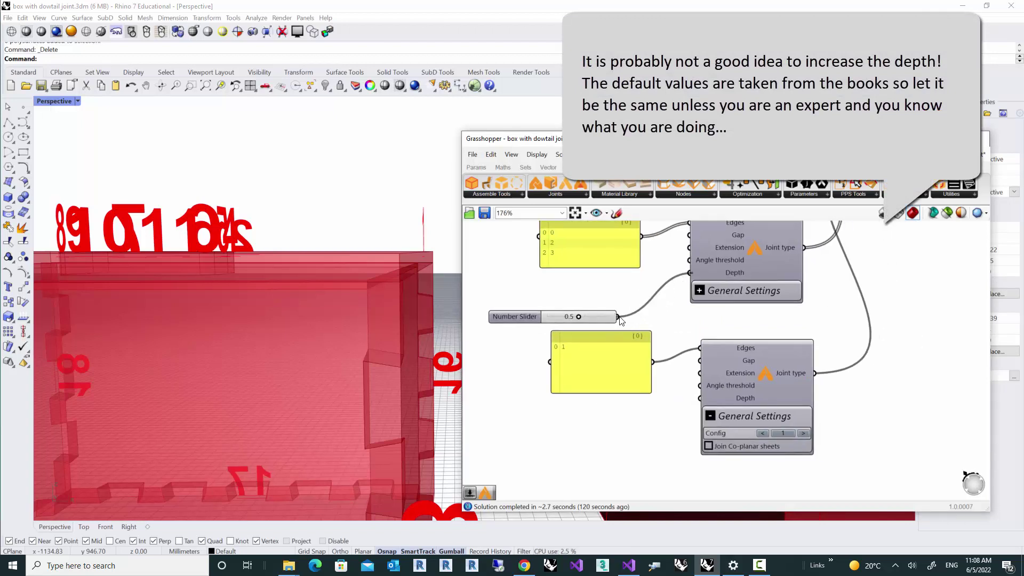
drag(618, 317, 700, 398)
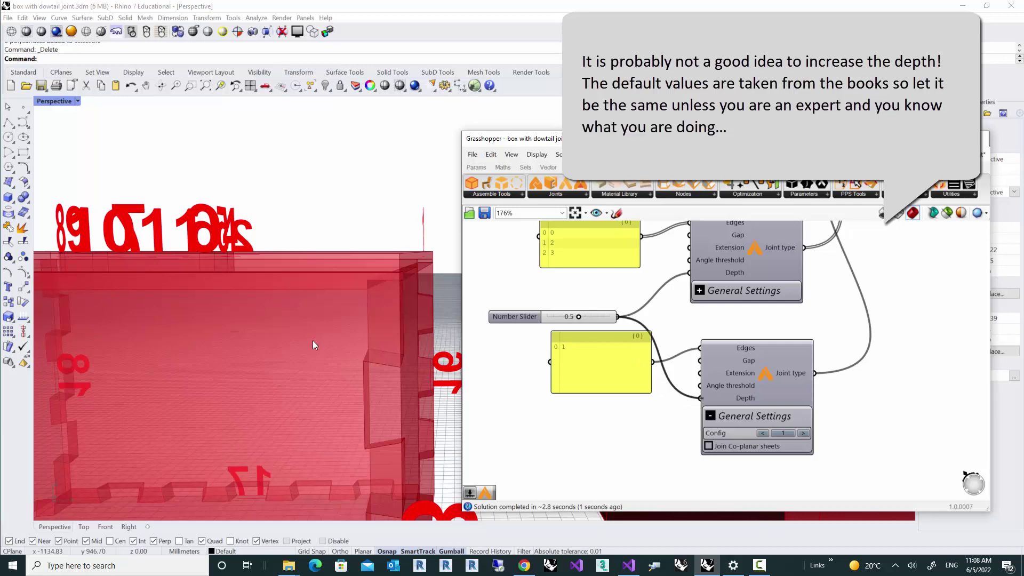
right_drag(312, 341, 312, 342)
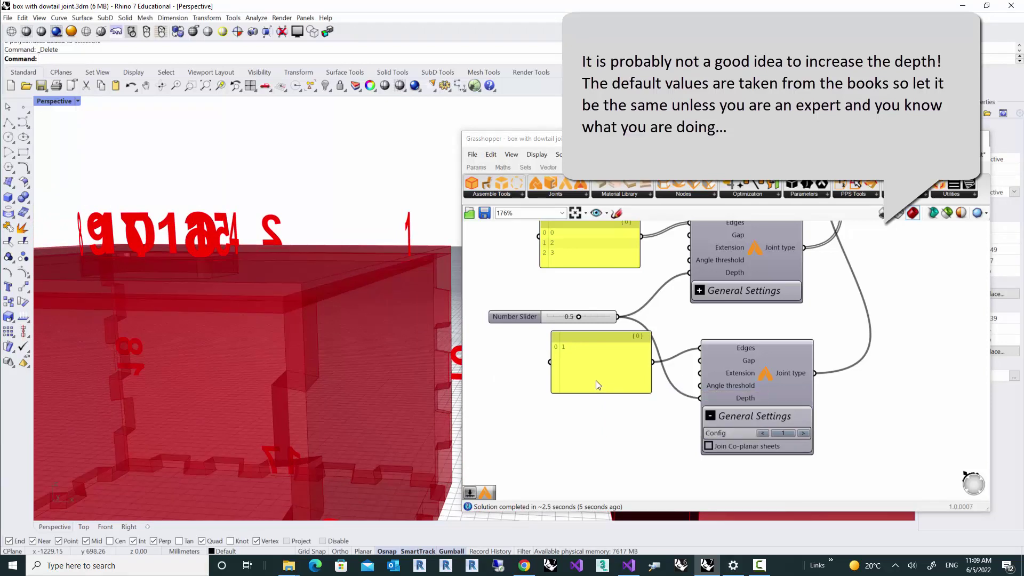
Bake the Result's Solid output into Rhino as solid geometry.
scroll(597, 380, down, 3)
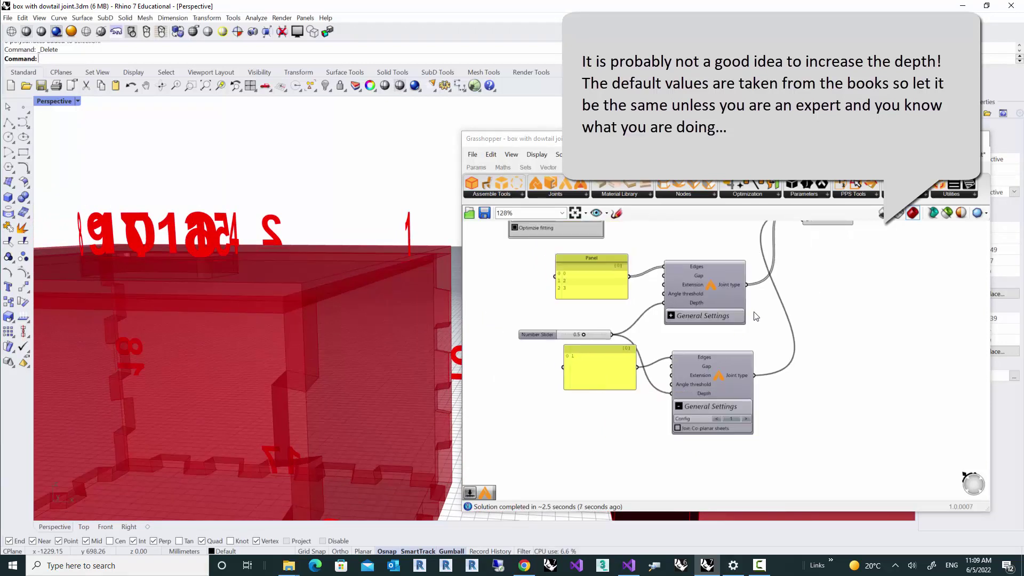
right_drag(801, 315, 744, 365)
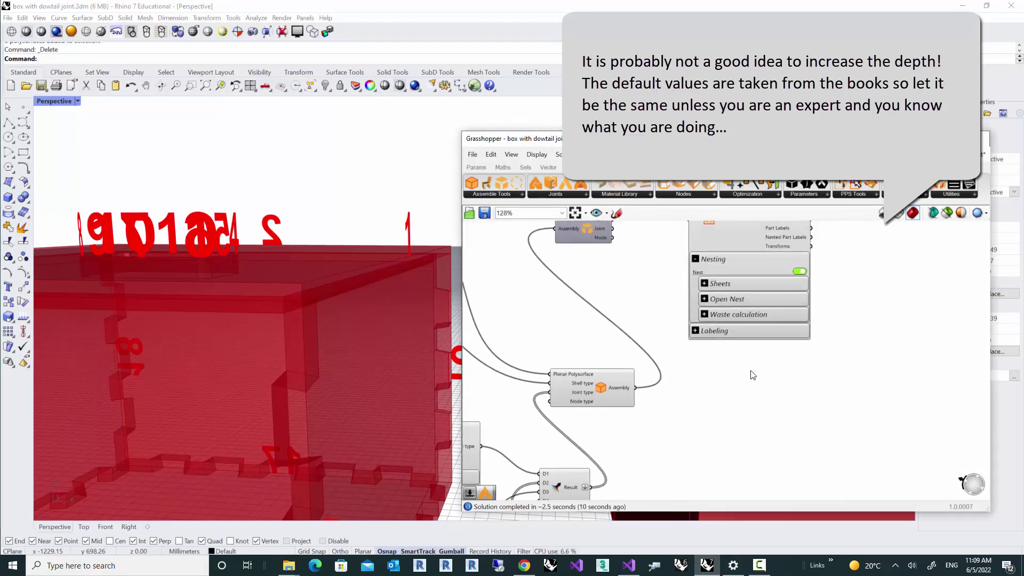
scroll(750, 297, up, 4)
right_click(716, 261)
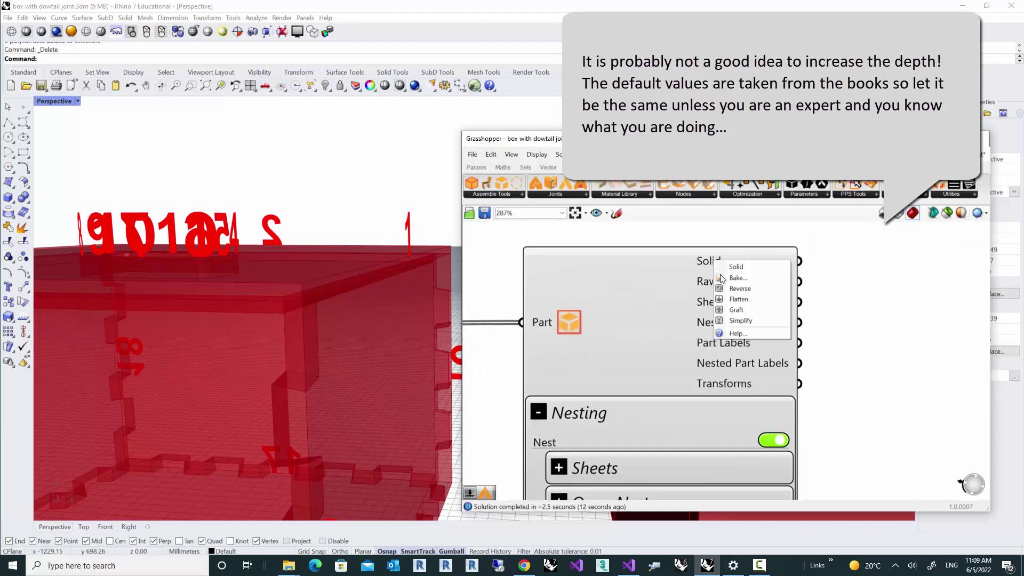
click(737, 278)
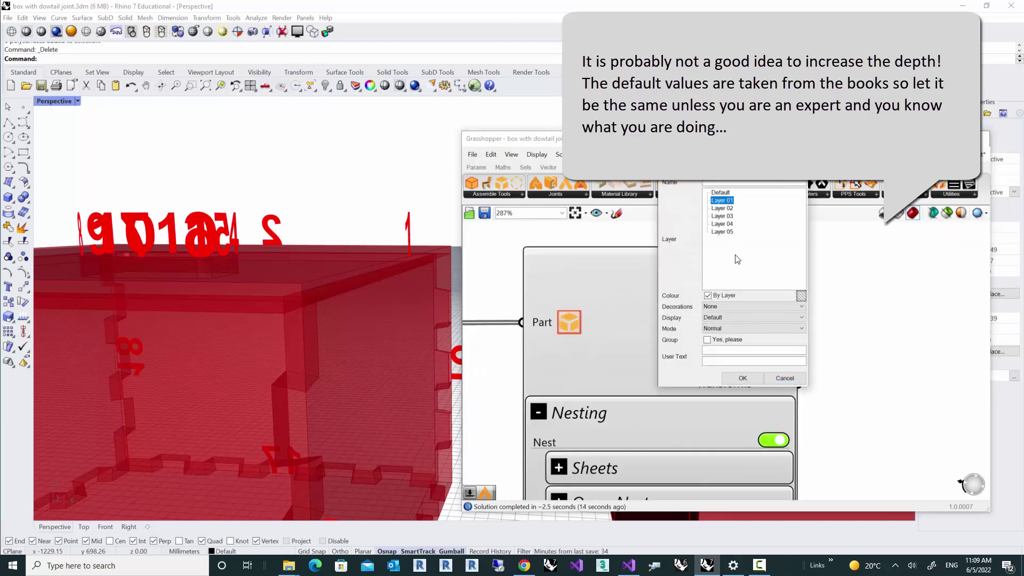
click(743, 378)
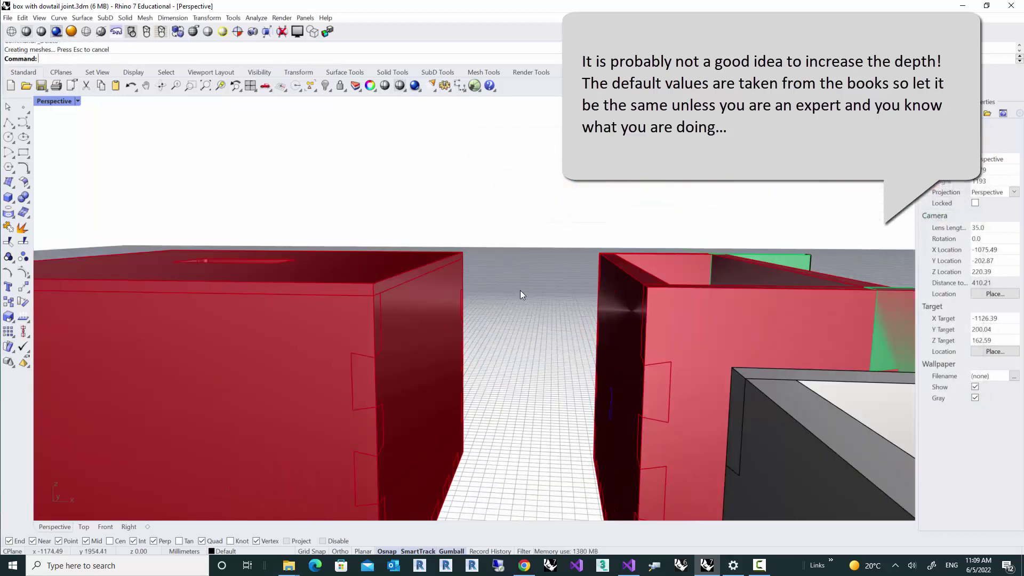
Lift the baked lid upward off the box and orbit to inspect it.
right_drag(520, 290, 394, 297)
click(395, 302)
drag(294, 248, 281, 154)
key(Escape)
right_drag(382, 284, 462, 299)
scroll(254, 203, up, 3)
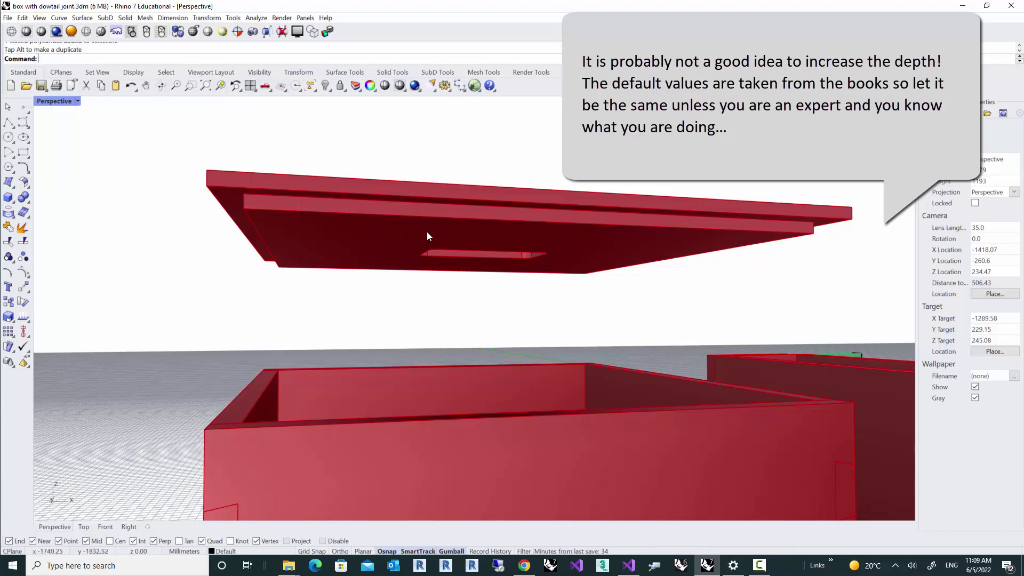
right_drag(428, 233, 430, 290)
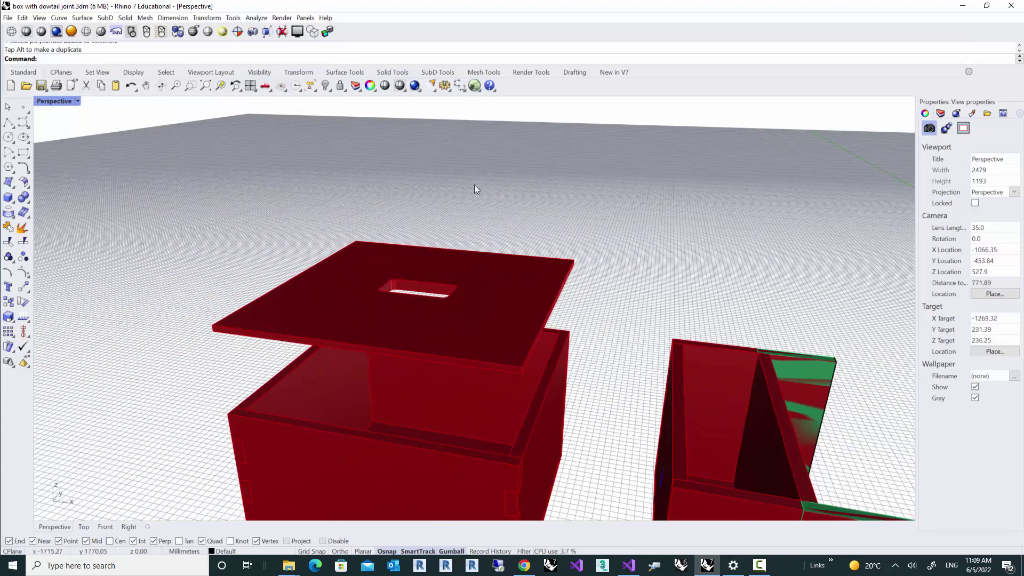
Reopen Grasshopper and pan to reveal the left components and Number Slider.
click(474, 86)
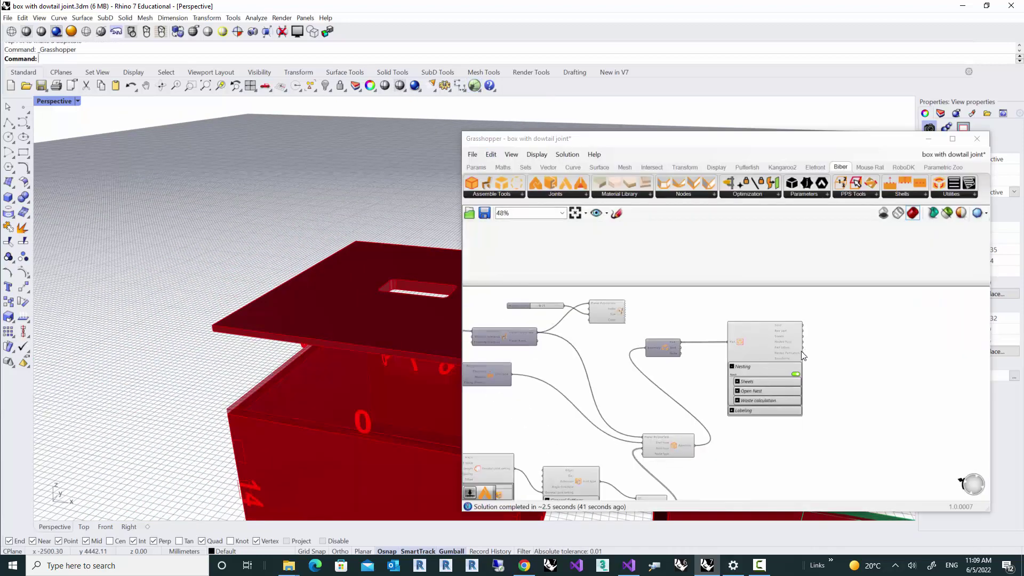
scroll(793, 353, up, 5)
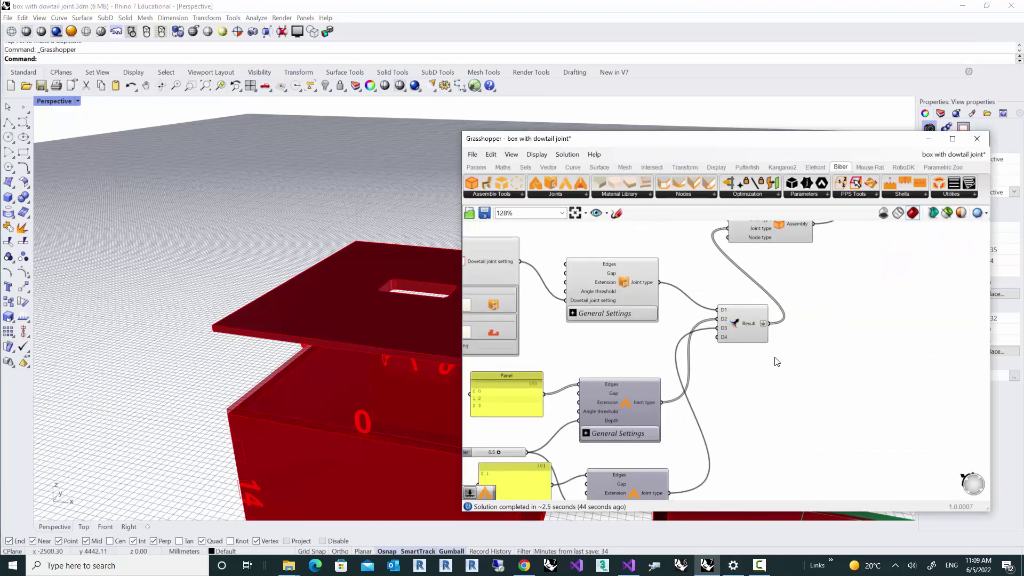
right_drag(716, 408, 800, 353)
scroll(816, 354, up, 2)
scroll(819, 349, down, 3)
scroll(799, 350, up, 3)
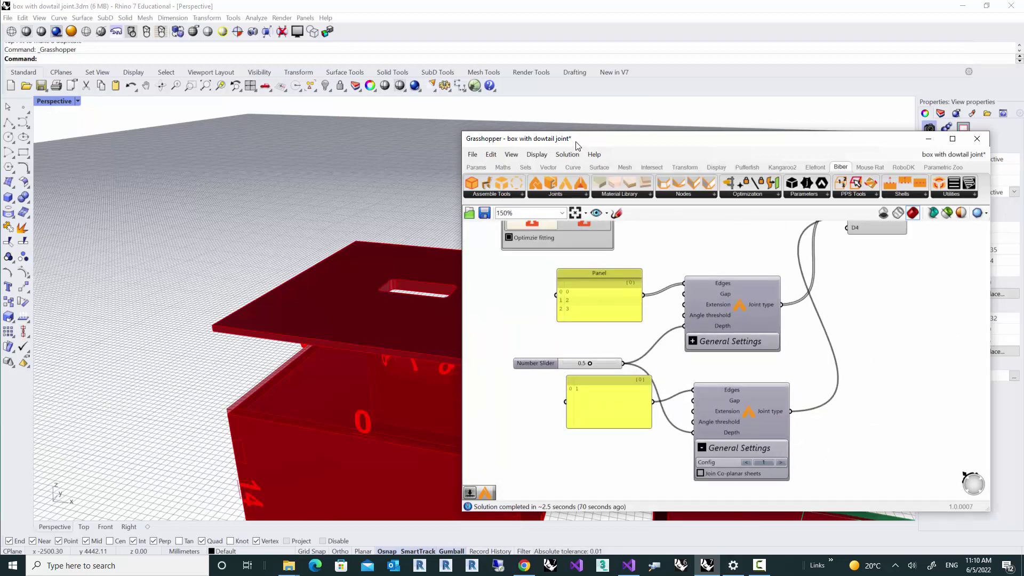
Move the Grasshopper window right and frame the full joint definition beside the baked box.
drag(578, 145, 653, 144)
shift+right_drag(338, 324, 310, 297)
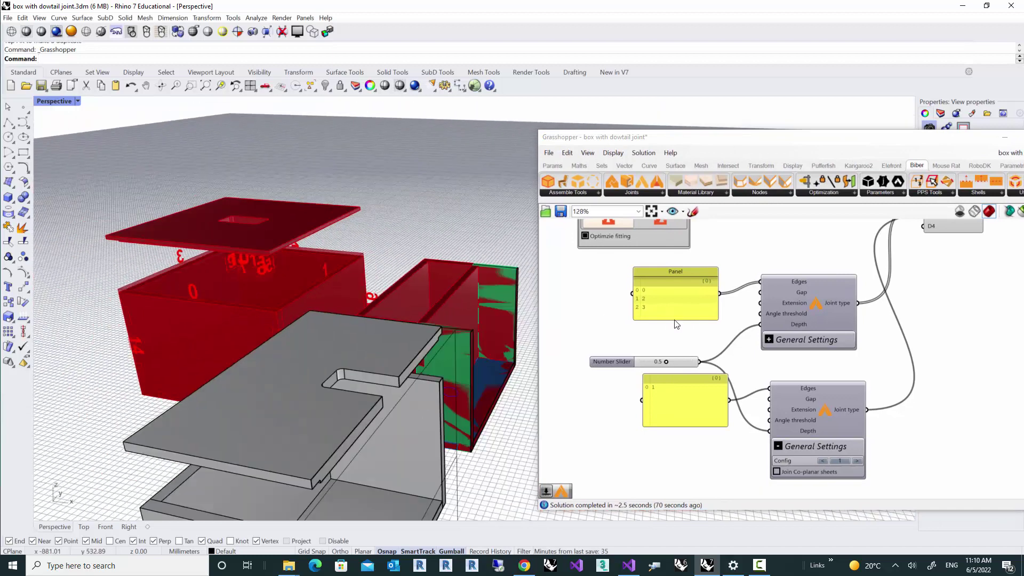
scroll(676, 324, down, 2)
mouse_move(244, 365)
right_down()
mouse_move(263, 362)
mouse_move(249, 369)
right_up()
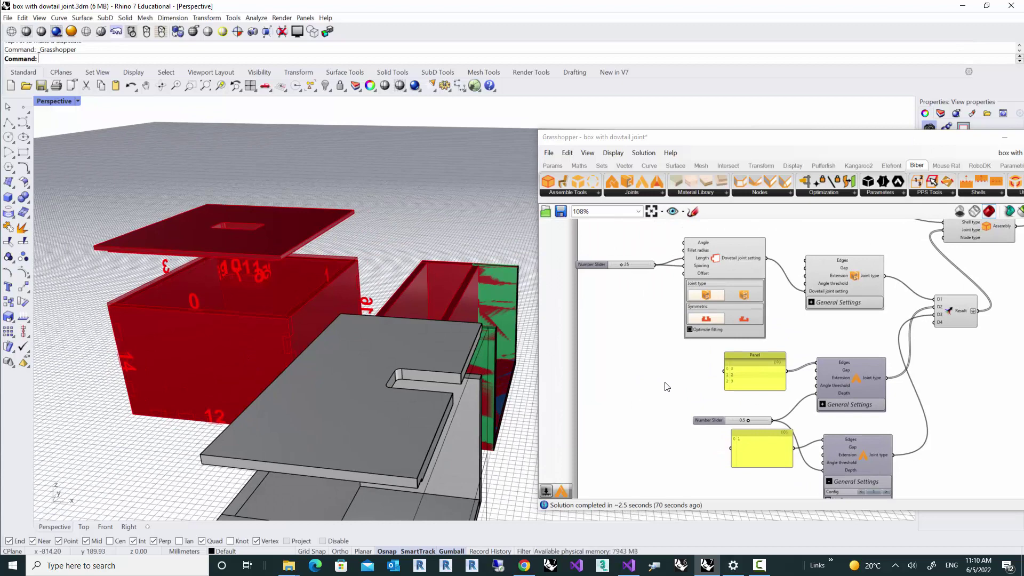
right_drag(667, 388, 625, 355)
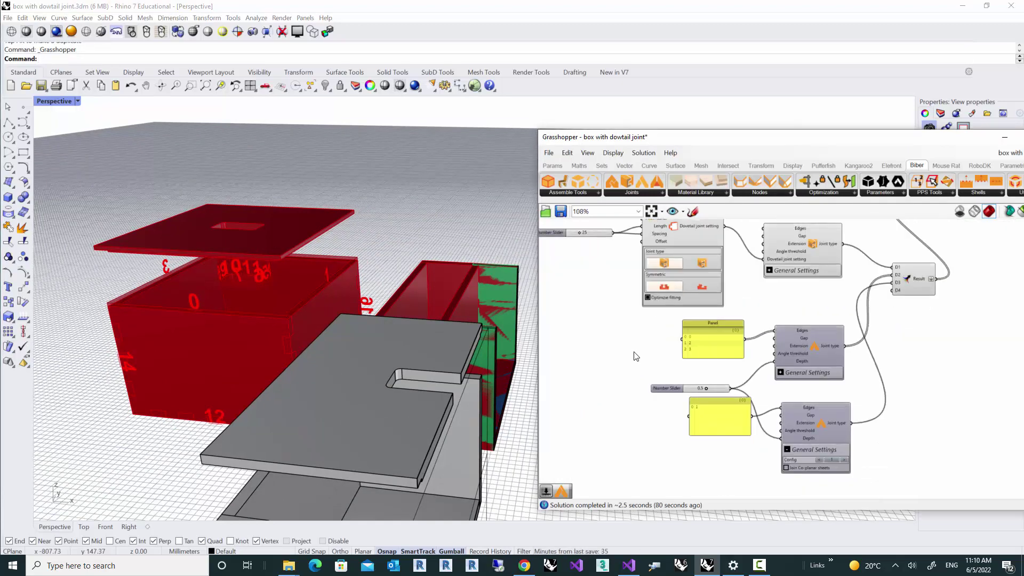
scroll(658, 352, up, 2)
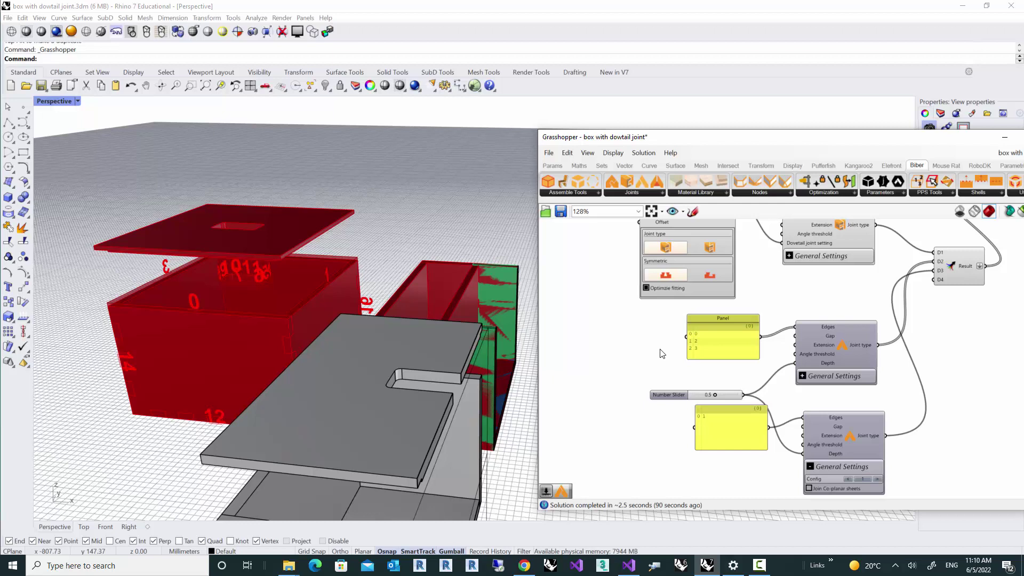
scroll(742, 378, up, 3)
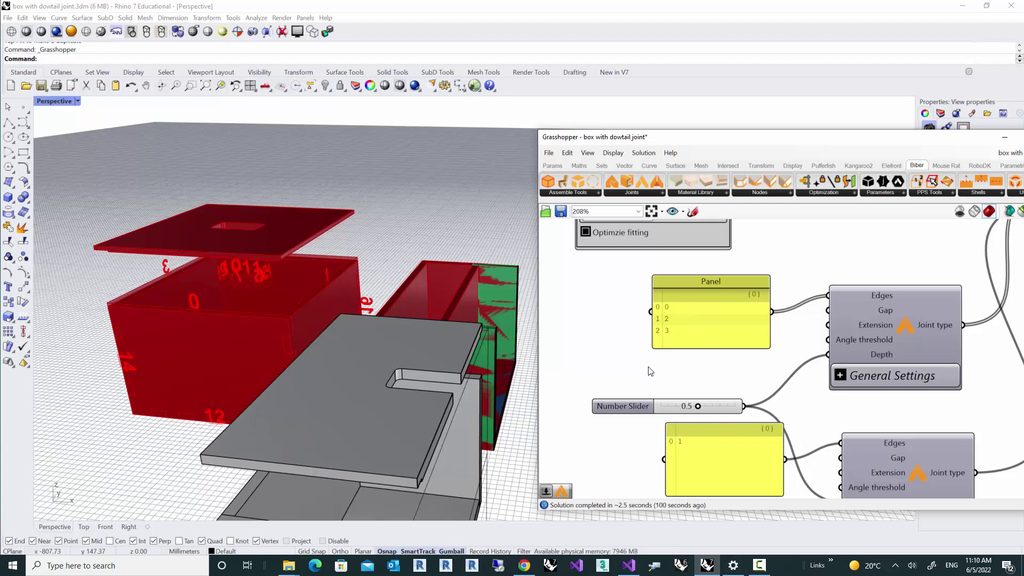
scroll(650, 371, down, 2)
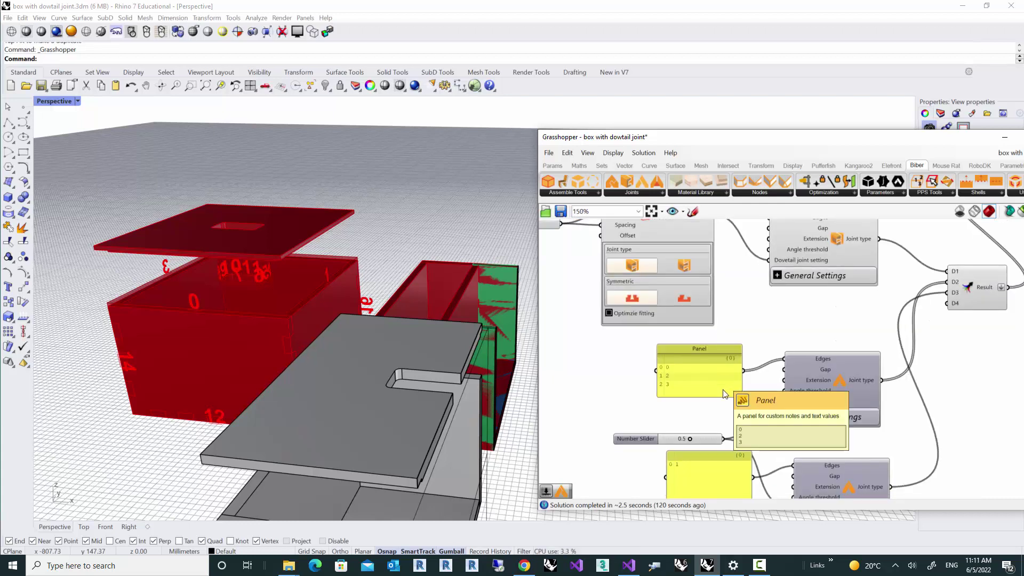
right_drag(724, 394, 720, 383)
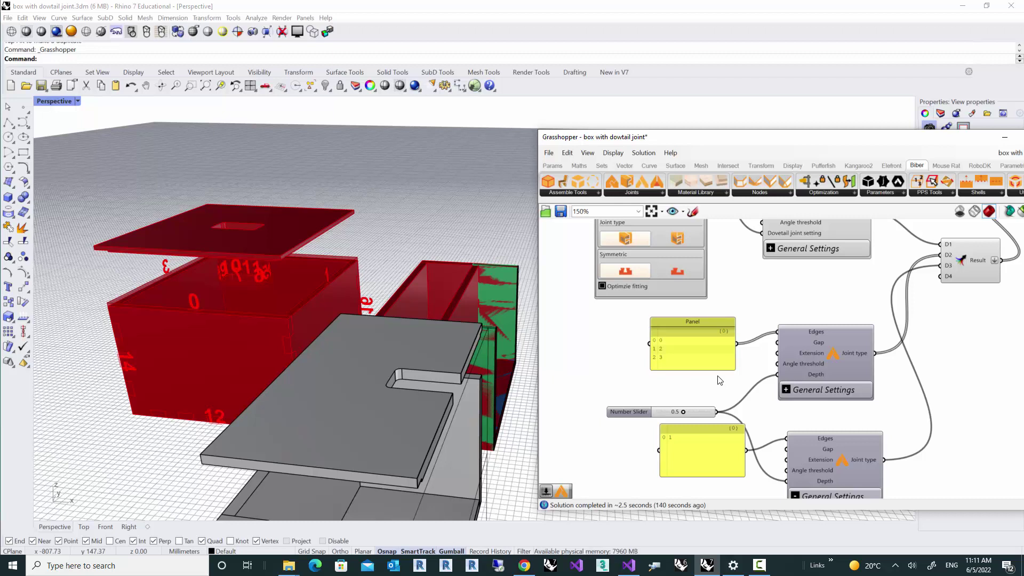
scroll(720, 380, down, 6)
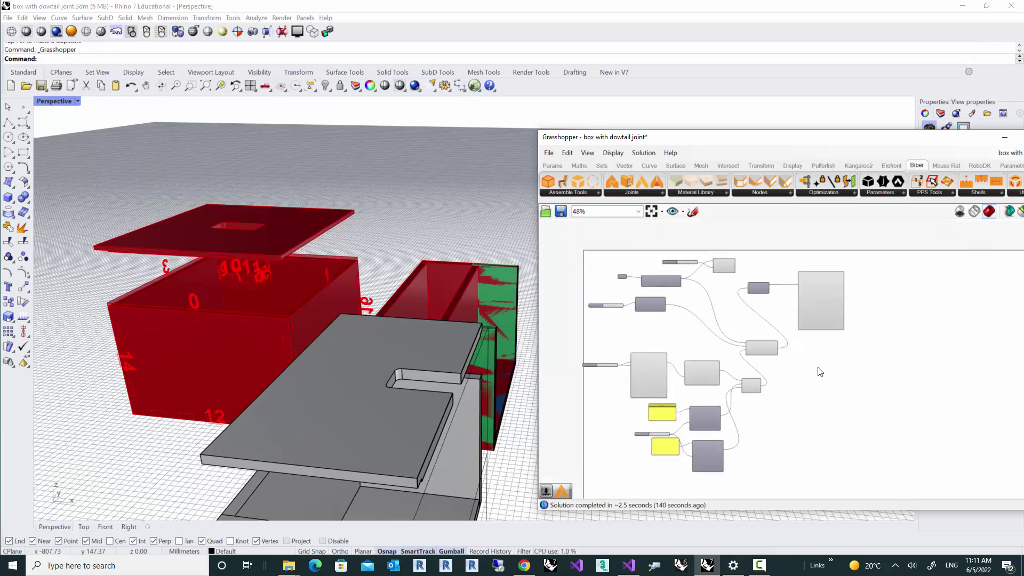